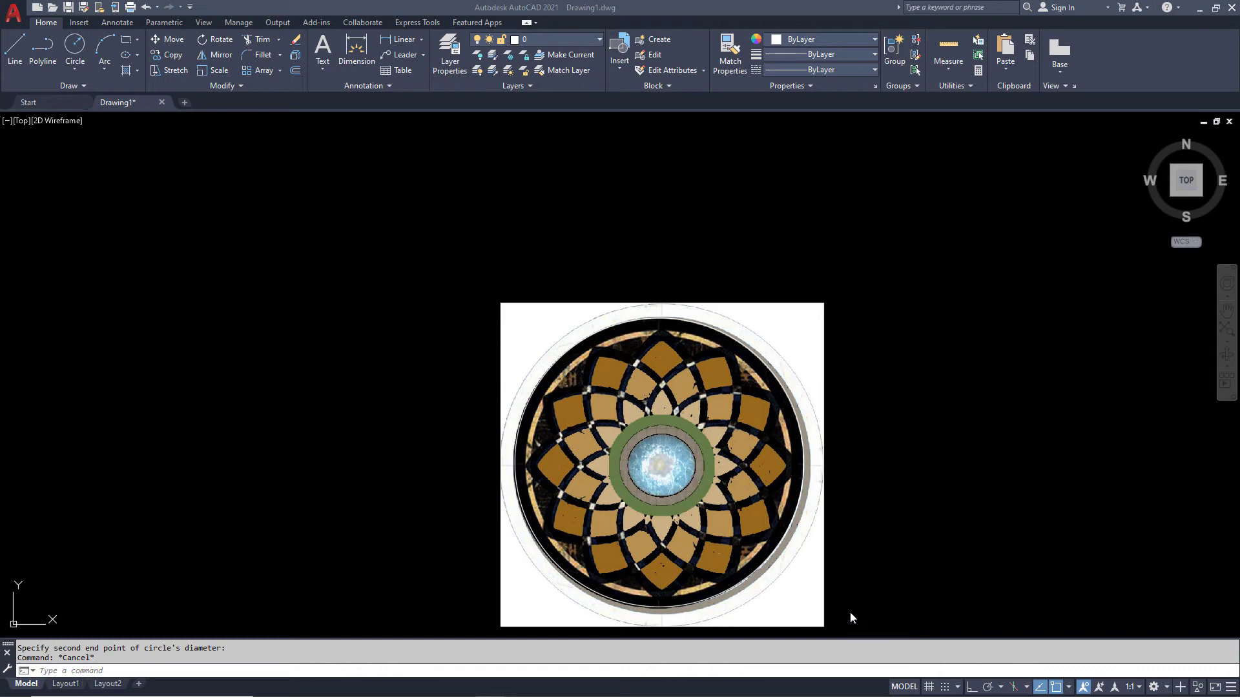
# Offset the traced outer circle inward to create a concentric copy.
pyautogui.click(694, 314)
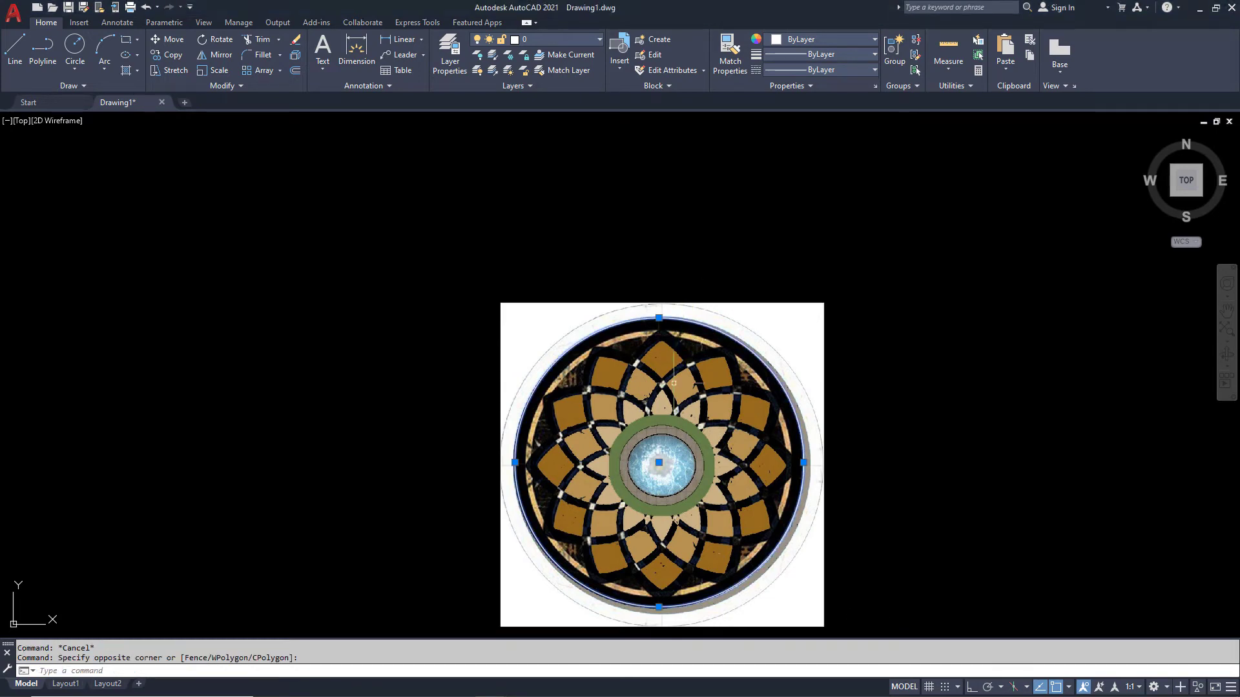
pyautogui.press('Escape')
pyautogui.moveTo(674, 416); pyautogui.dragTo(675, 342, button='middle')
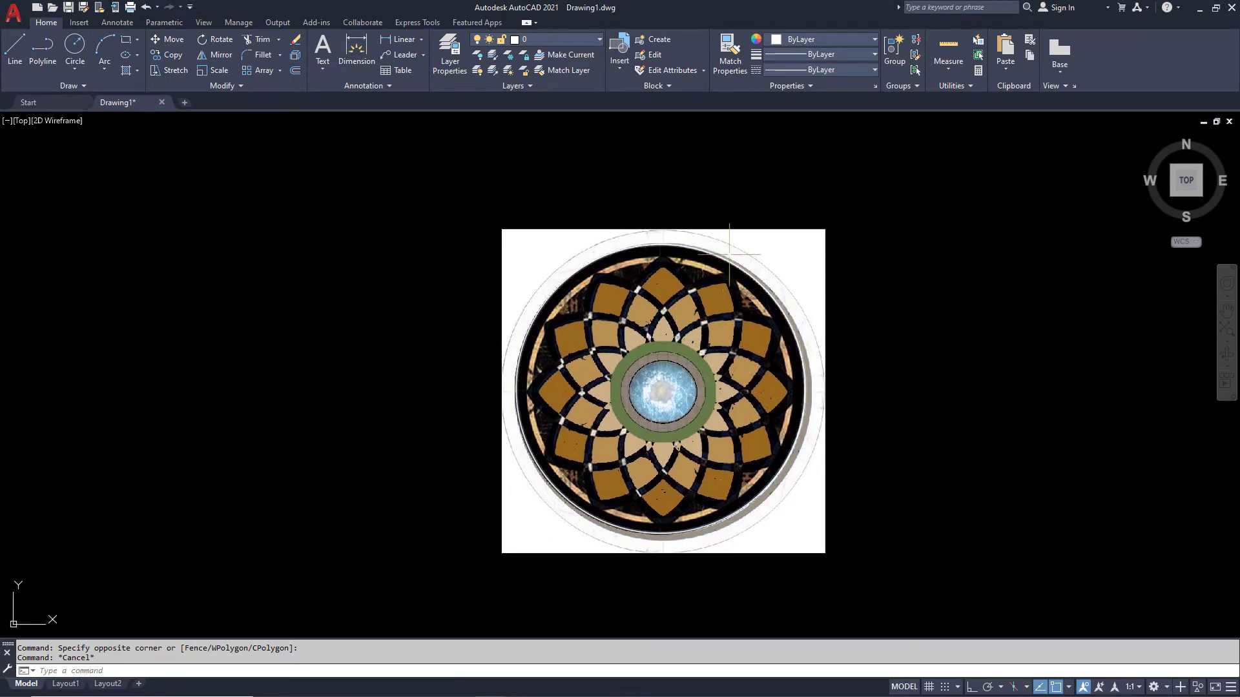
pyautogui.click(678, 247)
pyautogui.scroll(2, 678, 258)
pyautogui.write('O')
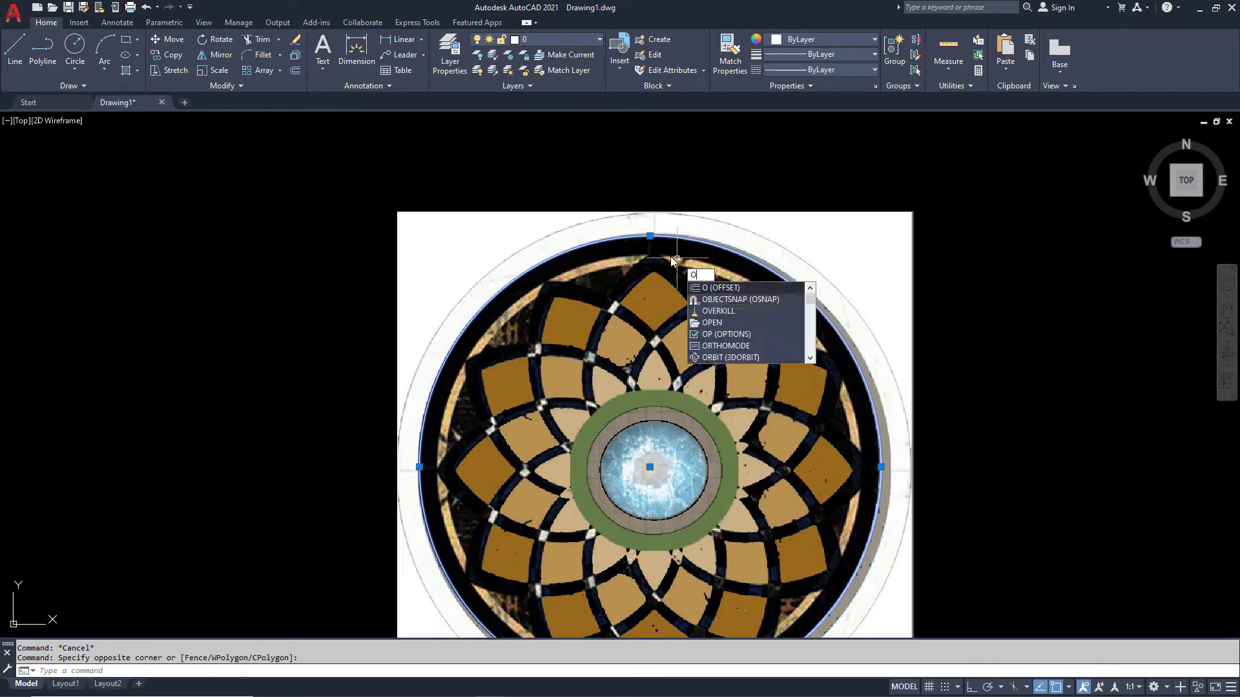
pyautogui.press('Return')
pyautogui.click(652, 254)
pyautogui.click(653, 284)
pyautogui.click(656, 299)
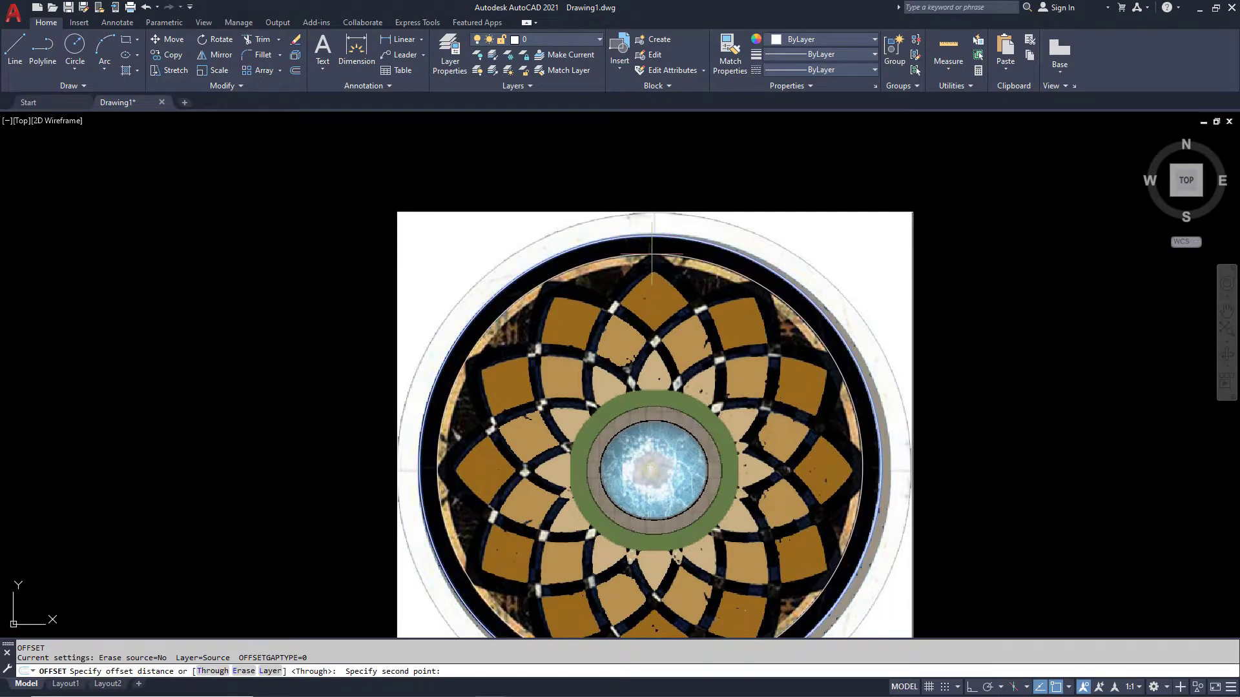
pyautogui.click(657, 304)
pyautogui.press('Escape')
# Start a LINE (L) and open the Color dropdown for new objects.
pyautogui.moveTo(715, 348); pyautogui.dragTo(658, 317, button='middle')
pyautogui.write('l')
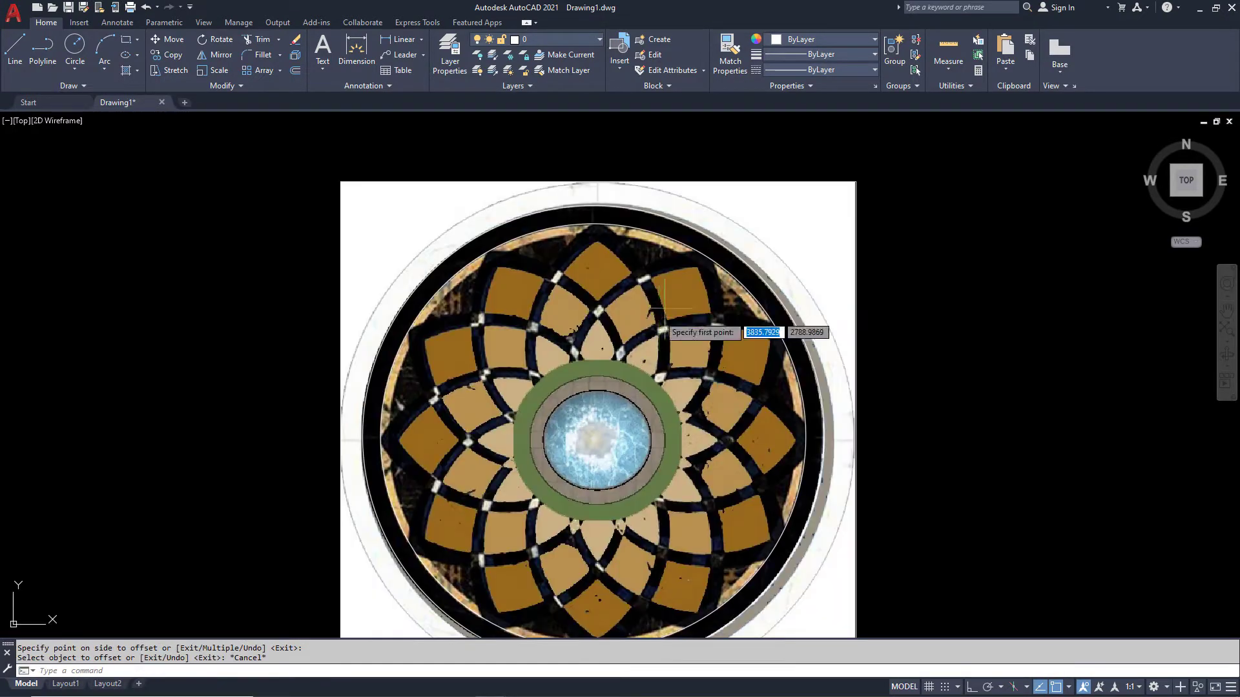
pyautogui.press('Return')
pyautogui.click(814, 40)
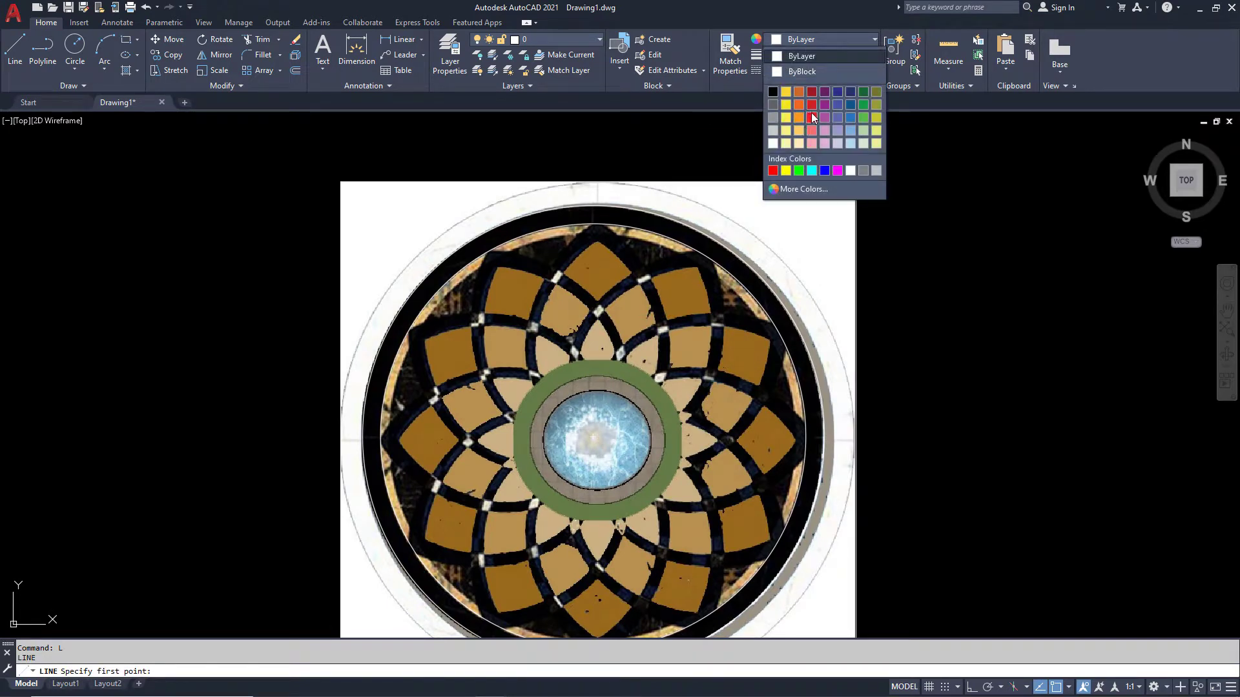
# Make red (237,31,36) current and draw a vertical line from the mandala centre.
pyautogui.click(811, 114)
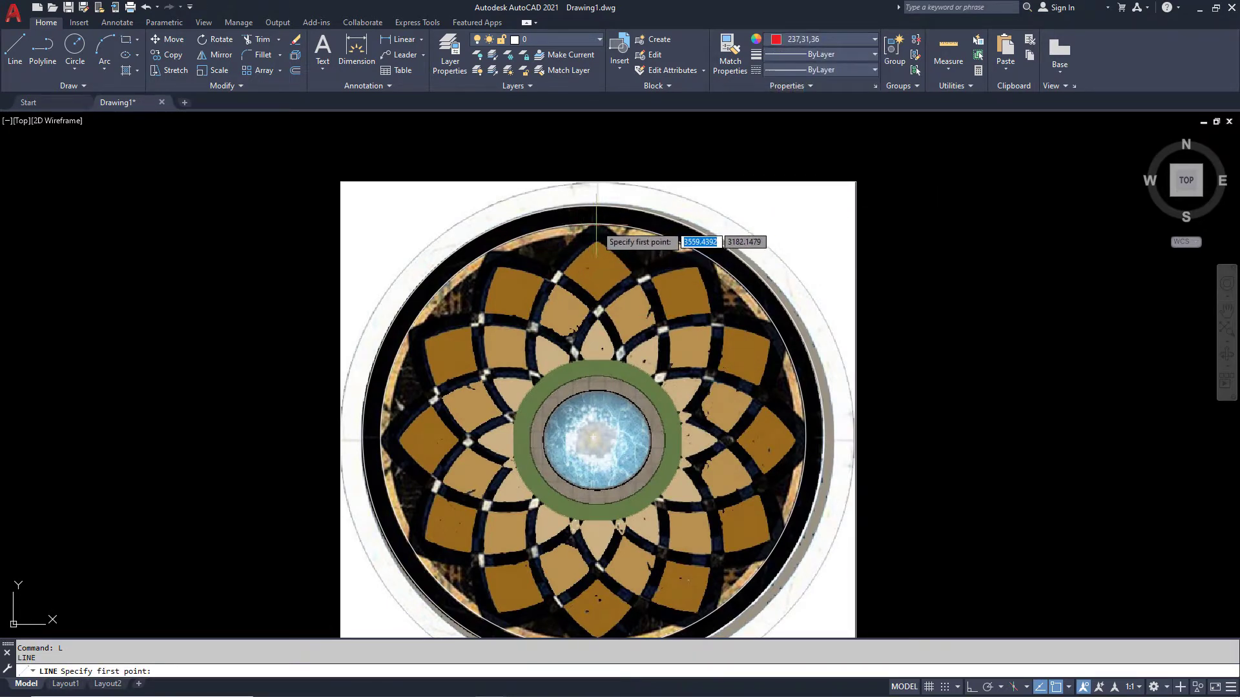
pyautogui.click(592, 437)
pyautogui.click(593, 437)
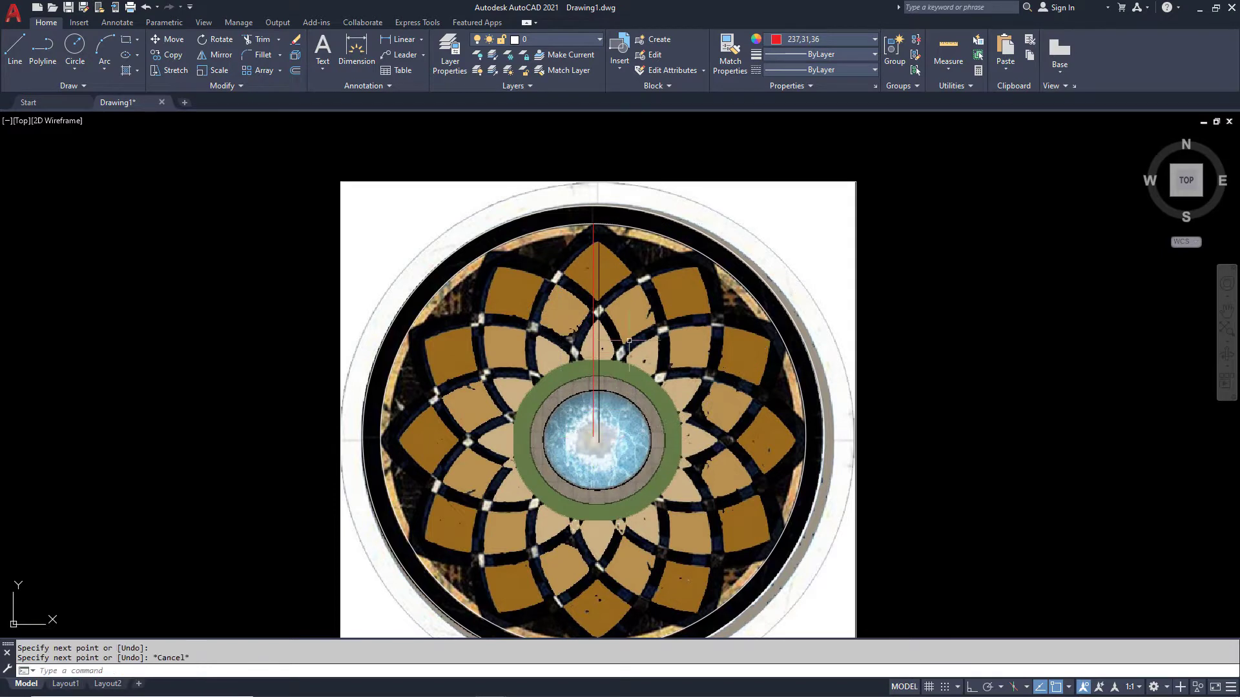
pyautogui.press('Escape')
pyautogui.moveTo(619, 381); pyautogui.dragTo(585, 300)
# Polar-array the line about the centre with 12 items, then change it to 24.
pyautogui.press('Return')
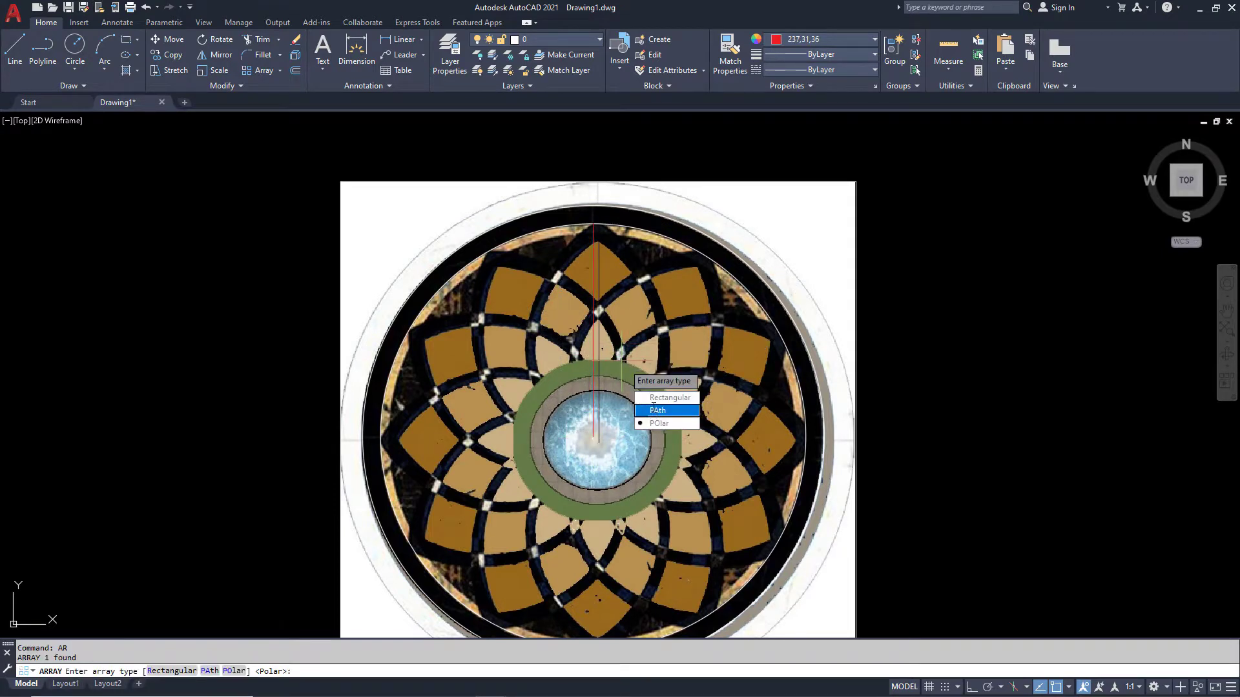
pyautogui.click(668, 423)
pyautogui.click(593, 437)
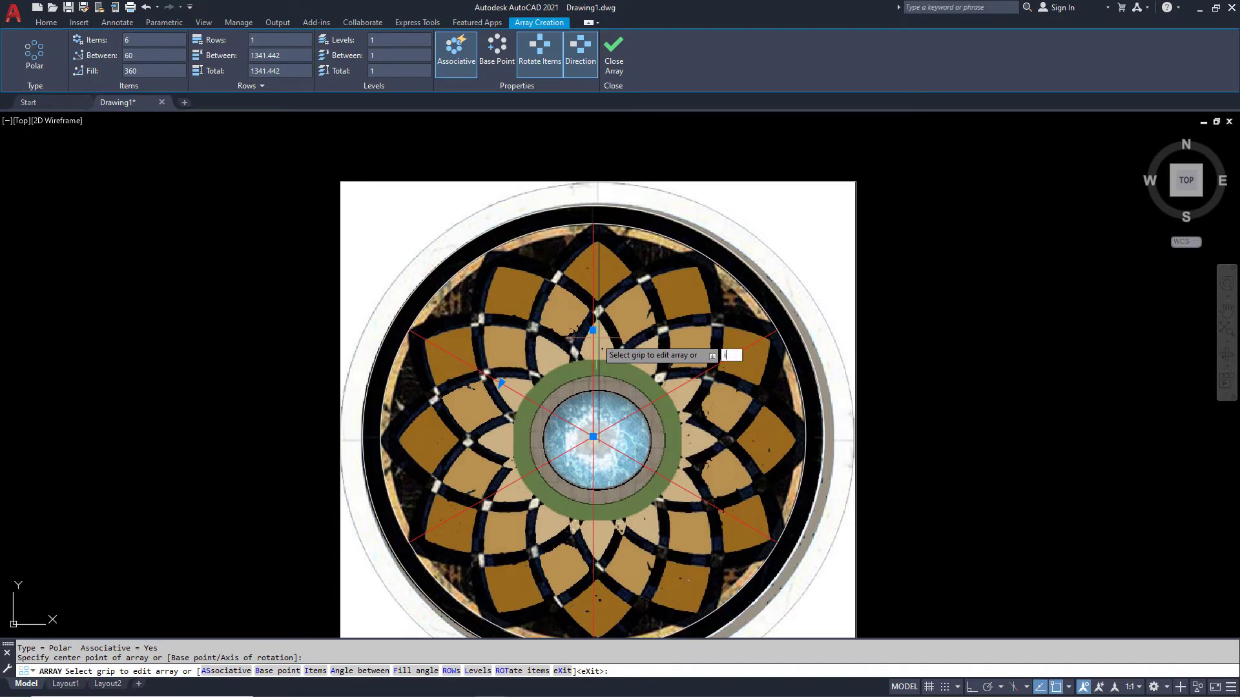
pyautogui.press('Return')
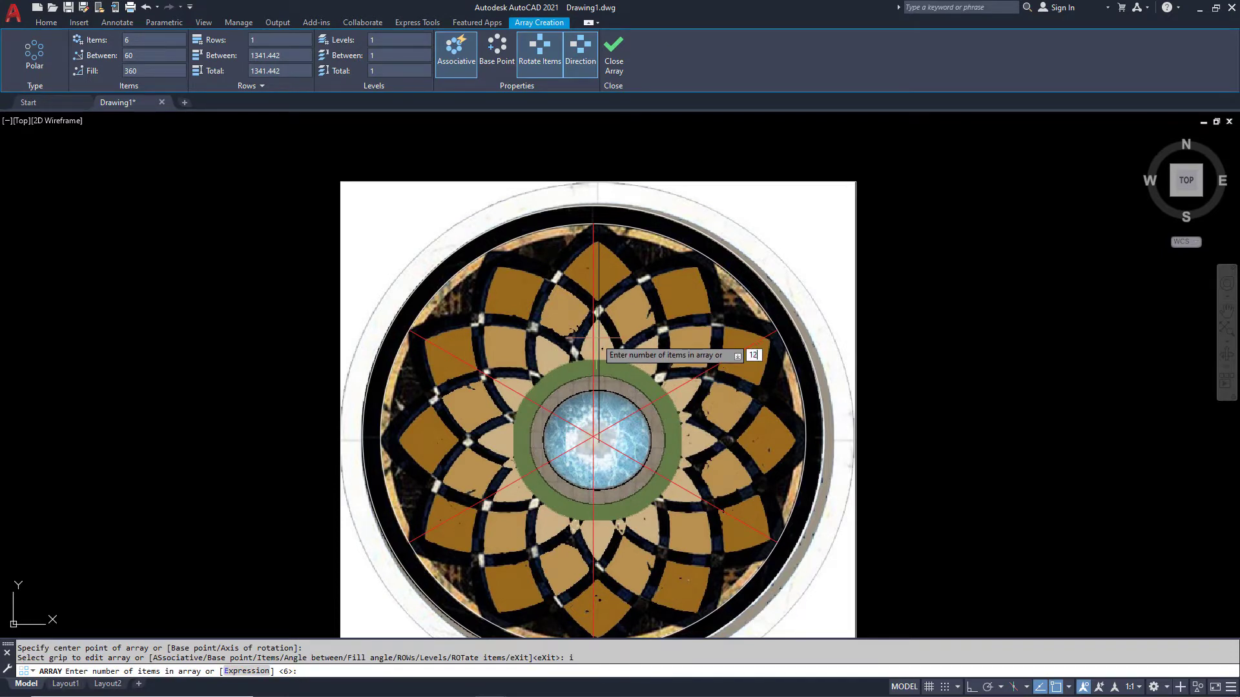
pyautogui.press('Return')
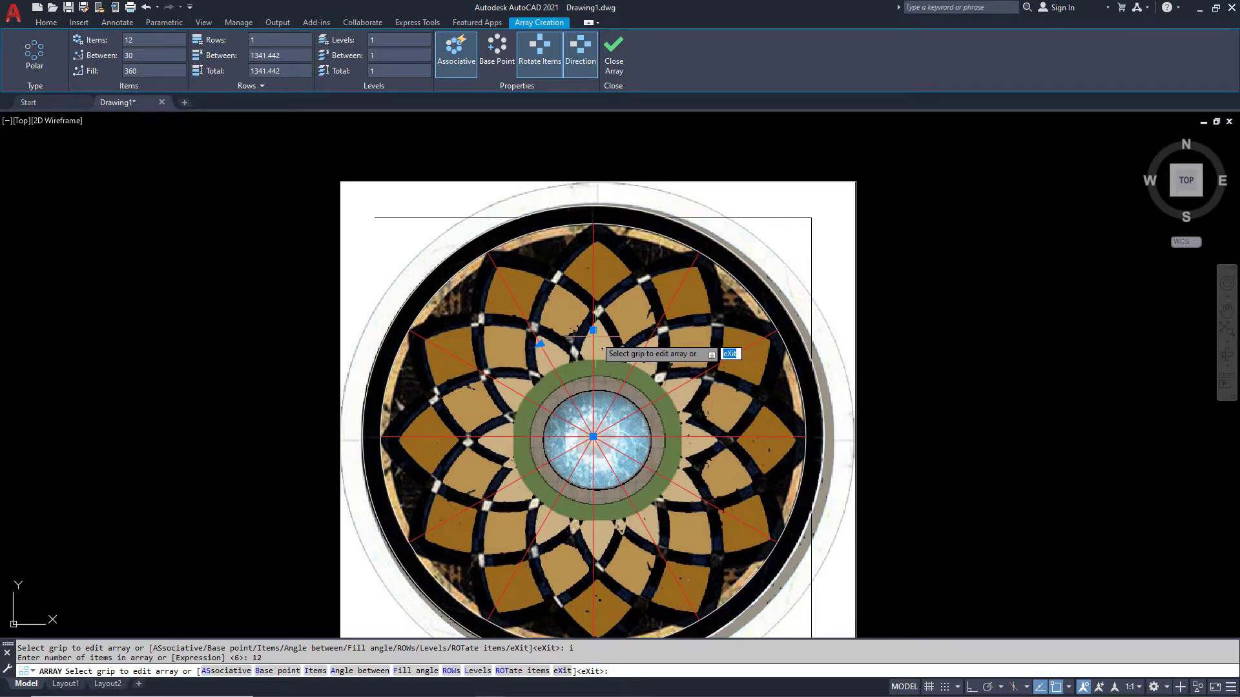
pyautogui.press('Escape')
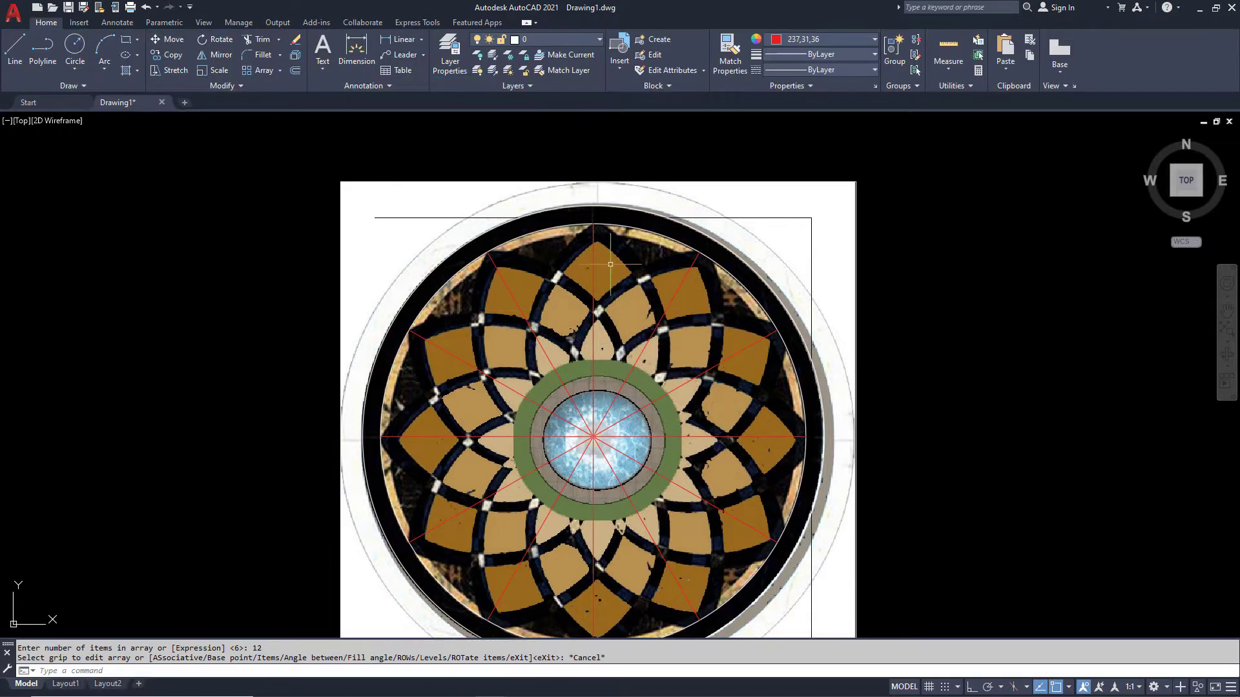
pyautogui.click(581, 271)
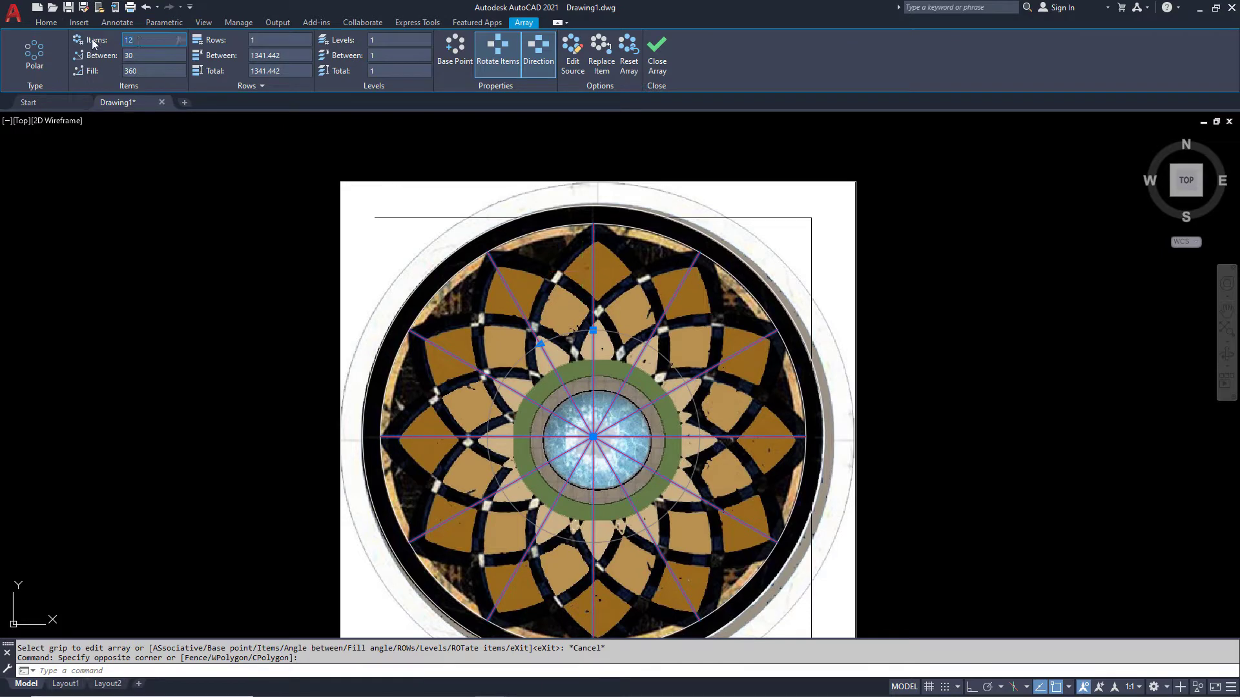
pyautogui.write('24')
pyautogui.press('Return')
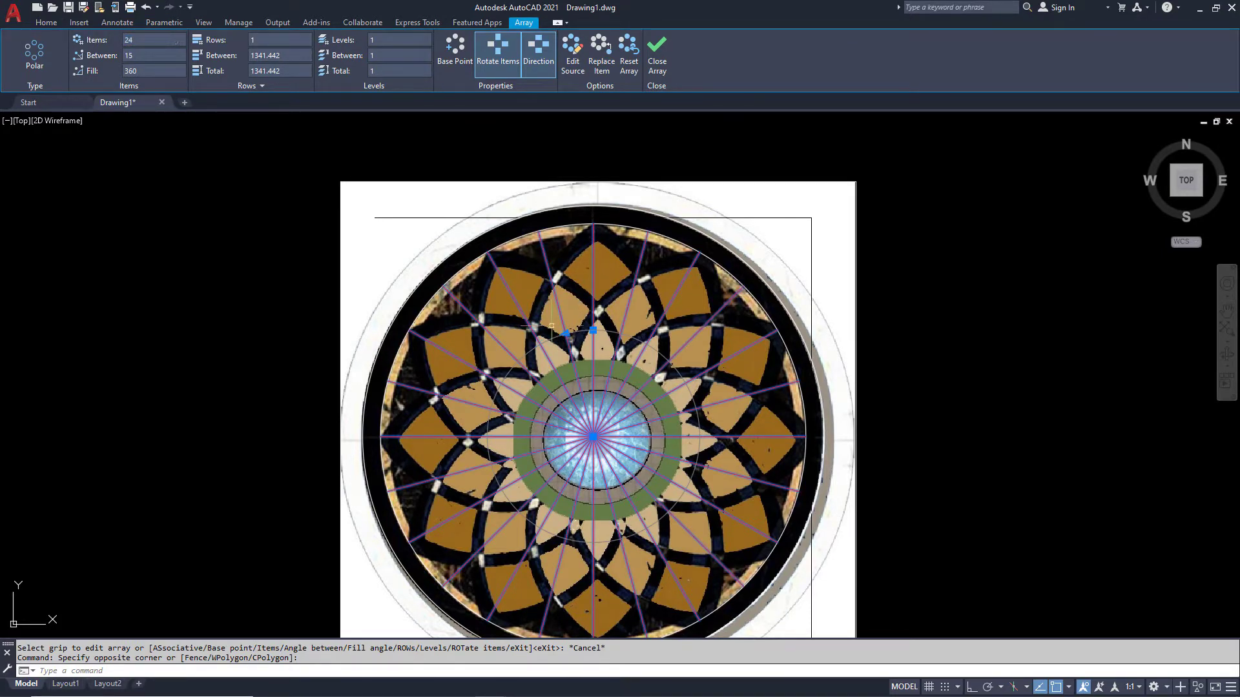
pyautogui.press('Escape')
pyautogui.moveTo(561, 341); pyautogui.dragTo(561, 350, button='middle')
pyautogui.write('A')
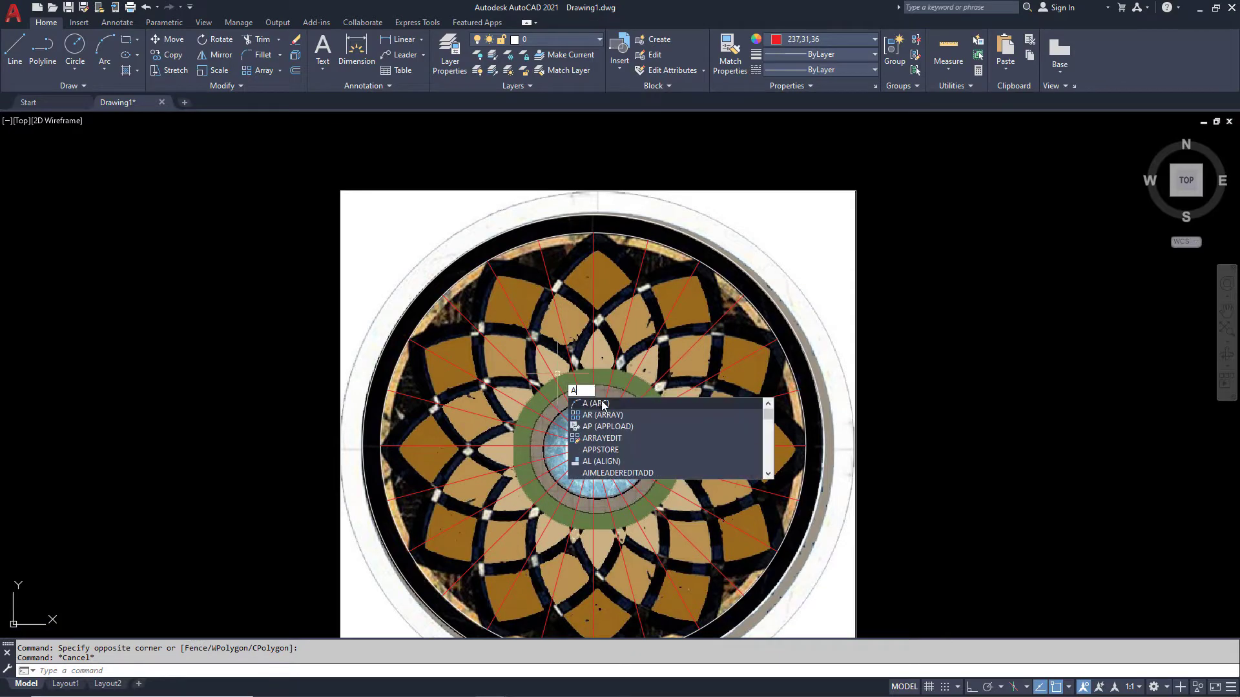
# Trace a red arc from the inner circle's top along the top-left petal band.
pyautogui.press('Return')
pyautogui.scroll(2, 561, 378)
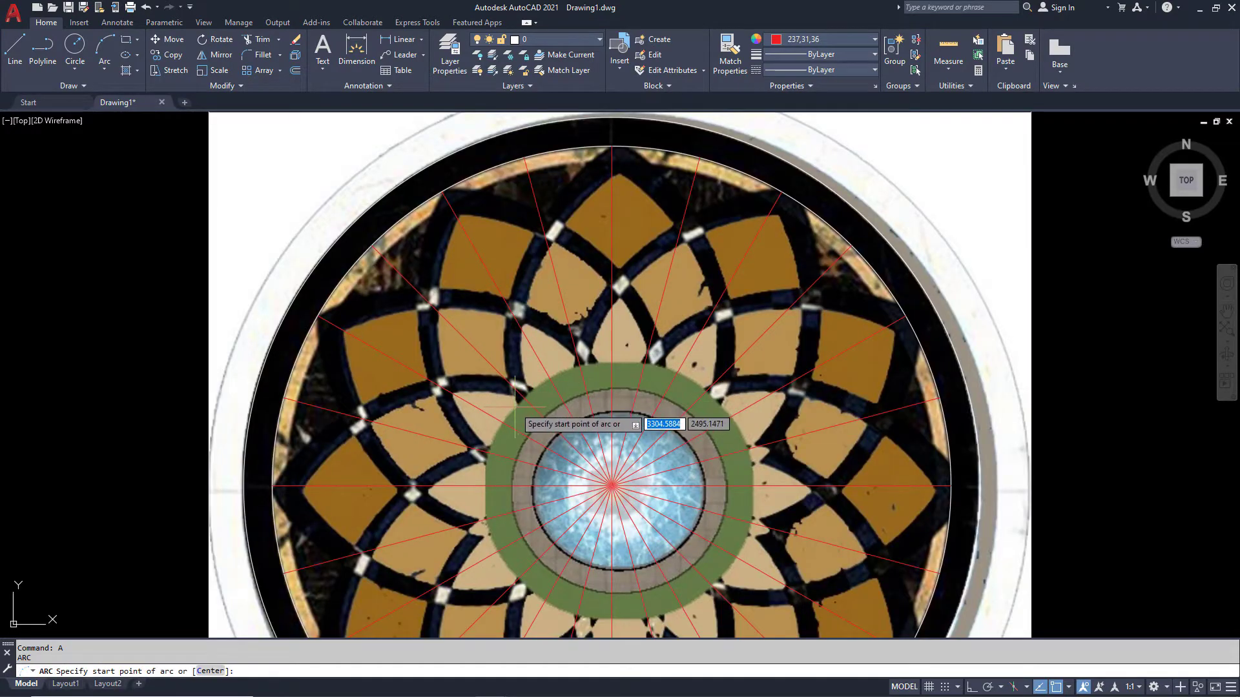
pyautogui.scroll(1, 523, 398)
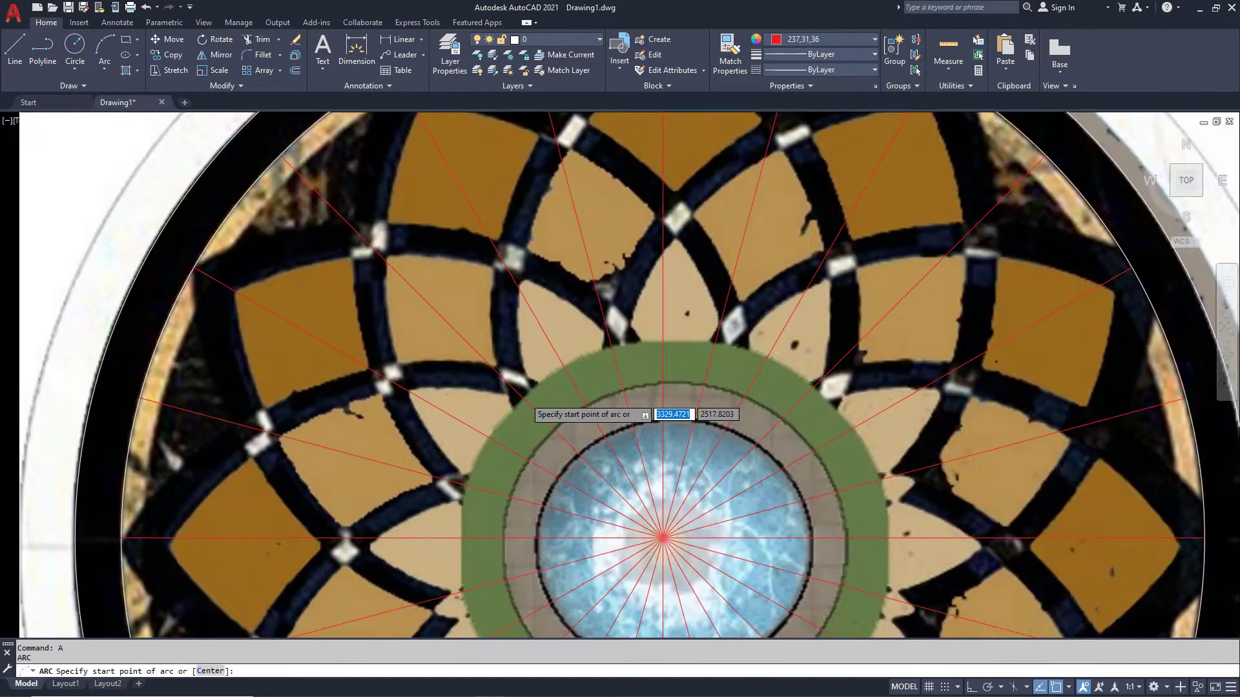
pyautogui.scroll(3, 532, 390)
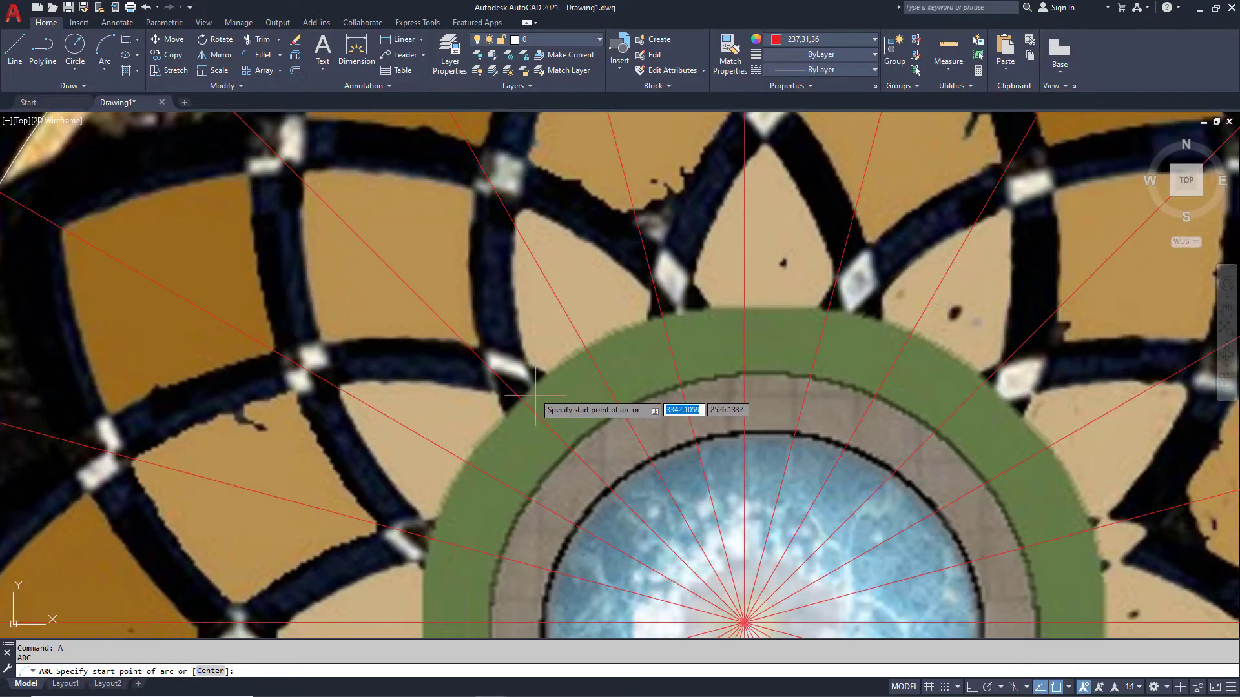
pyautogui.scroll(-6, 533, 390)
pyautogui.scroll(2, 585, 250)
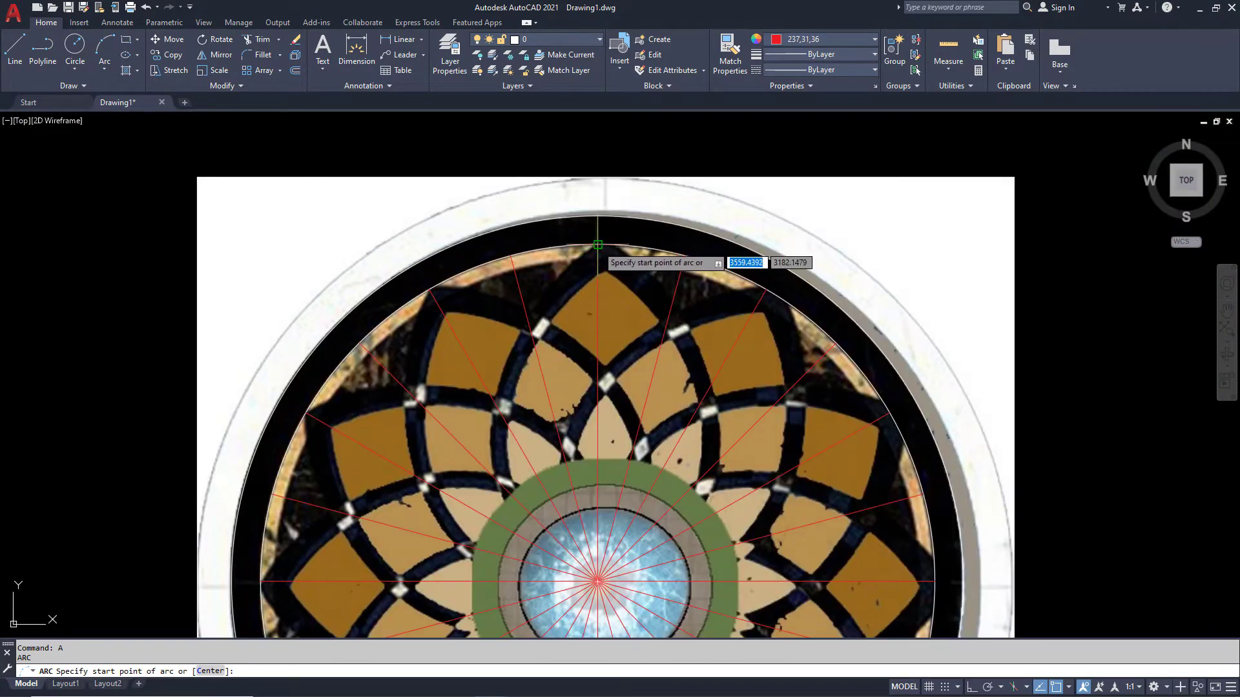
pyautogui.click(597, 245)
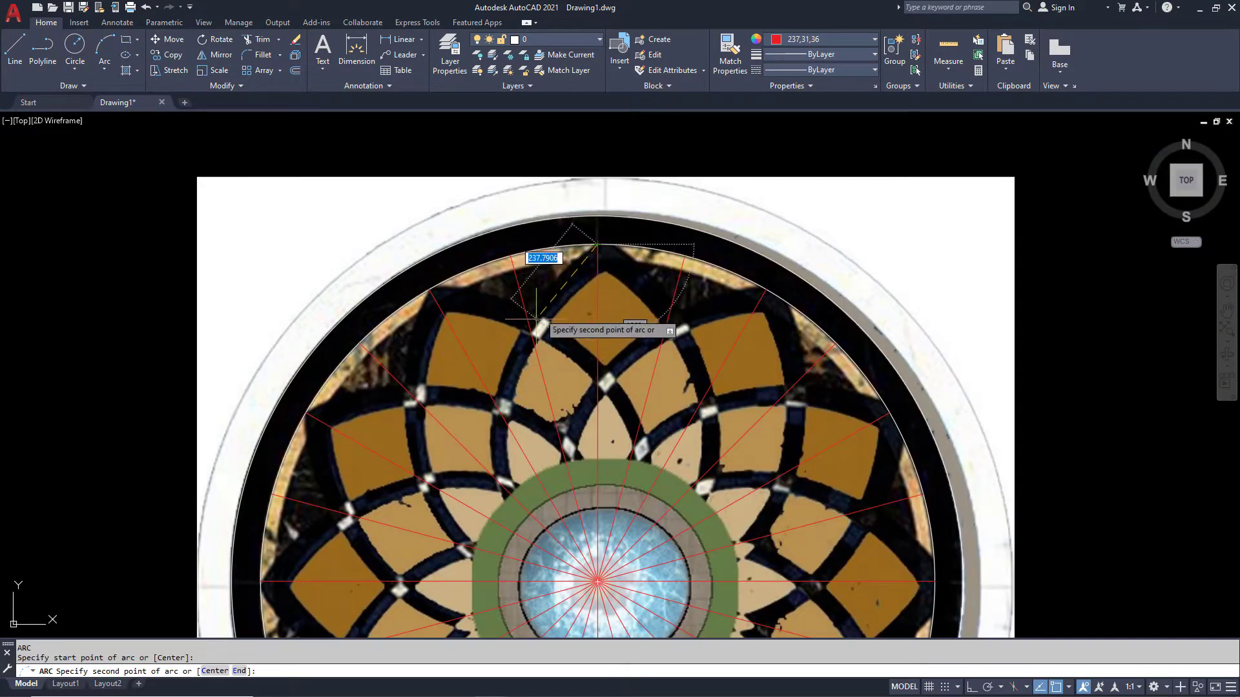
pyautogui.click(494, 399)
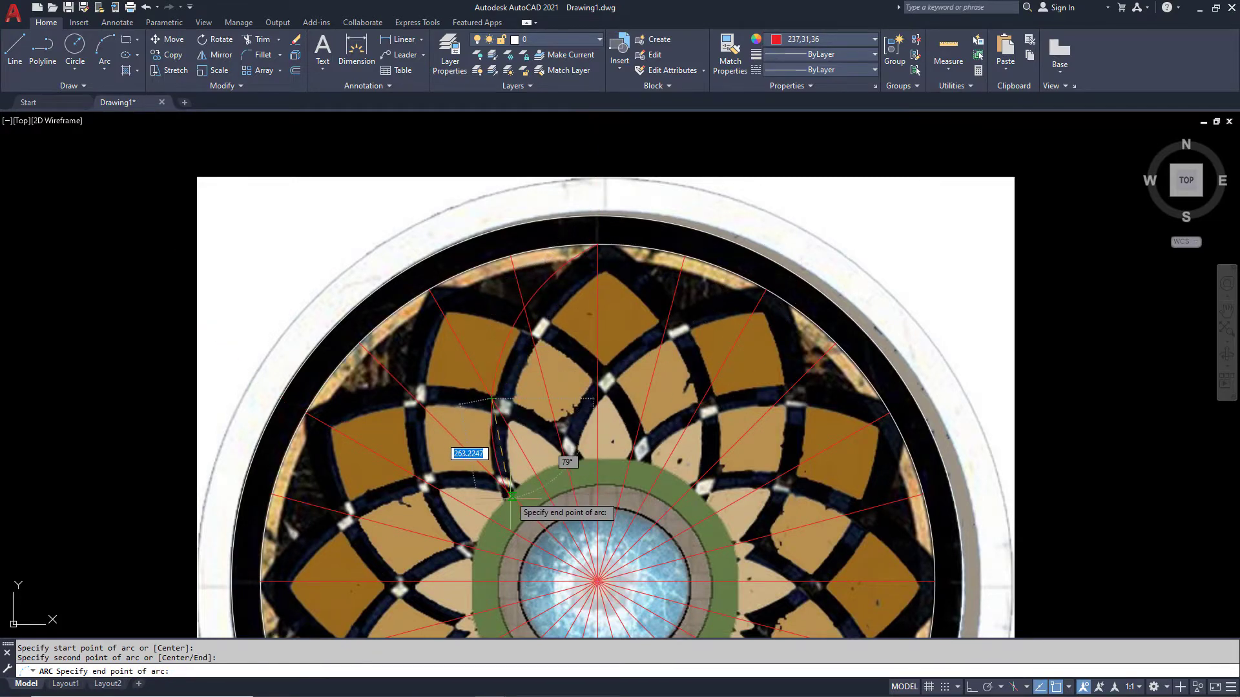
pyautogui.scroll(1, 510, 494)
pyautogui.scroll(1, 516, 498)
pyautogui.scroll(-2, 518, 478)
pyautogui.scroll(2, 519, 464)
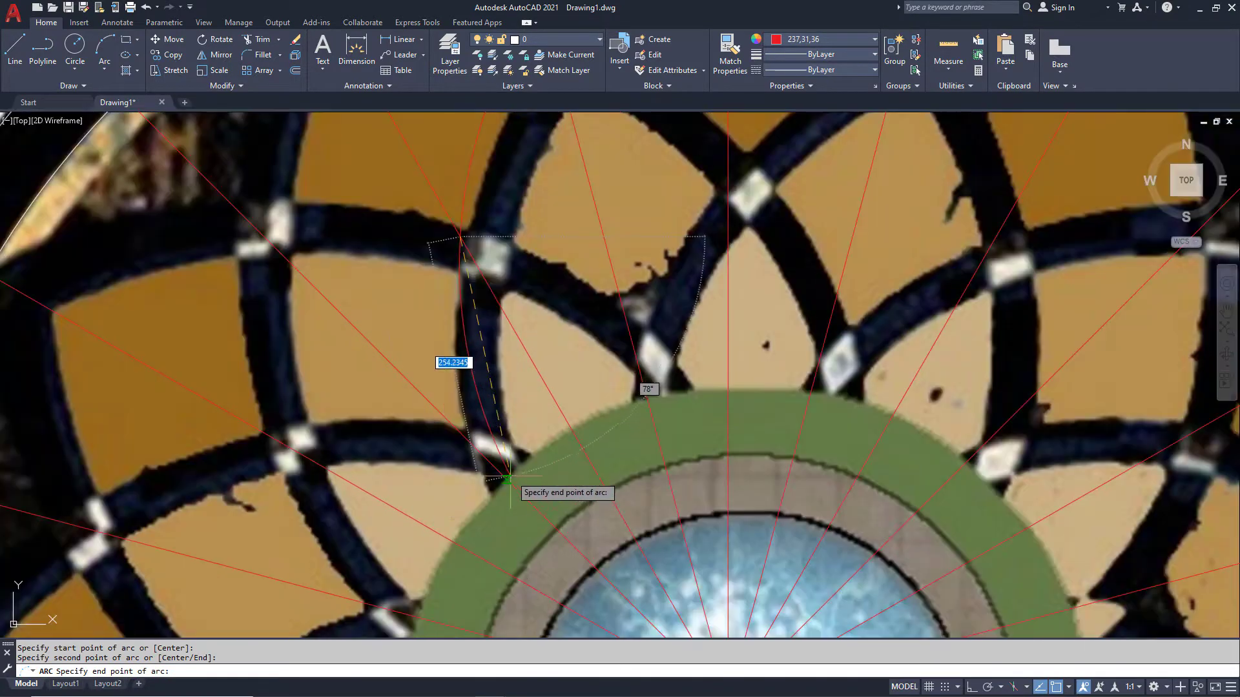
pyautogui.press('Escape')
pyautogui.scroll(-2, 510, 370)
pyautogui.write('c')
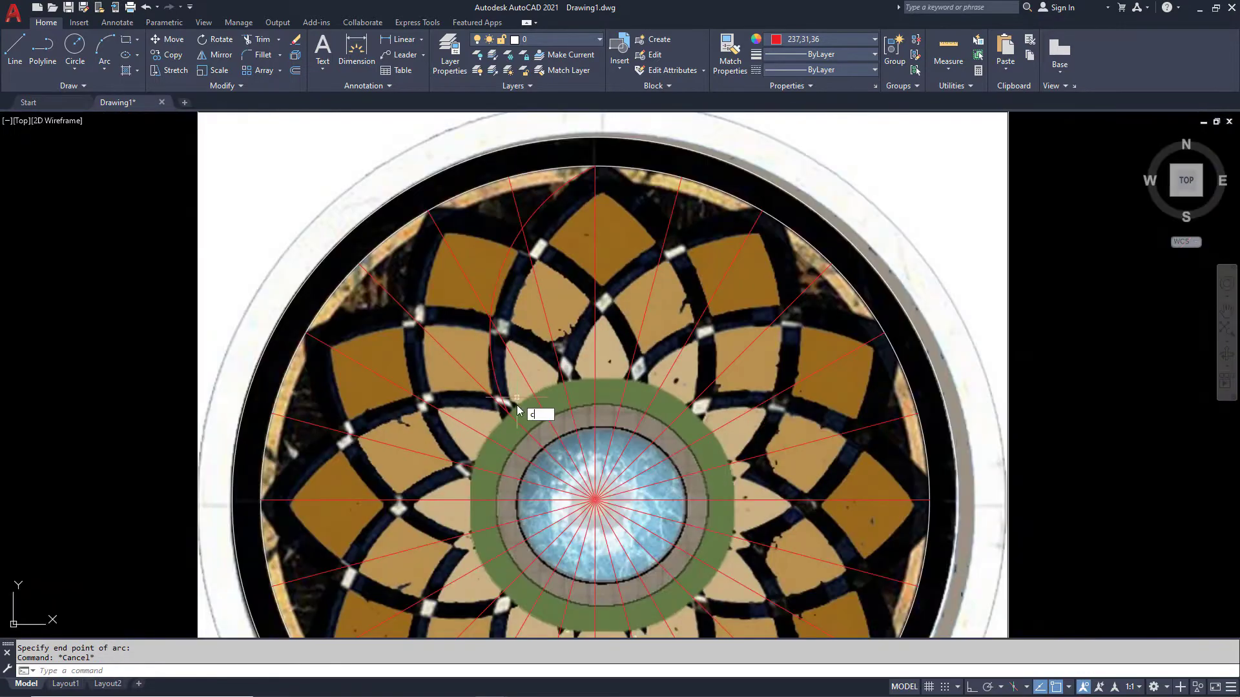
# Abandon a circle at the radial hub and select the traced arc.
pyautogui.press('Return')
pyautogui.click(595, 500)
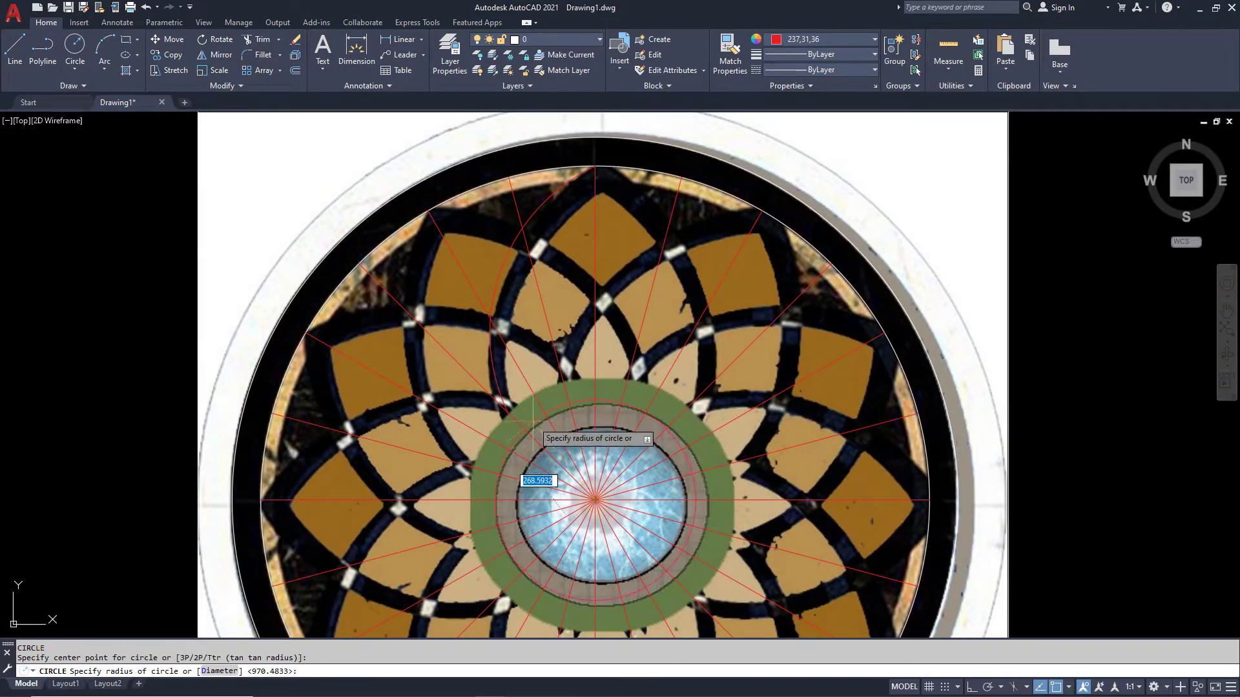
pyautogui.press('Escape')
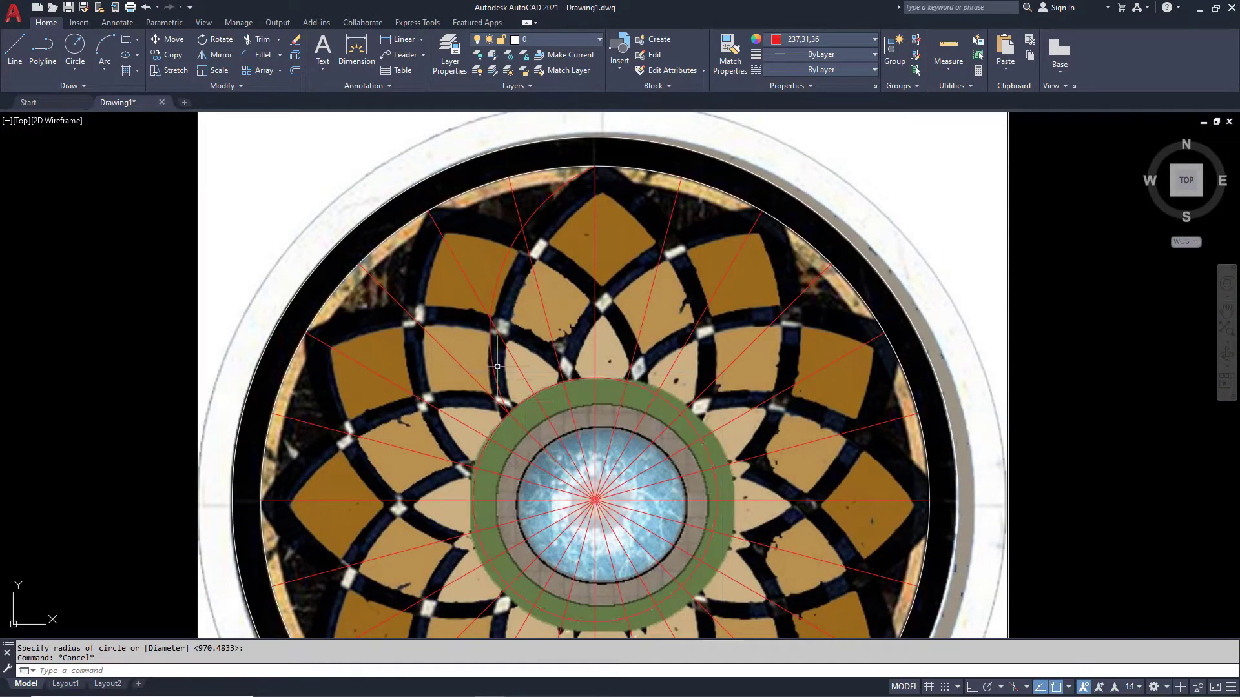
pyautogui.click(498, 367)
pyautogui.click(487, 320)
pyautogui.scroll(2, 537, 232)
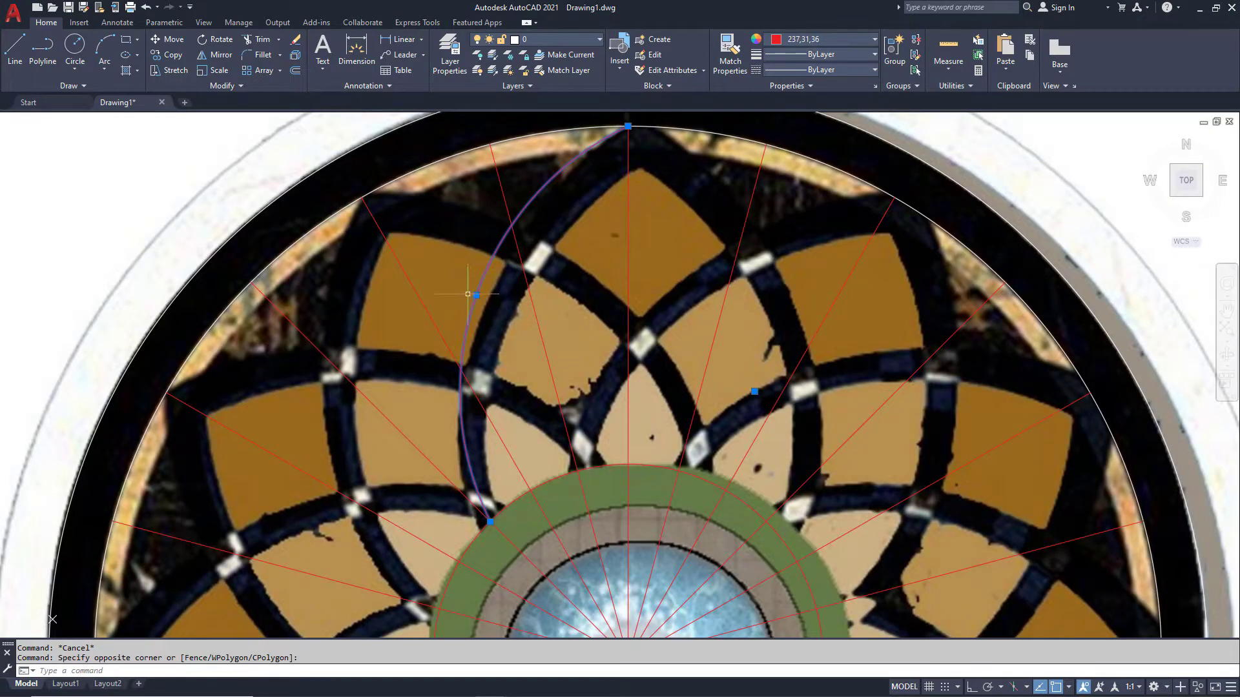
# Grip-edit the arc's middle and end points to follow the left petal band.
pyautogui.click(475, 295)
pyautogui.click(491, 299)
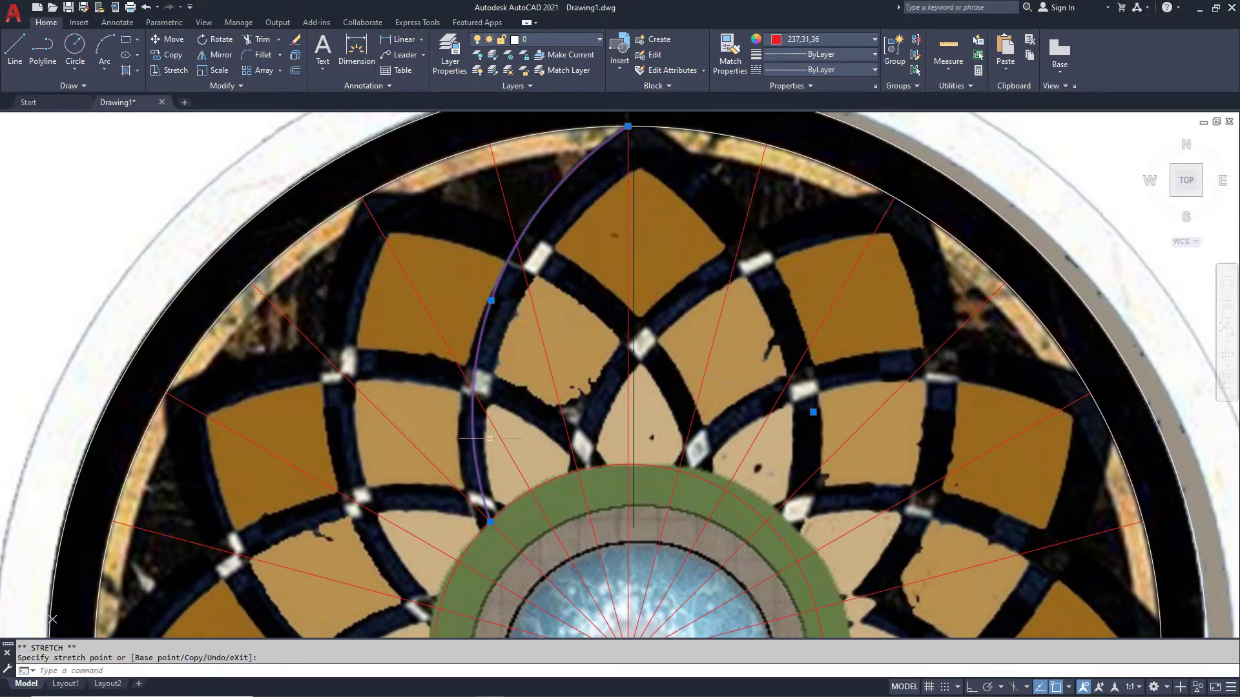
pyautogui.click(490, 521)
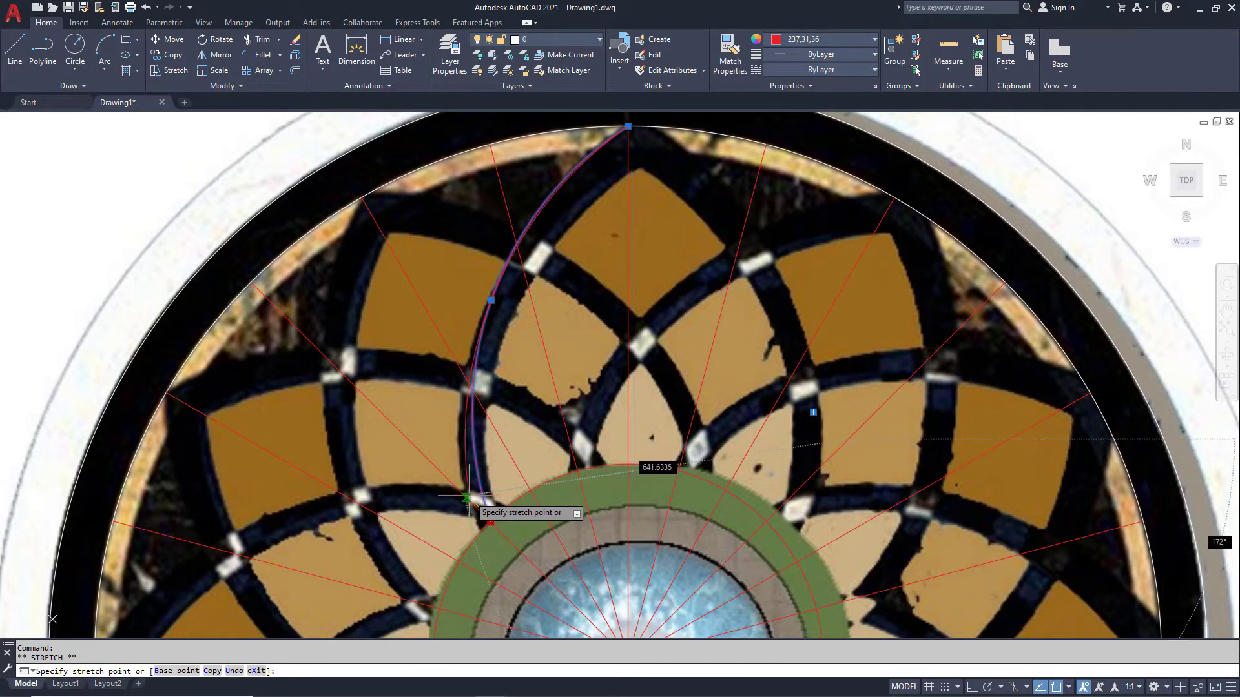
pyautogui.press('Escape')
pyautogui.moveTo(478, 489); pyautogui.dragTo(491, 437, button='middle')
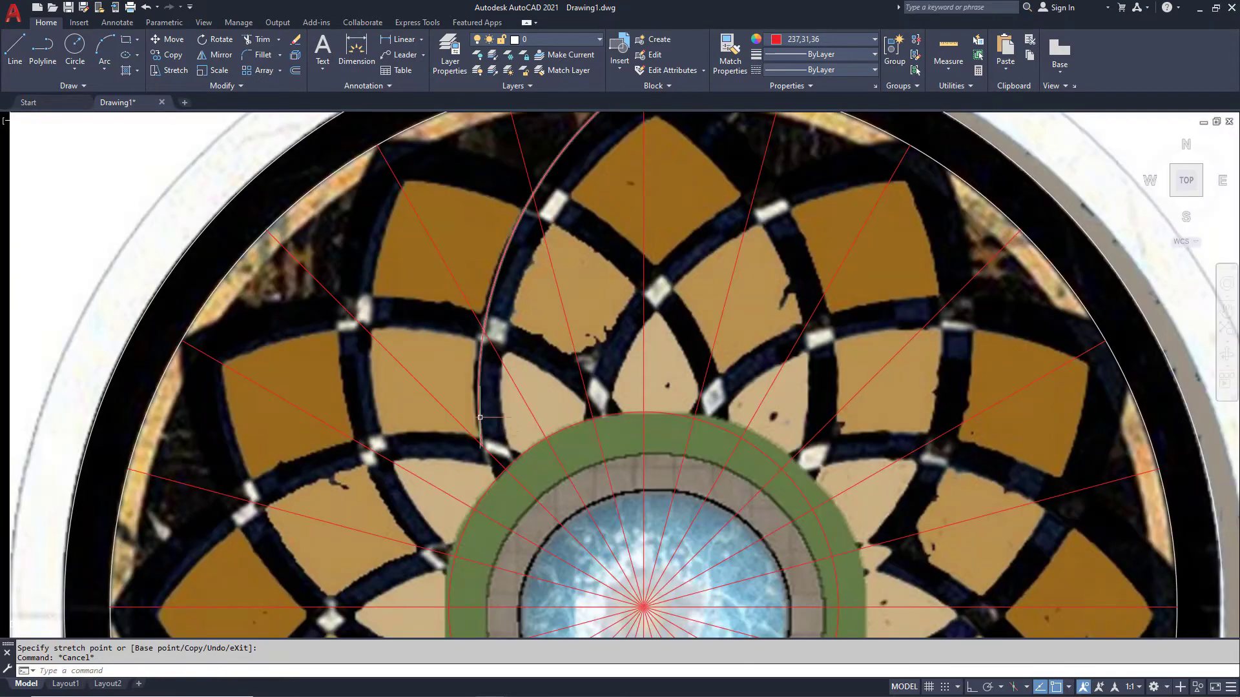
pyautogui.click(480, 417)
pyautogui.moveTo(512, 206); pyautogui.dragTo(534, 293, button='middle')
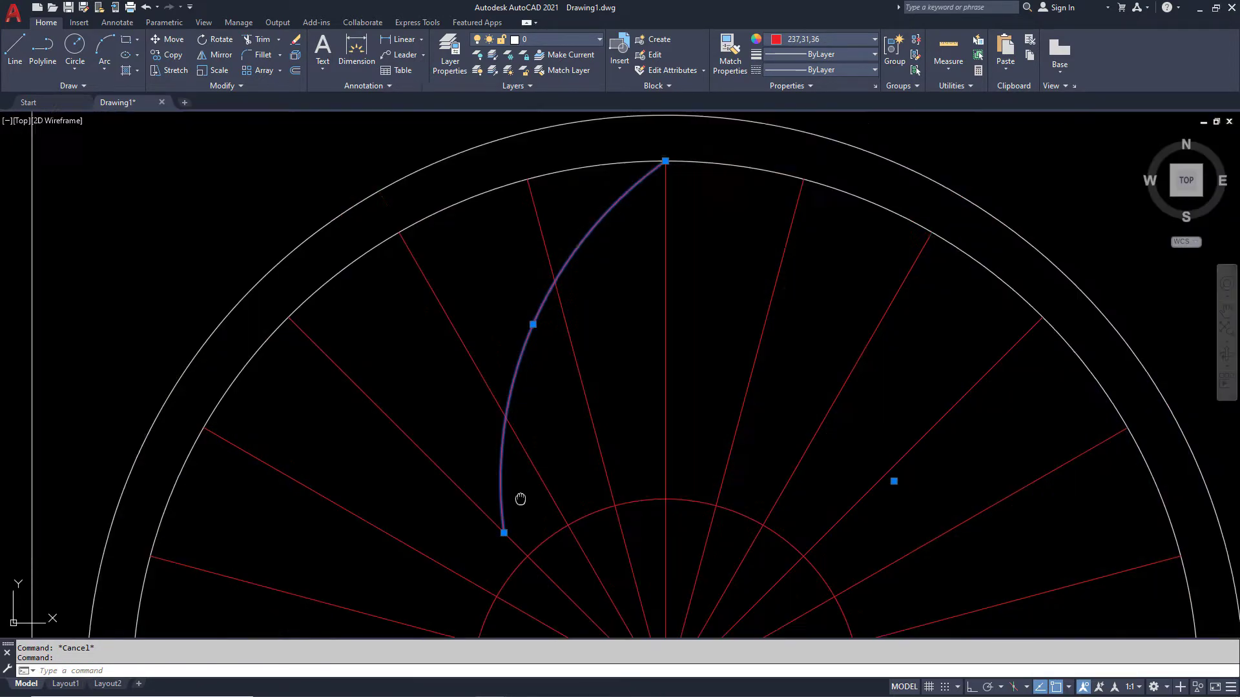
pyautogui.moveTo(511, 429); pyautogui.dragTo(538, 317, button='middle')
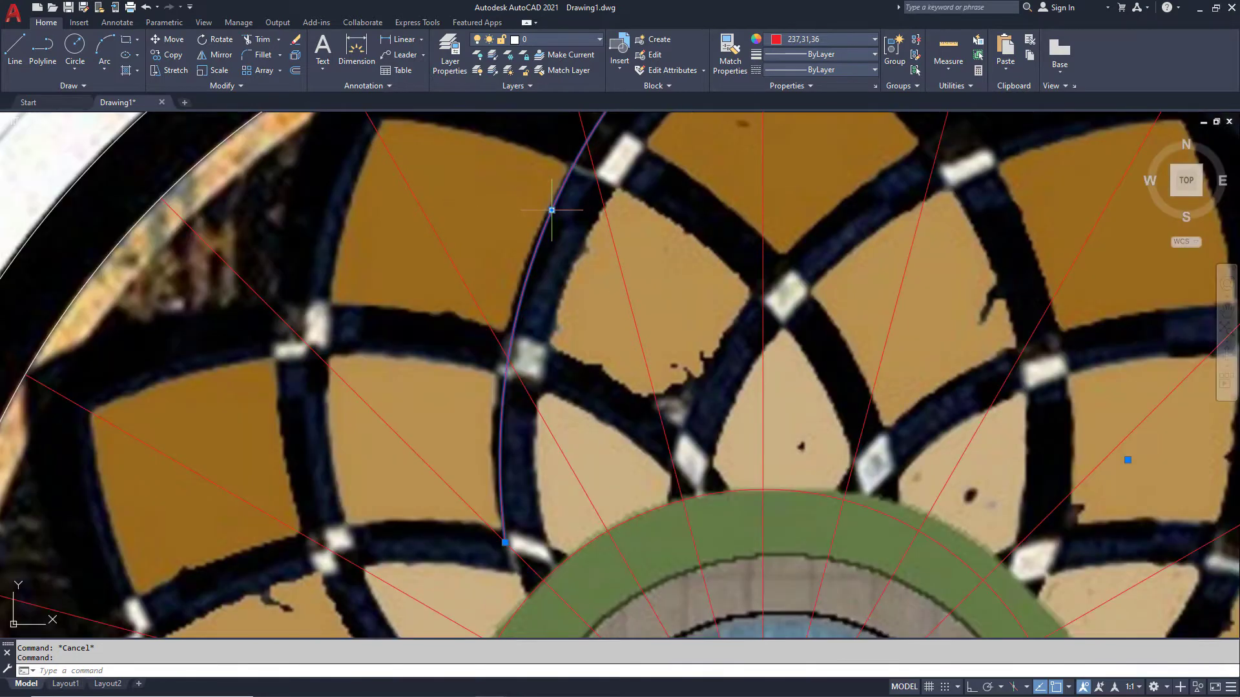
pyautogui.click(559, 214)
pyautogui.scroll(4, 568, 219)
pyautogui.scroll(-5, 544, 205)
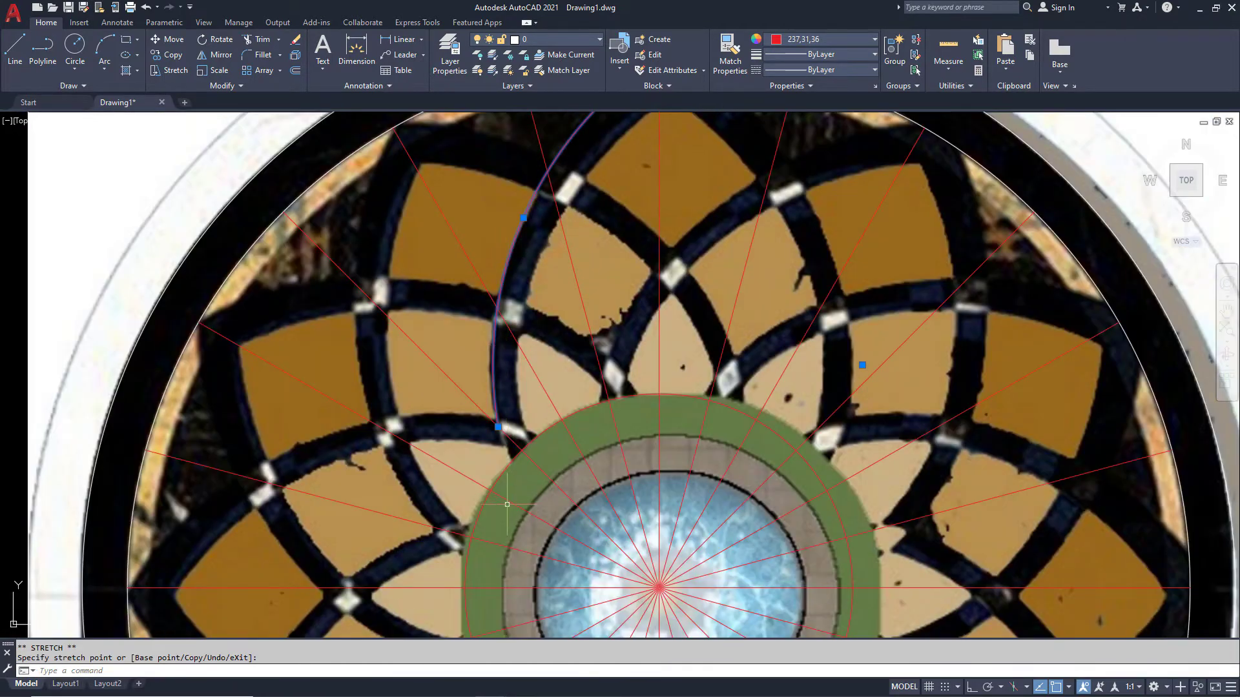
pyautogui.scroll(2, 506, 410)
pyautogui.press('Escape')
# Try EXTEND and OFFSET on the traced arc, cancelling both.
pyautogui.write('ex')
pyautogui.press('Return')
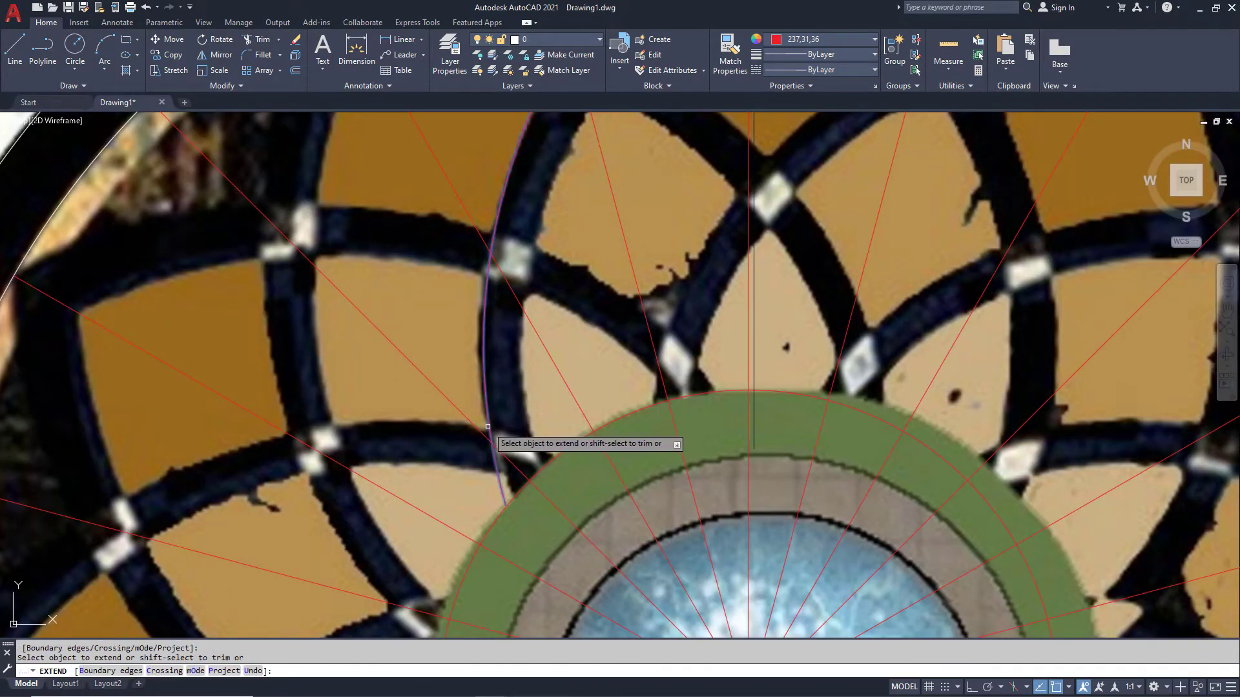
pyautogui.press('Escape')
pyautogui.scroll(-3, 490, 424)
pyautogui.moveTo(556, 362); pyautogui.dragTo(522, 293)
pyautogui.moveTo(521, 293); pyautogui.dragTo(494, 403, button='middle')
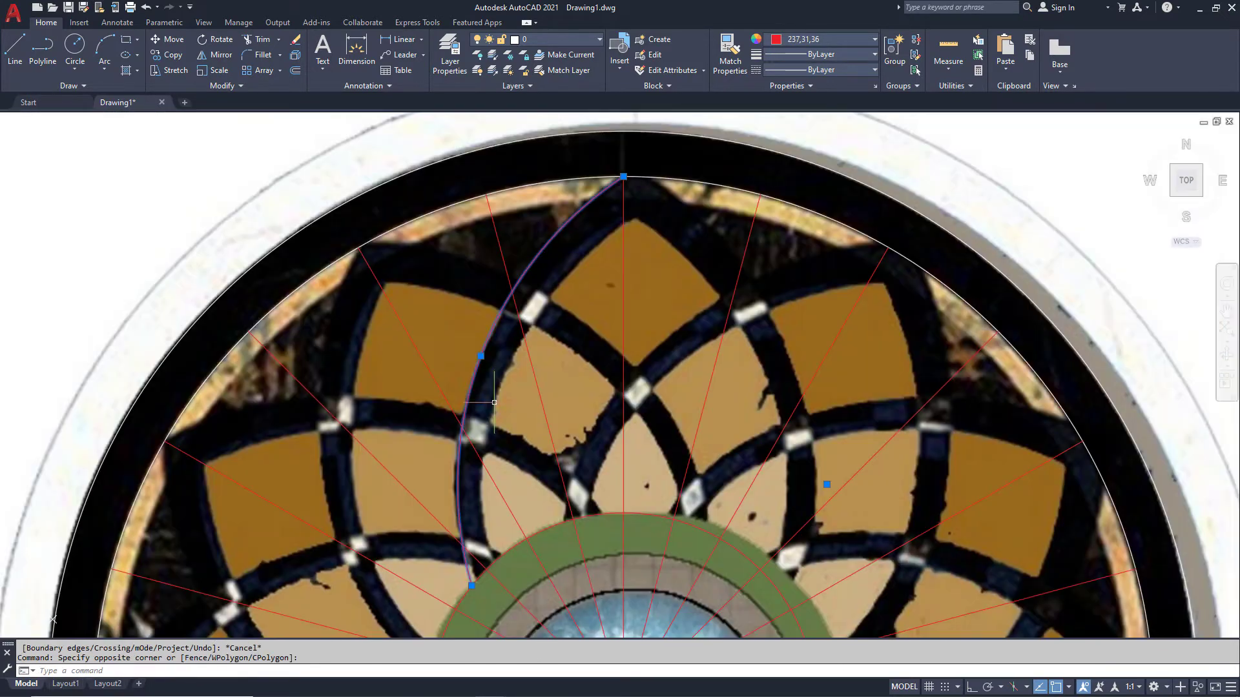
pyautogui.write('o')
pyautogui.press('Return')
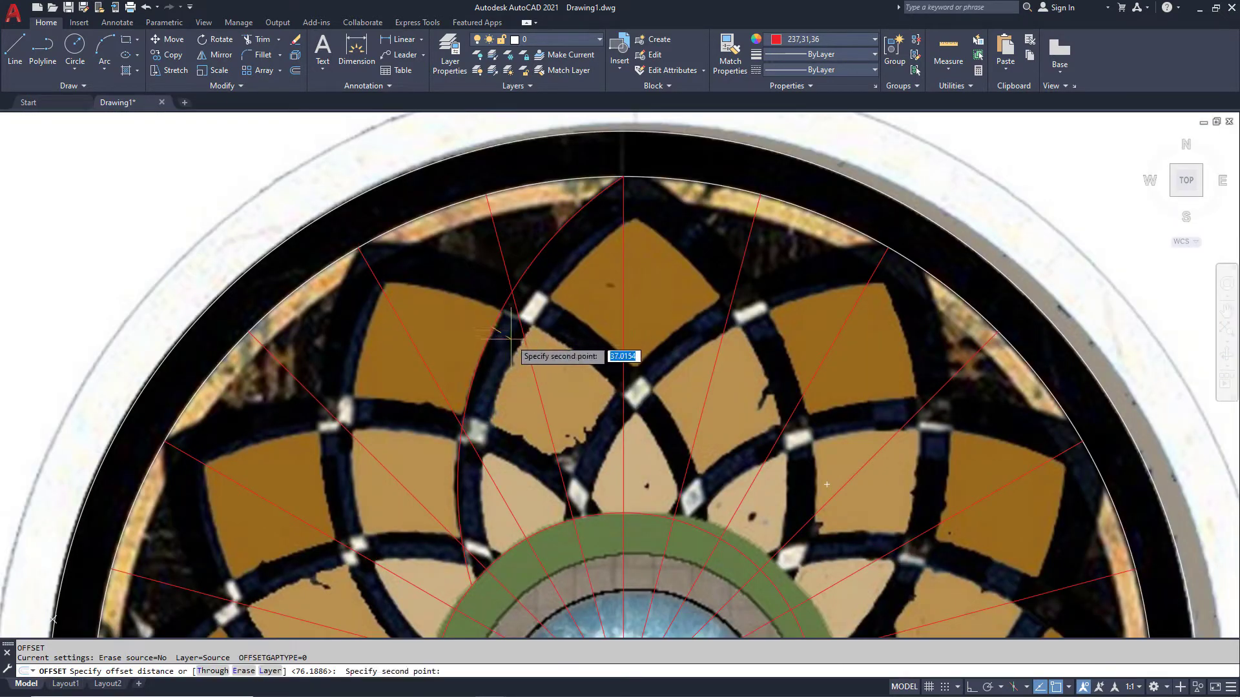
pyautogui.press('Escape')
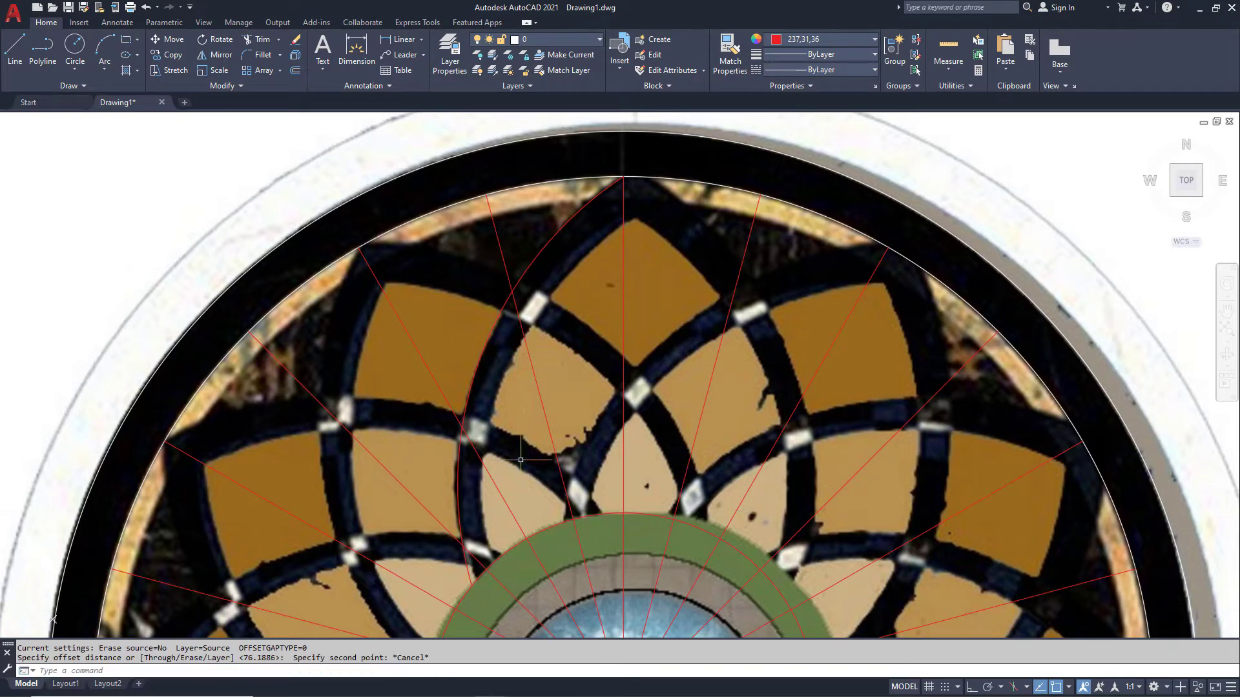
pyautogui.write('a')
pyautogui.press('Return')
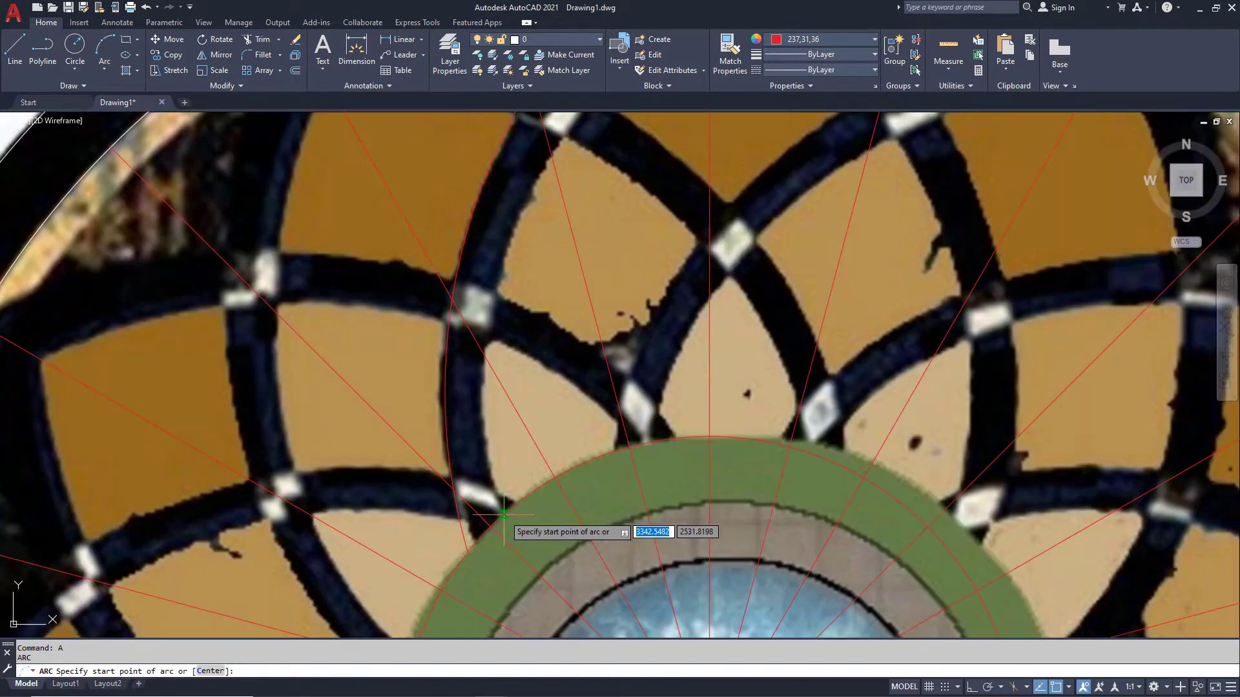
# Draw a second 3-point arc from the green ring along the band to the outer circle.
pyautogui.scroll(2, 503, 515)
pyautogui.click(503, 515)
pyautogui.scroll(-2, 501, 452)
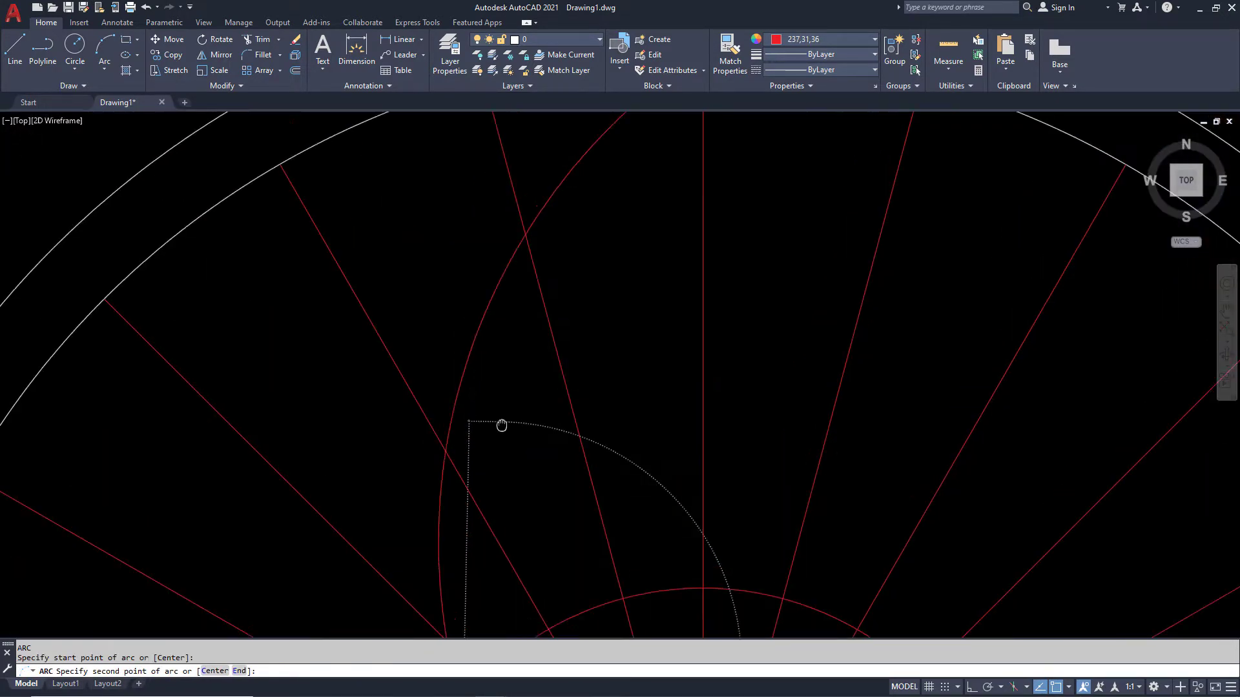
pyautogui.click(561, 301)
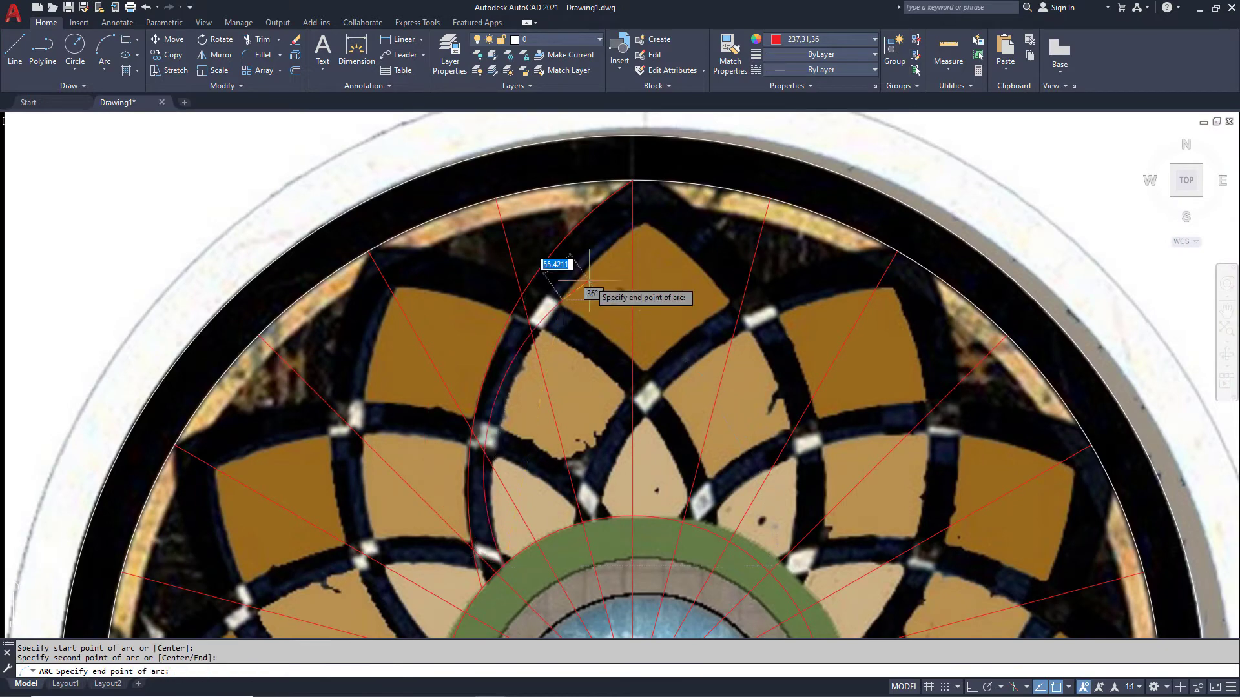
pyautogui.click(633, 226)
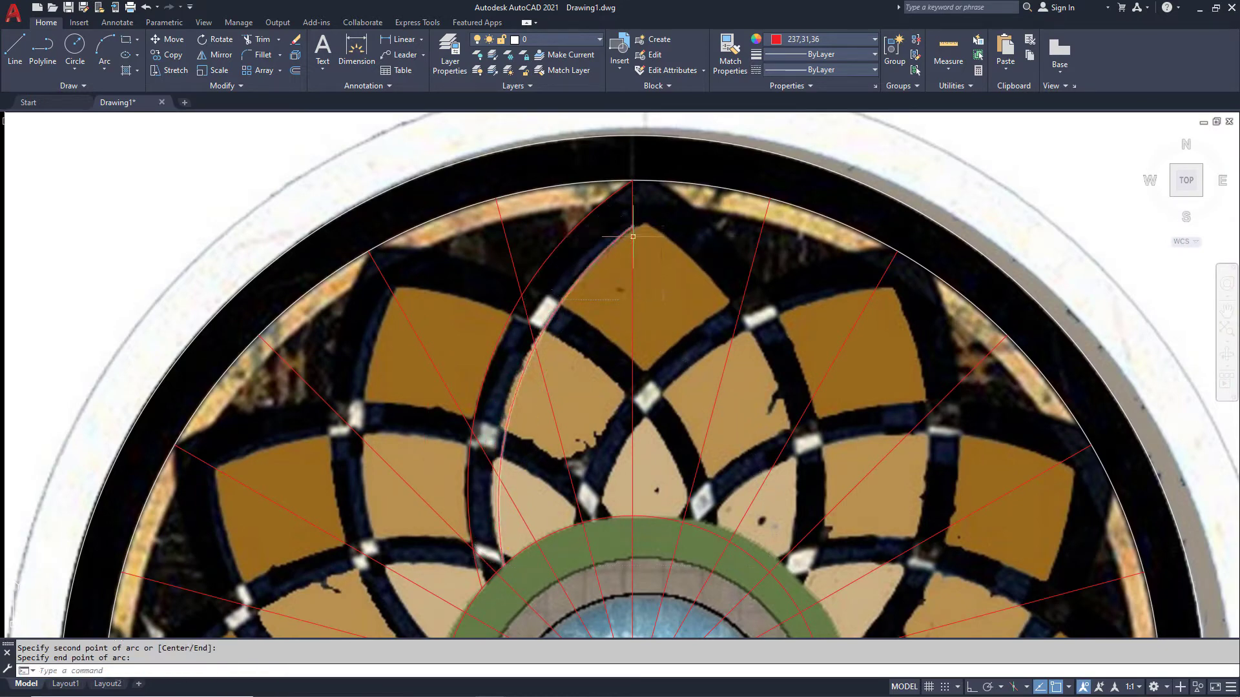
# Select the new arc and try adjusting its midpoint grip, then cancel.
pyautogui.click(523, 472)
pyautogui.click(502, 446)
pyautogui.scroll(2, 504, 540)
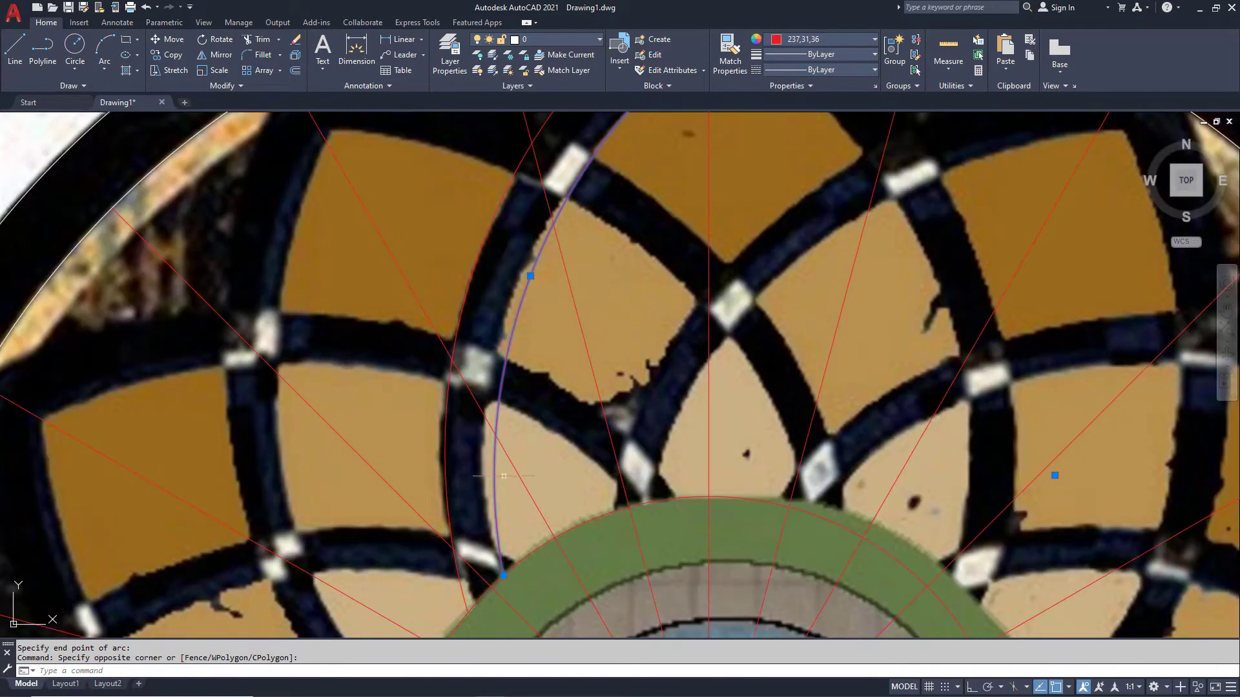
pyautogui.scroll(2, 530, 276)
pyautogui.scroll(2, 520, 279)
pyautogui.click(514, 273)
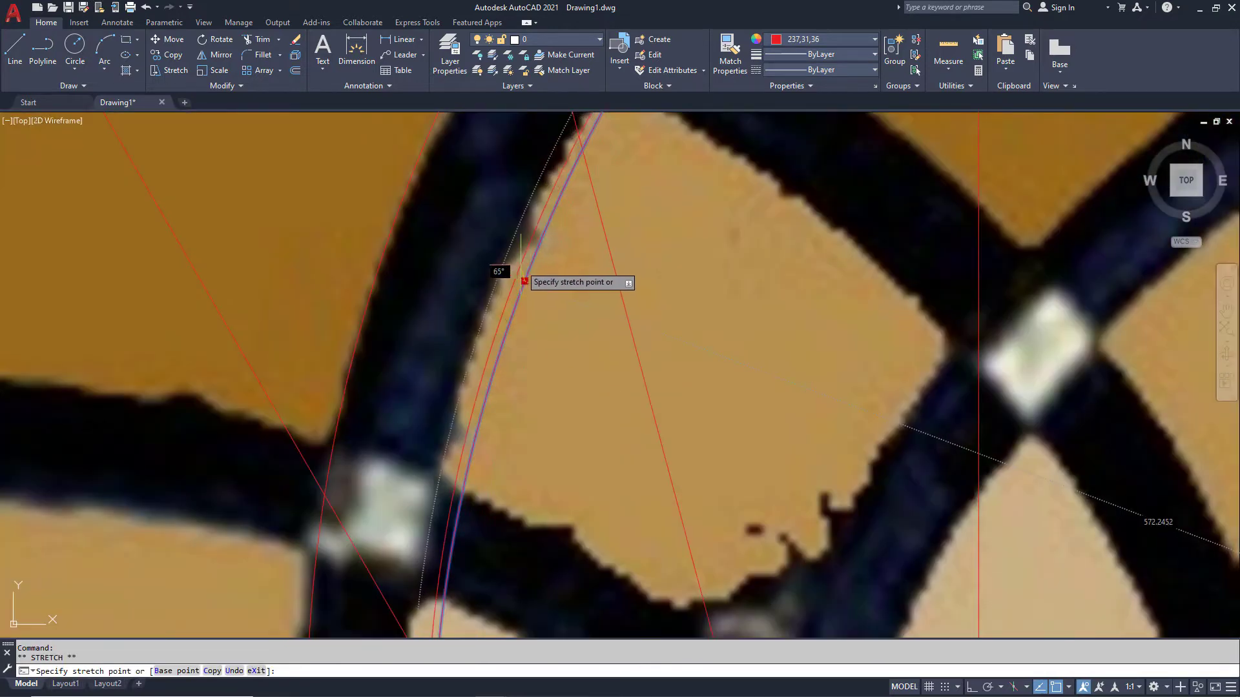
pyautogui.scroll(-2, 509, 270)
pyautogui.press('Escape')
pyautogui.scroll(-3, 516, 275)
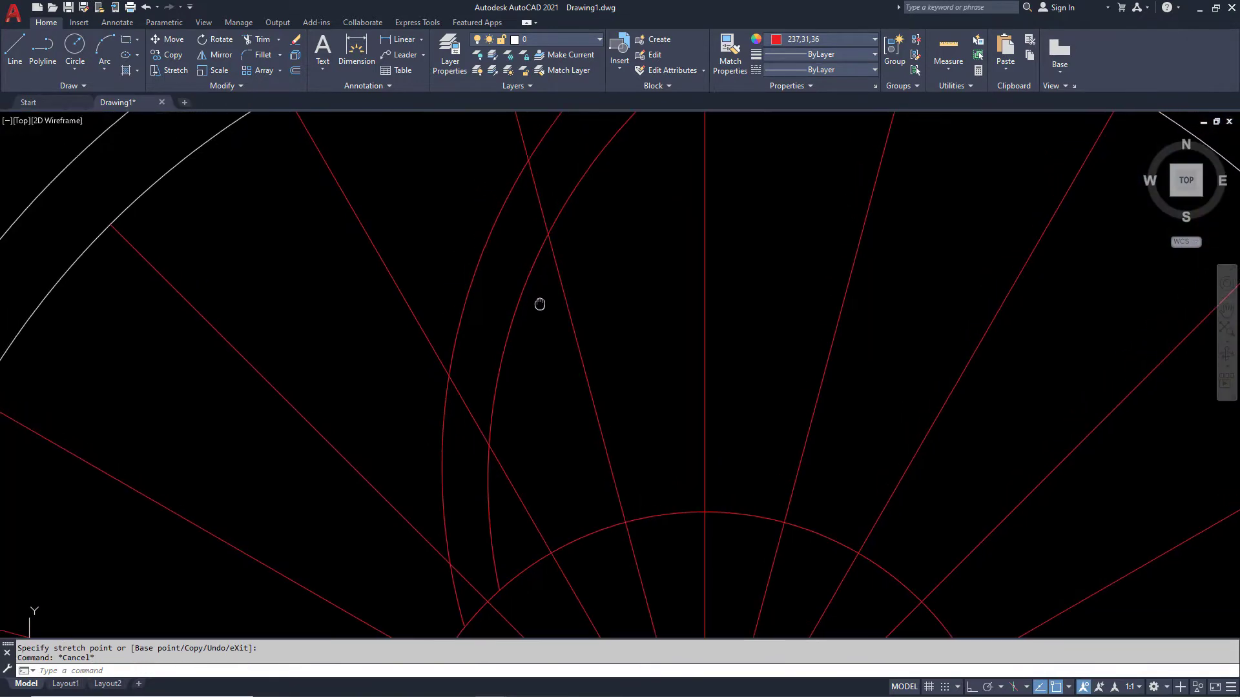
pyautogui.scroll(-2, 551, 497)
# Window-select both traced arcs of the left petal band.
pyautogui.click(666, 346)
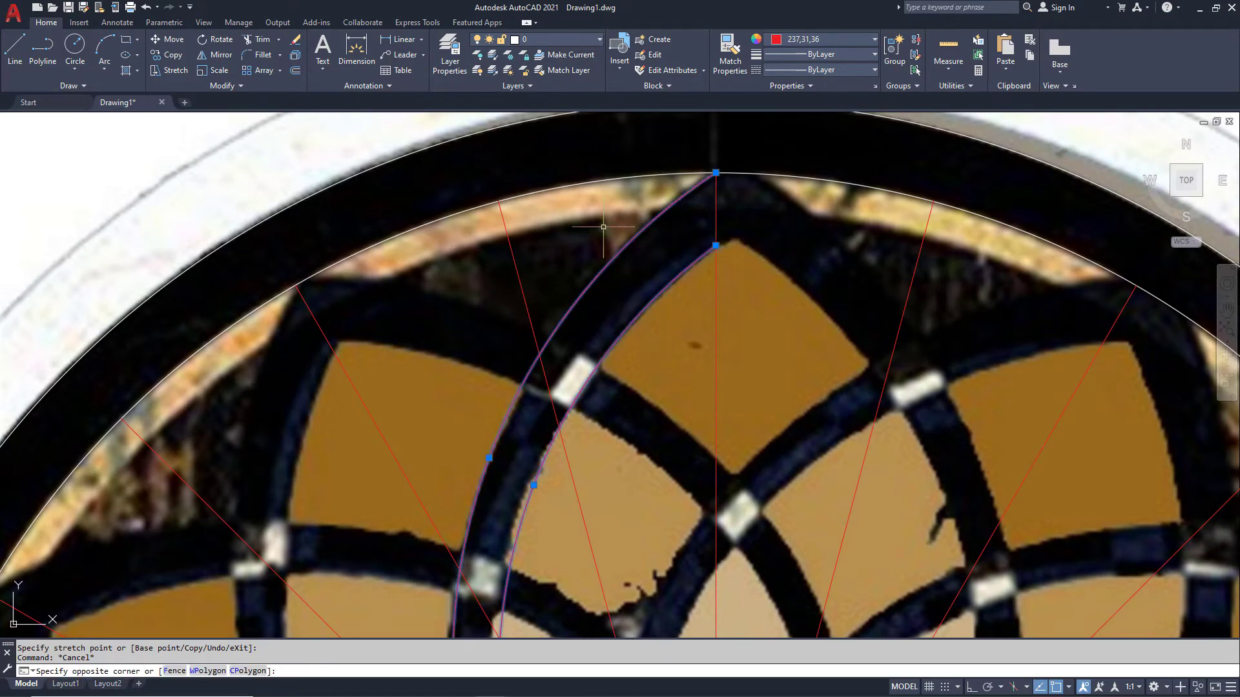
pyautogui.press('Escape')
pyautogui.scroll(-2, 538, 295)
pyautogui.scroll(-2, 538, 295)
pyautogui.scroll(3, 537, 295)
pyautogui.click(538, 295)
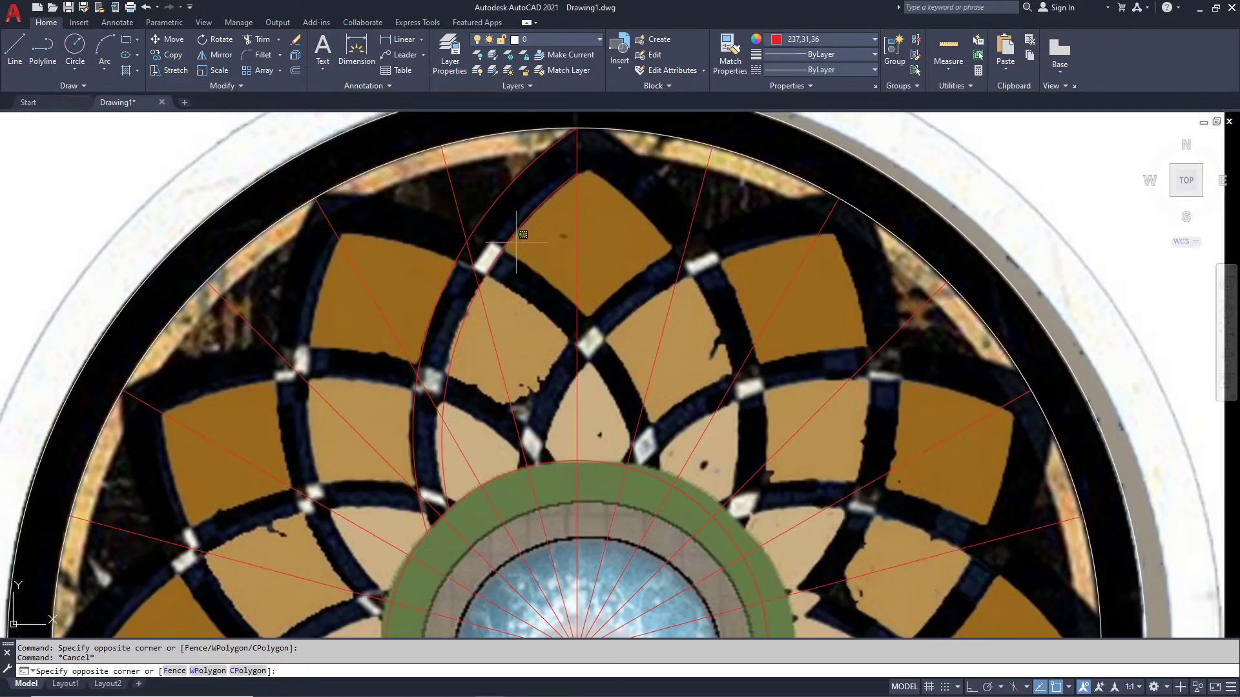
pyautogui.click(413, 490)
pyautogui.moveTo(532, 310); pyautogui.dragTo(494, 236, button='middle')
pyautogui.write('ar')
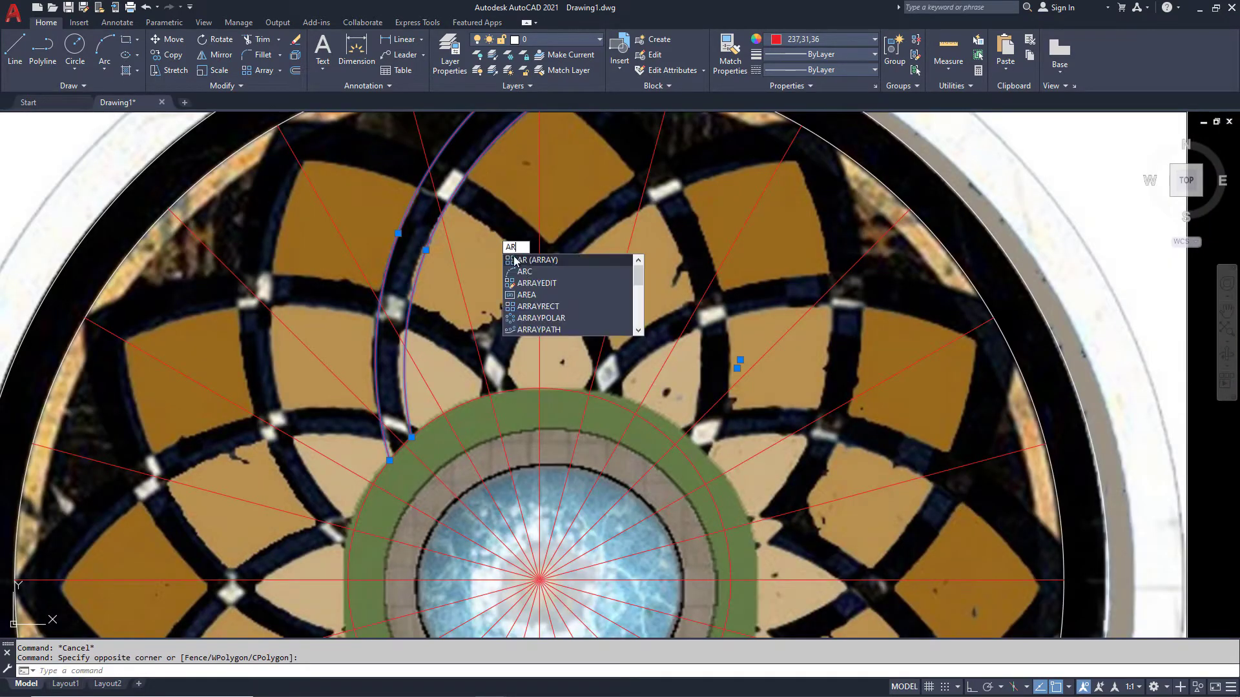
pyautogui.press('Escape')
pyautogui.scroll(-3, 526, 297)
pyautogui.scroll(3, 514, 249)
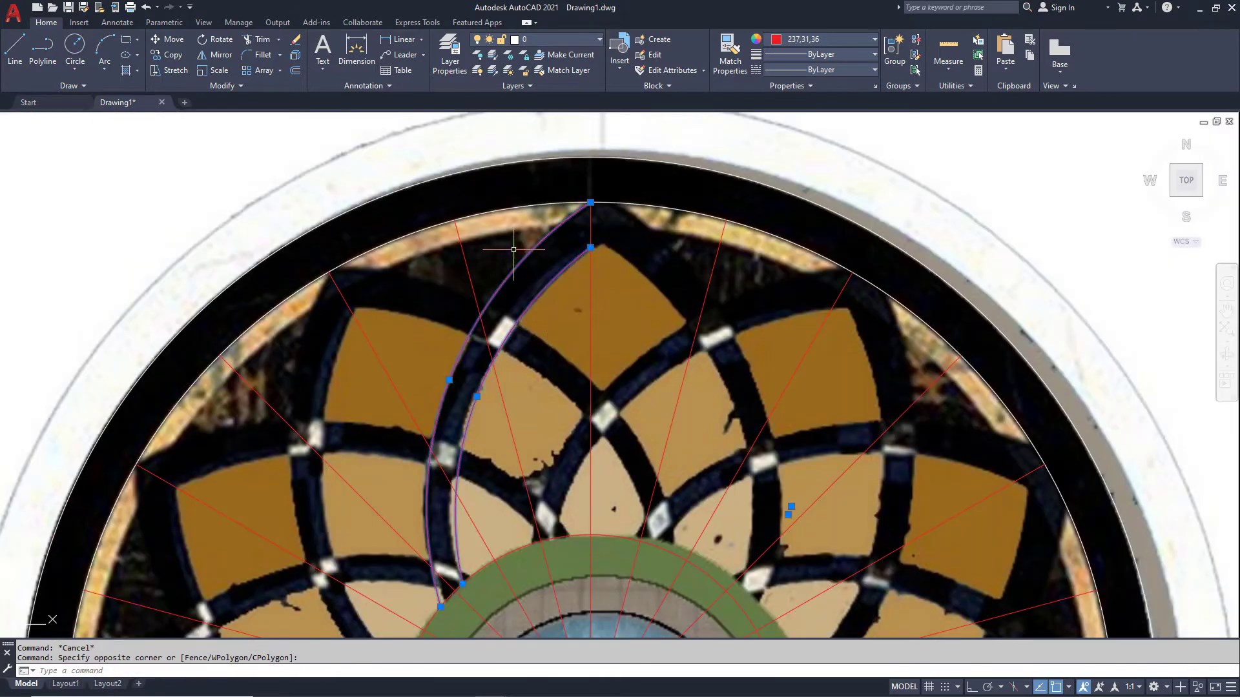
pyautogui.write('mi')
# Mirror the two arcs about the vertical centre line, keeping the originals.
pyautogui.press('Return')
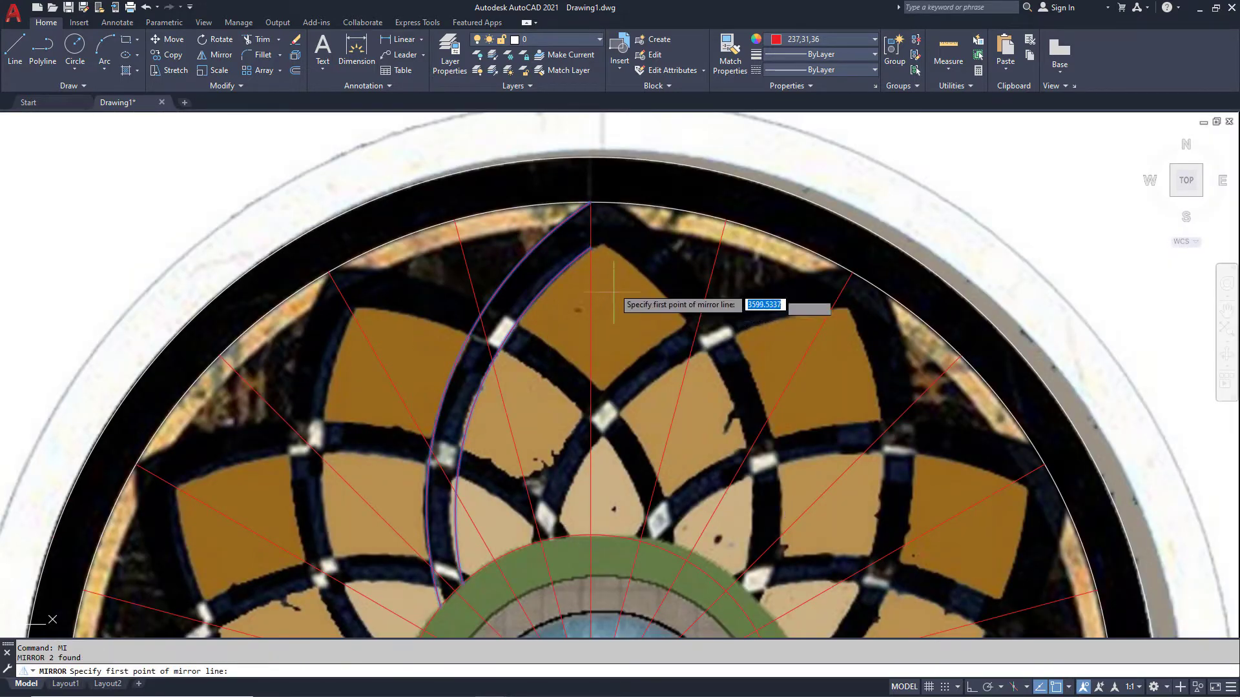
pyautogui.click(590, 248)
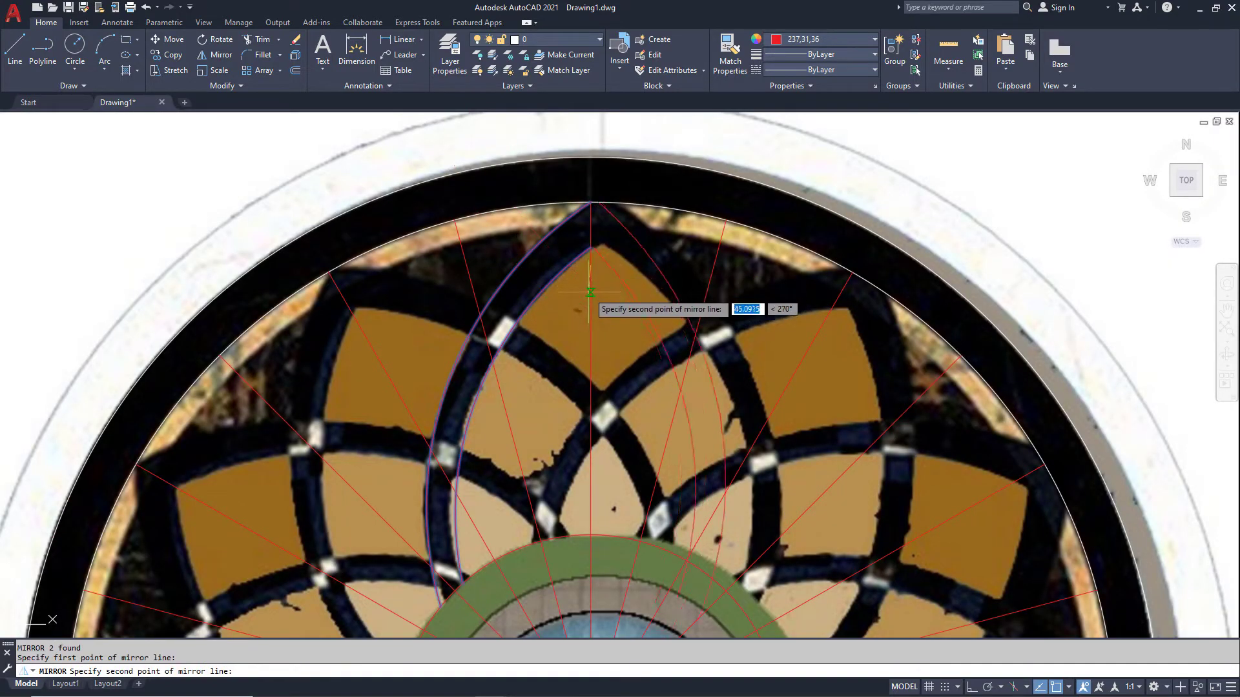
pyautogui.click(590, 289)
pyautogui.press('Return')
pyautogui.scroll(2, 600, 207)
pyautogui.scroll(4, 601, 206)
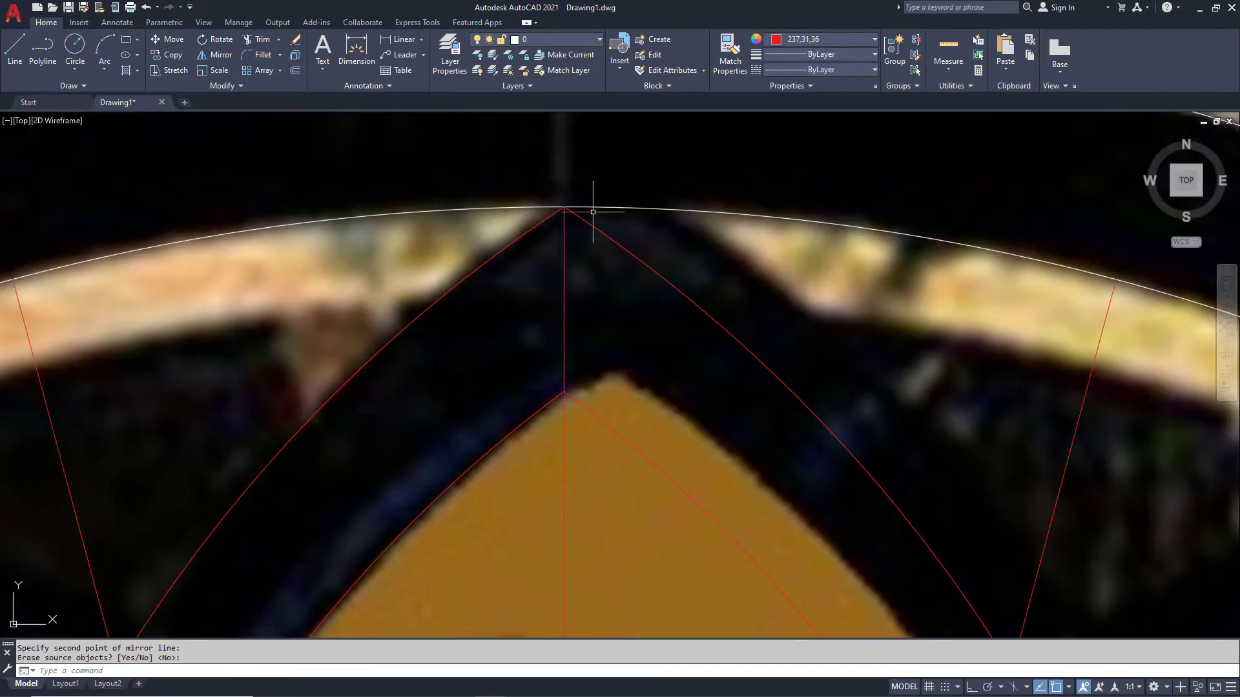
pyautogui.scroll(-3, 592, 212)
pyautogui.scroll(-3, 593, 220)
pyautogui.scroll(-2, 588, 272)
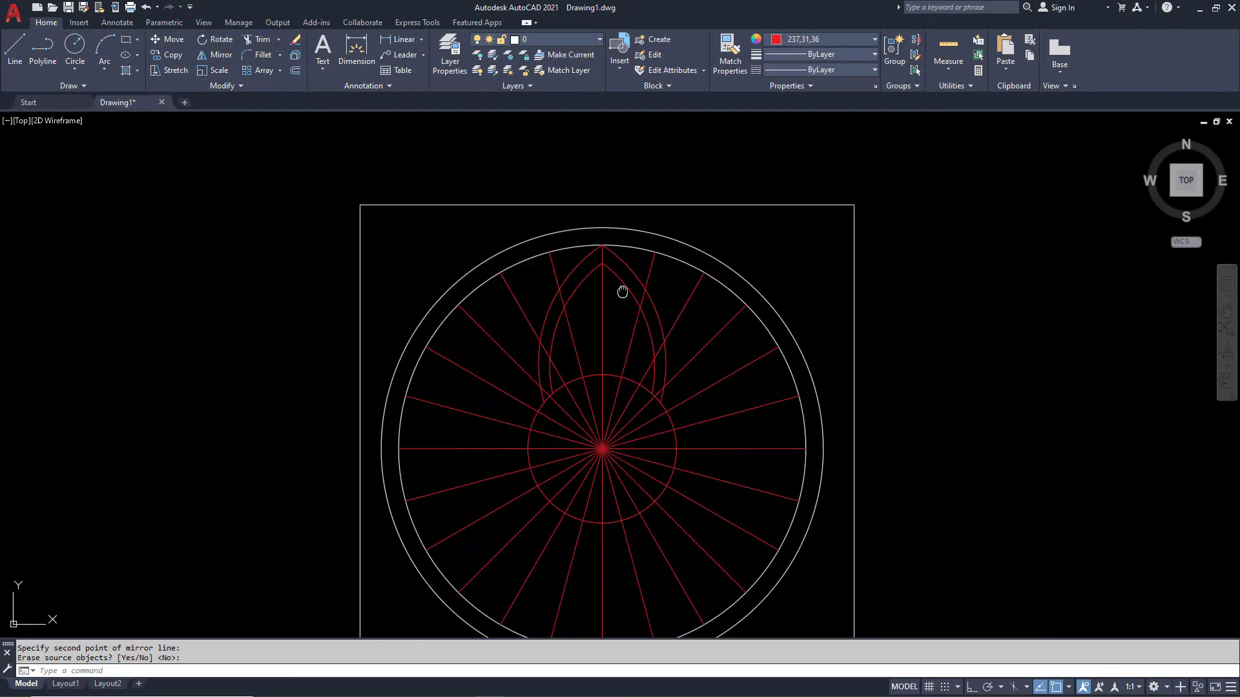
pyautogui.scroll(4, 583, 291)
# Offset the outer circle inward to add a circle just inside it.
pyautogui.click(607, 226)
pyautogui.click(590, 260)
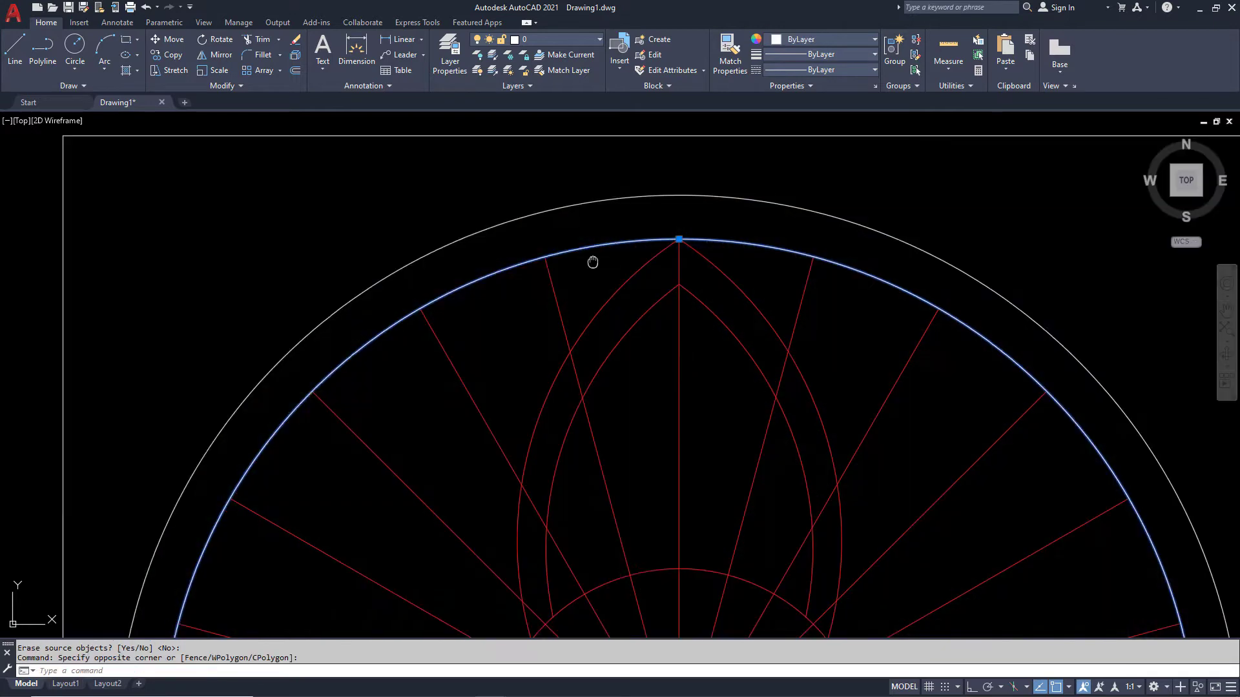
pyautogui.write('o')
pyautogui.press('Return')
pyautogui.press('Return')
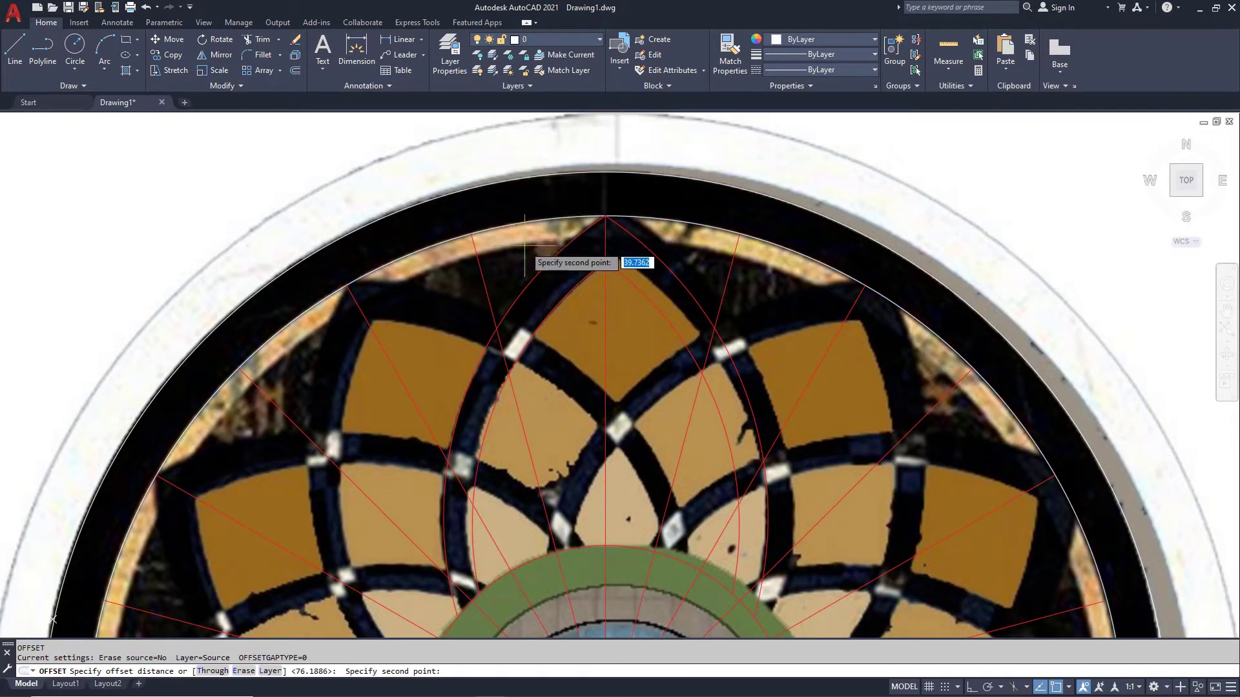
pyautogui.click(536, 220)
pyautogui.click(541, 369)
pyautogui.press('Escape')
pyautogui.moveTo(541, 369); pyautogui.dragTo(519, 285, button='middle')
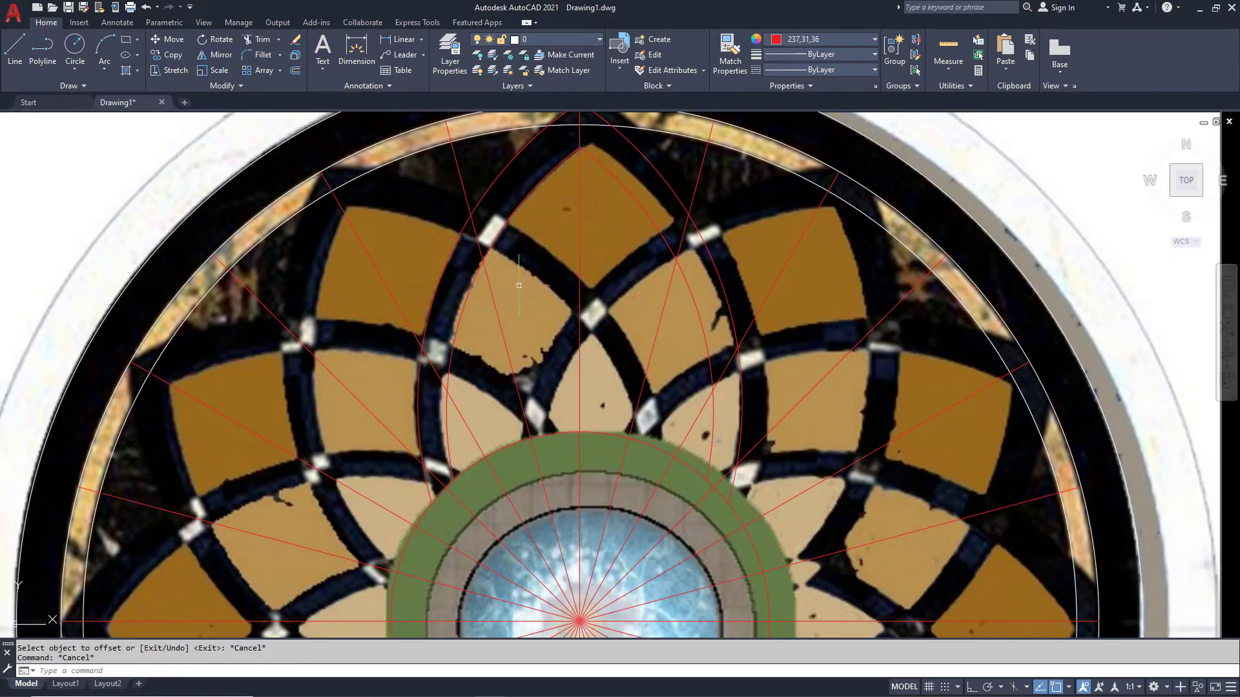
pyautogui.scroll(4, 489, 223)
# Select the four petal arcs on both sides of the centre line.
pyautogui.scroll(-4, 539, 327)
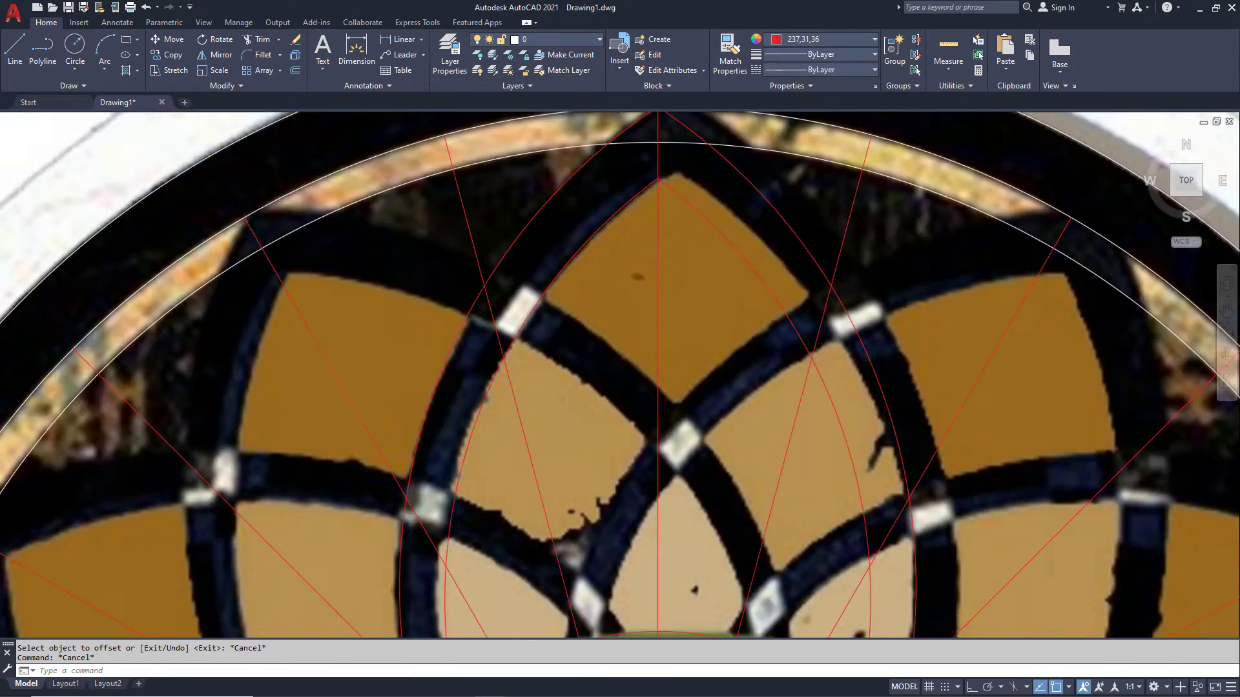
pyautogui.click(570, 301)
pyautogui.click(543, 245)
pyautogui.click(769, 316)
pyautogui.click(616, 191)
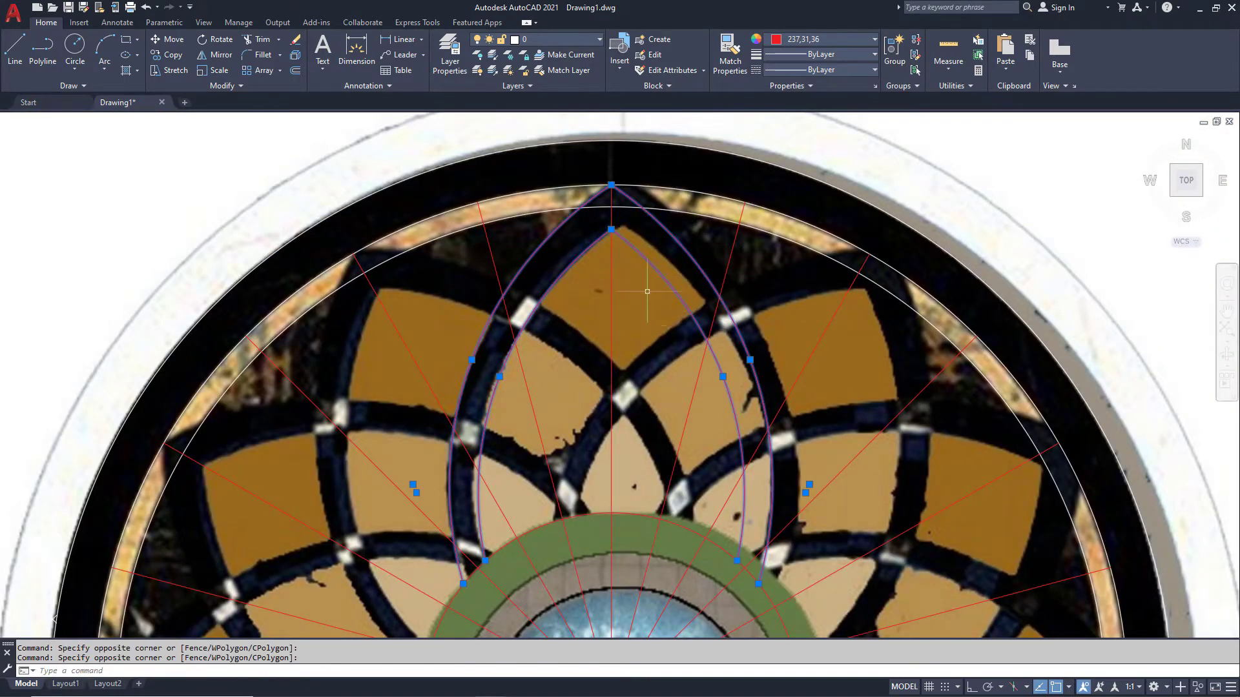
pyautogui.moveTo(633, 323); pyautogui.dragTo(608, 278, button='middle')
# Polar-array the four arcs around the rosette centre with Items set to 12.
pyautogui.write('ar')
pyautogui.press('Return')
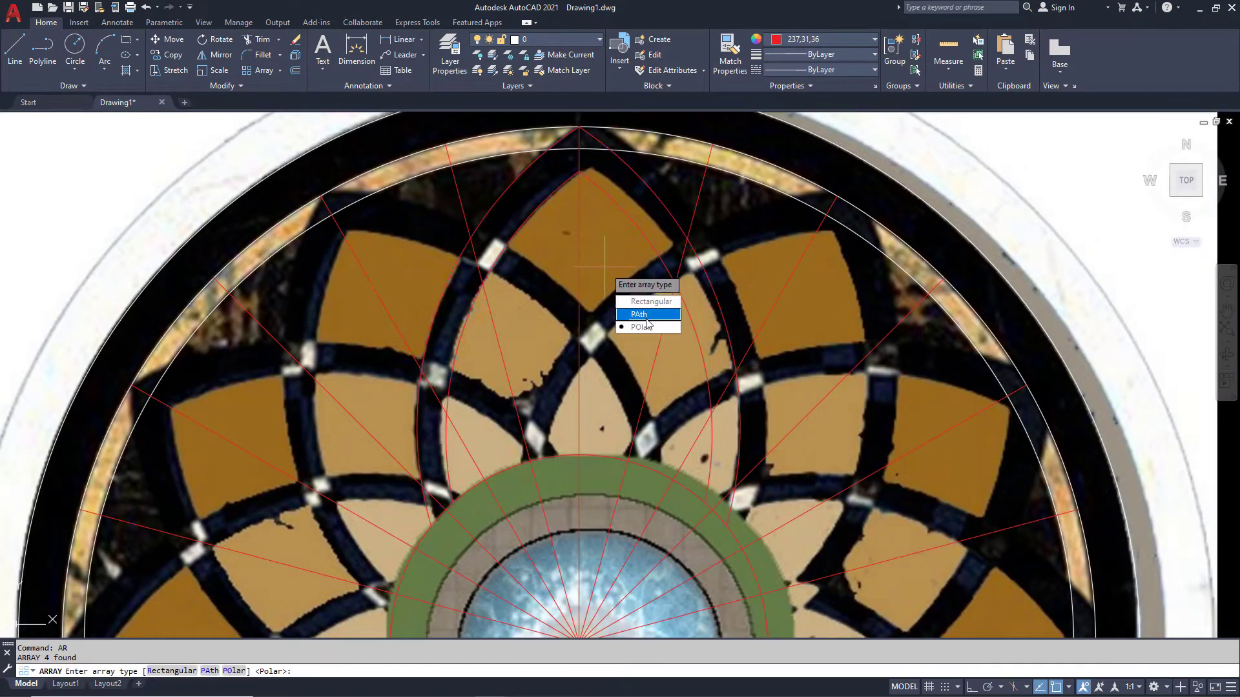
pyautogui.click(642, 326)
pyautogui.scroll(-2, 584, 223)
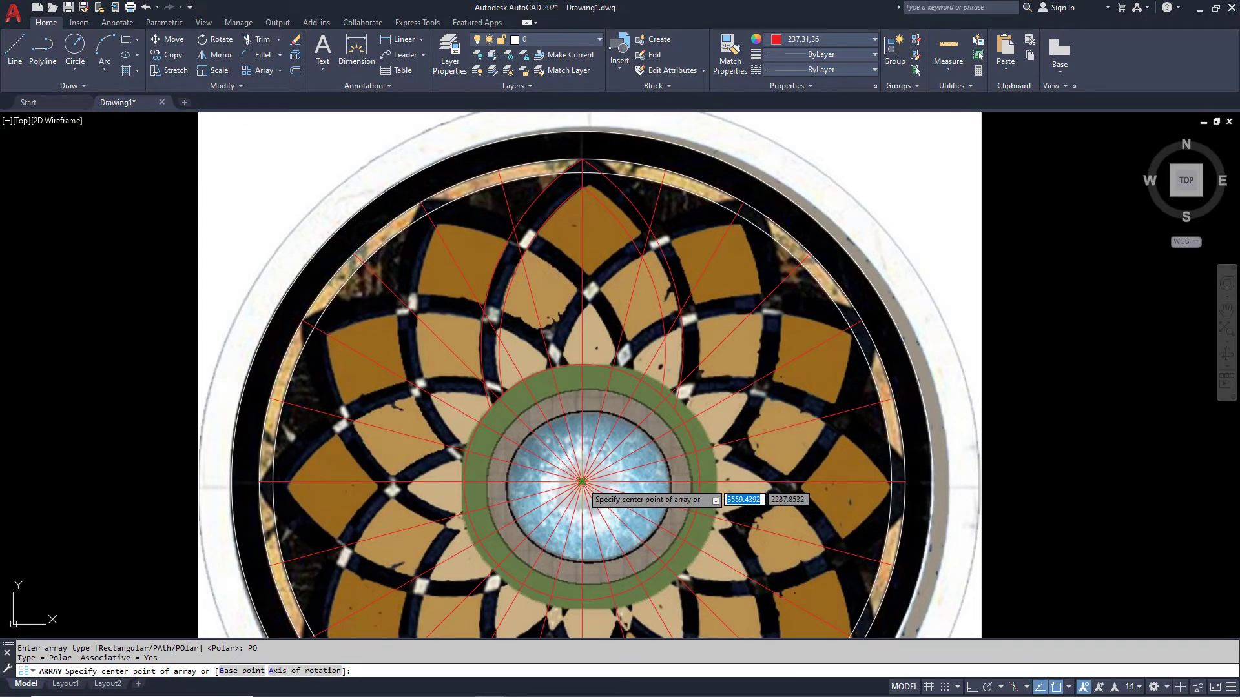
pyautogui.click(582, 481)
pyautogui.press('Escape')
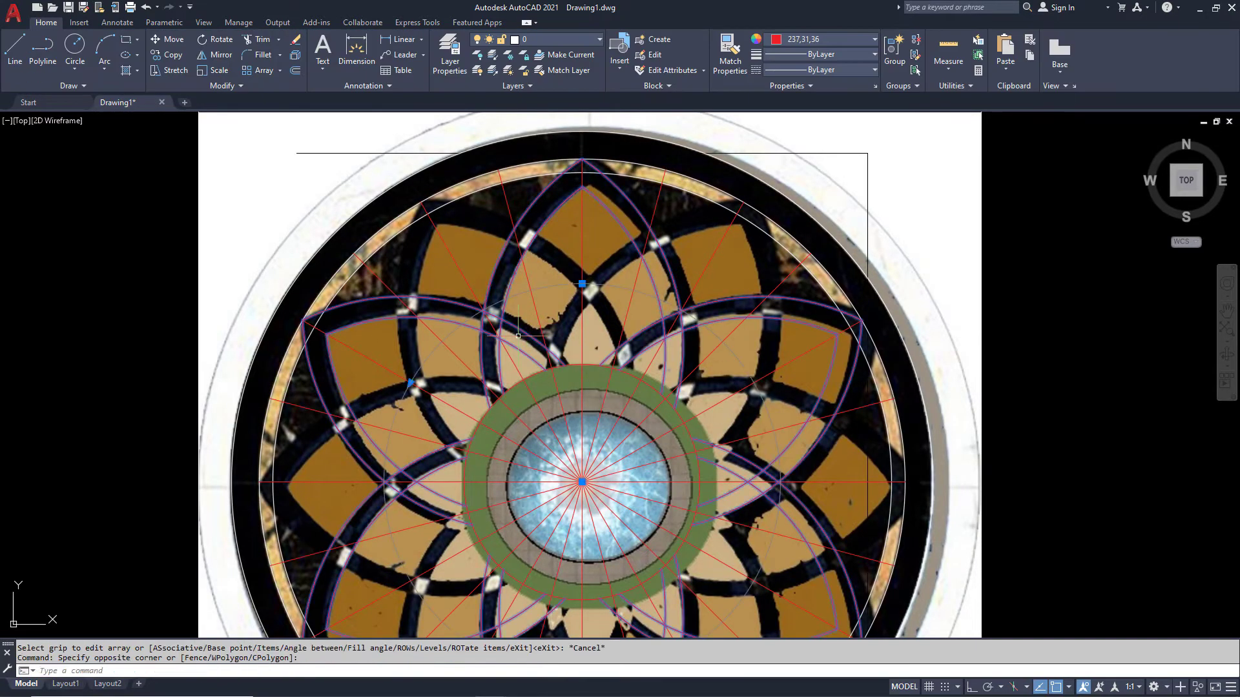
pyautogui.click(518, 335)
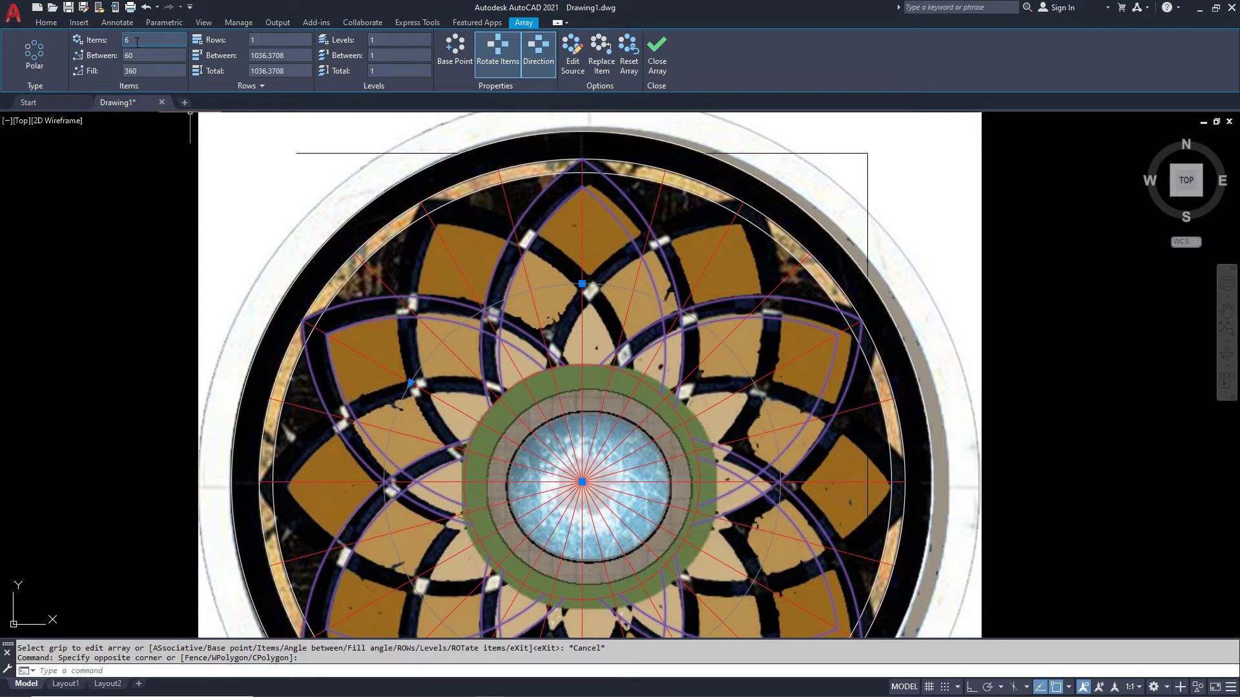
pyautogui.write('12')
pyautogui.press('Return')
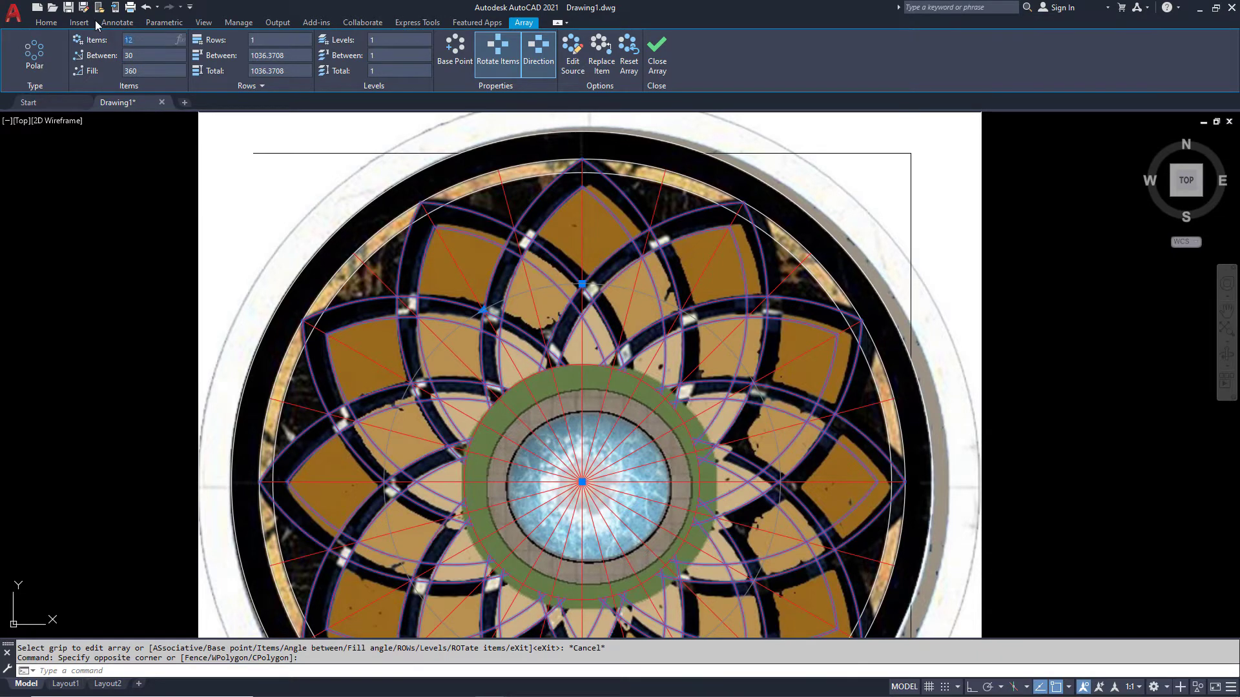
pyautogui.press('Escape')
pyautogui.press('Escape')
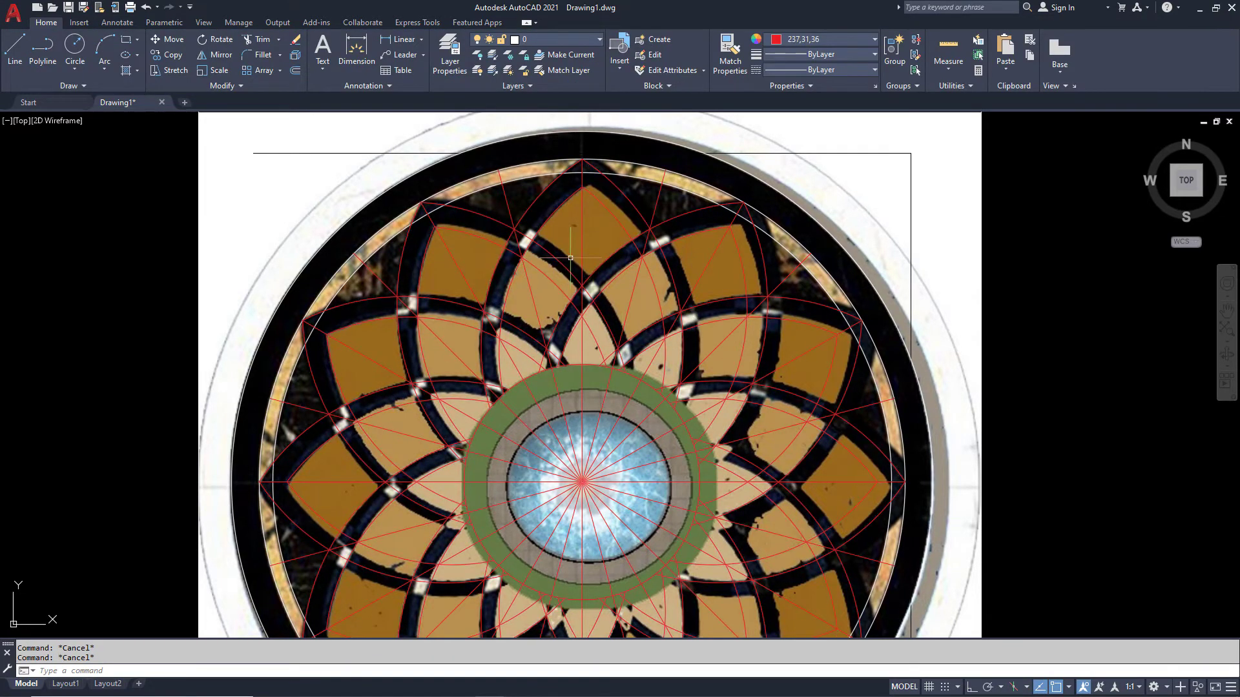
# Select the 12-item petal polar array and choose Edit Source.
pyautogui.scroll(4, 540, 182)
pyautogui.scroll(2, 523, 278)
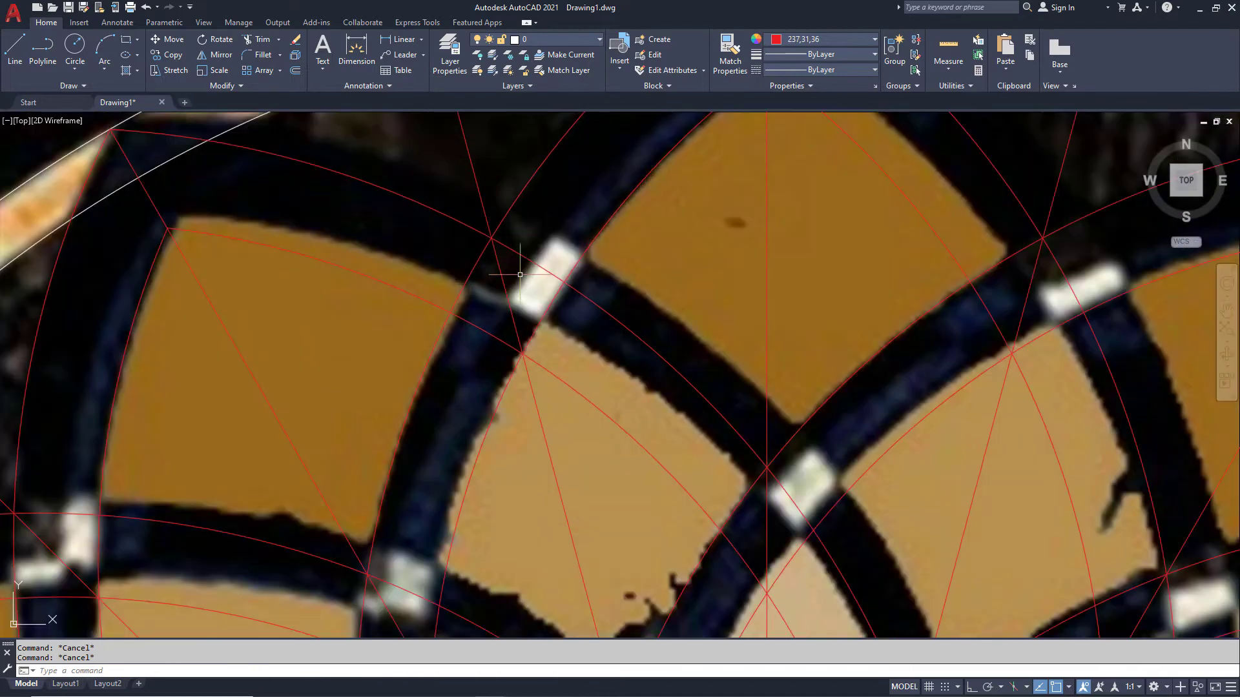
pyautogui.click(532, 262)
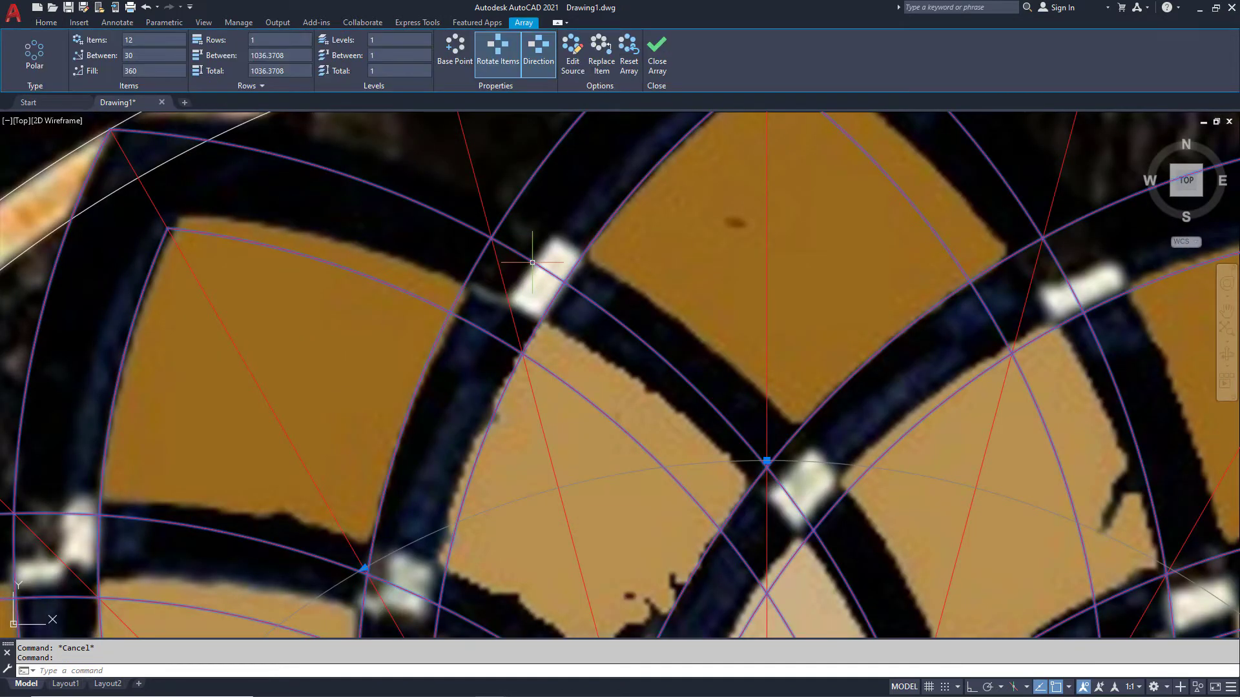
pyautogui.scroll(-2, 533, 265)
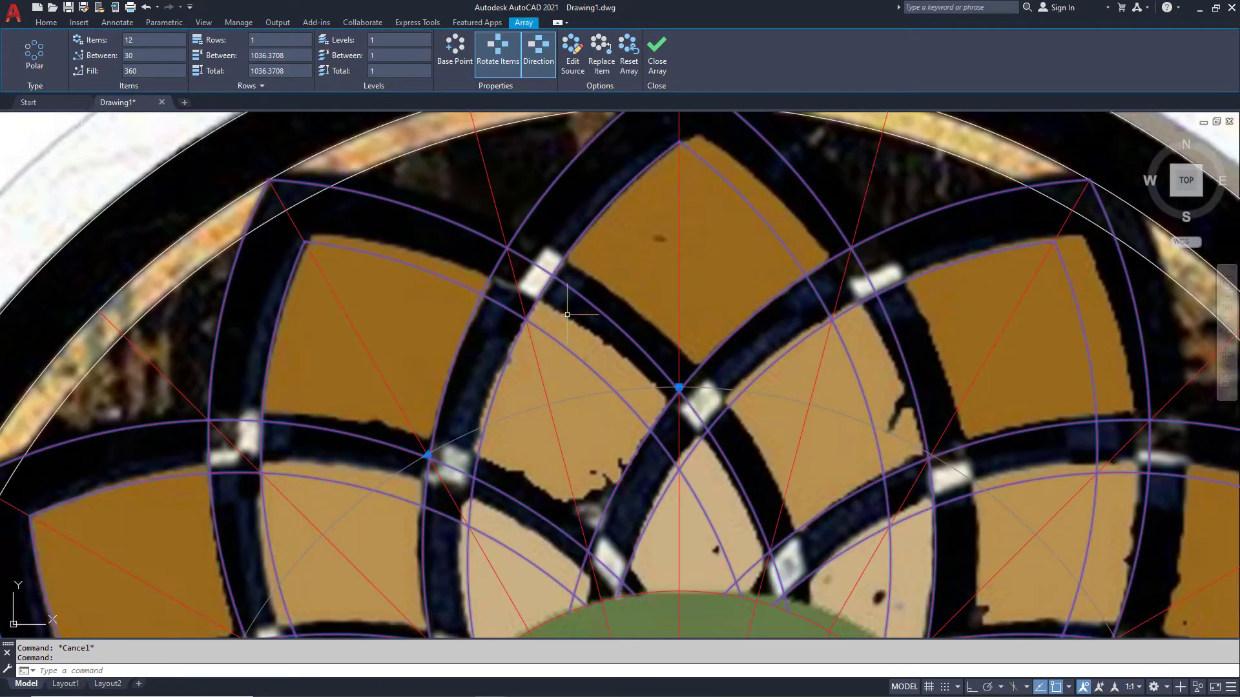
pyautogui.scroll(-2, 553, 302)
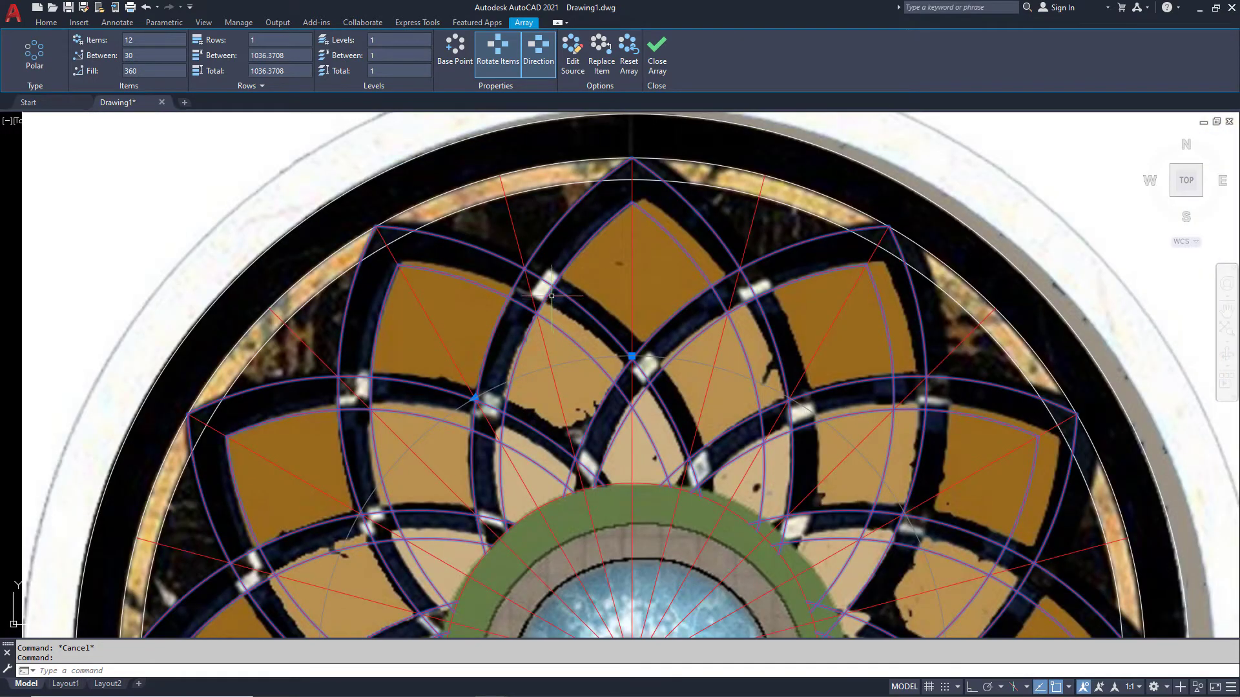
pyautogui.click(571, 64)
# Enter array editing on one petal and zoom in on the white tile gap in the band.
pyautogui.click(544, 277)
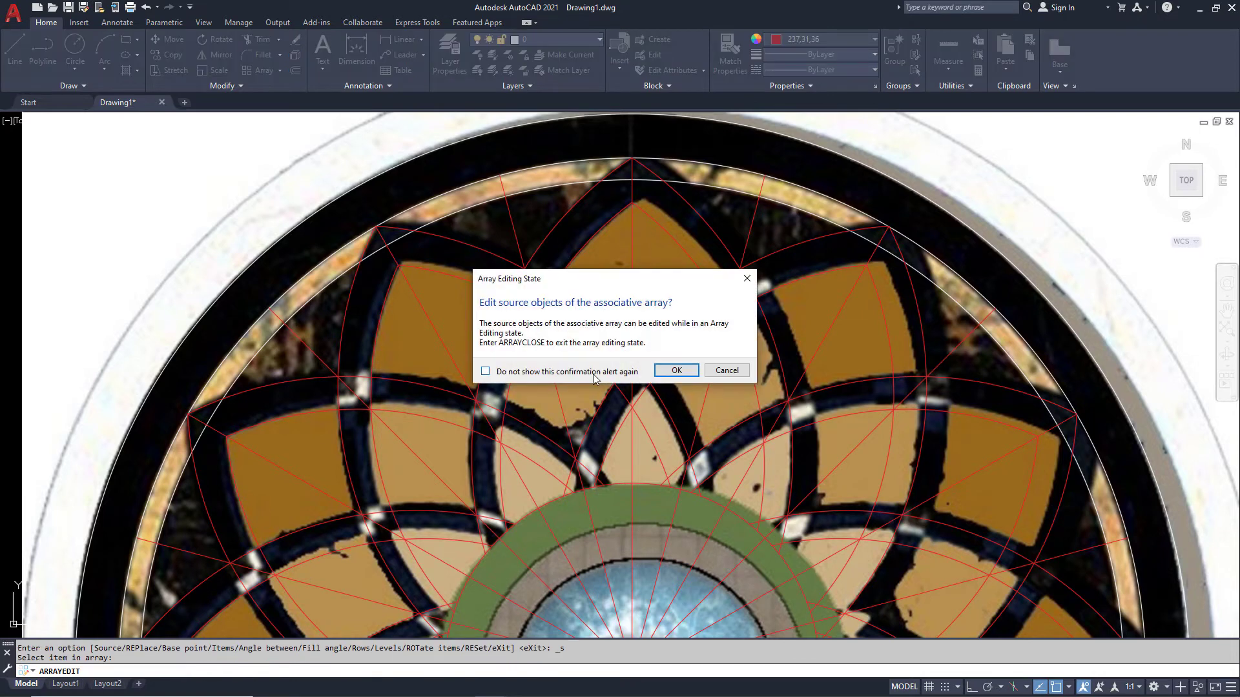
pyautogui.click(675, 370)
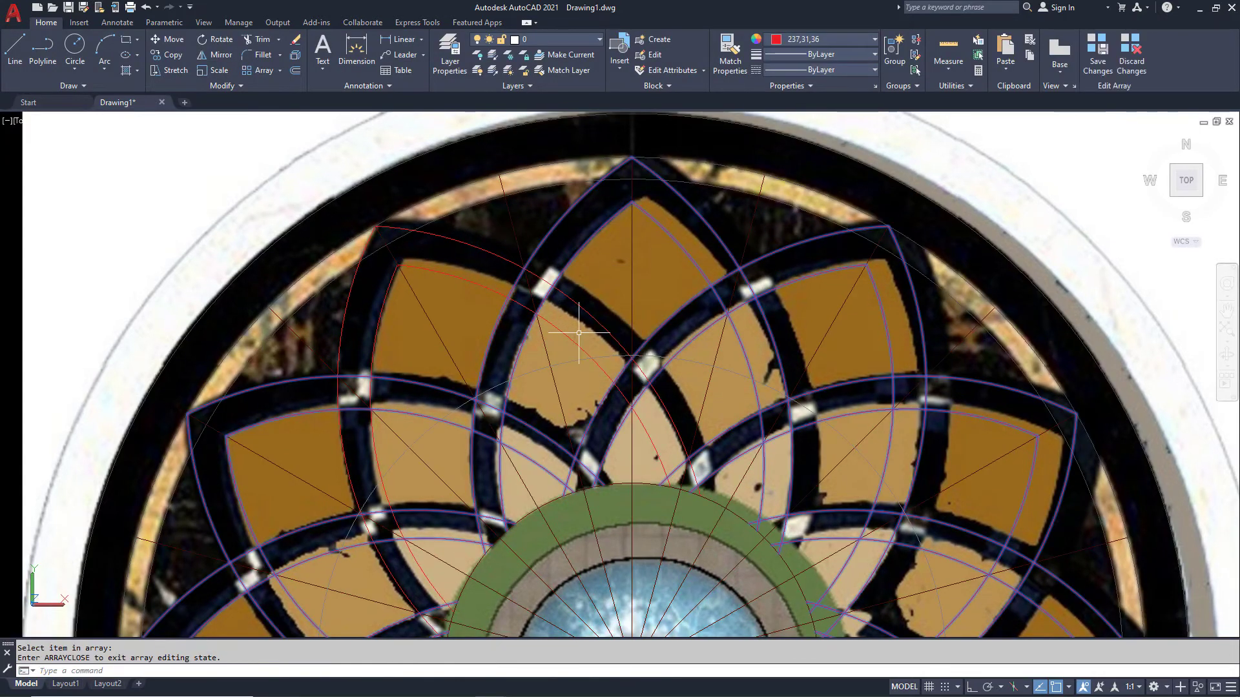
pyautogui.scroll(2, 535, 293)
pyautogui.scroll(2, 535, 293)
pyautogui.press('Escape')
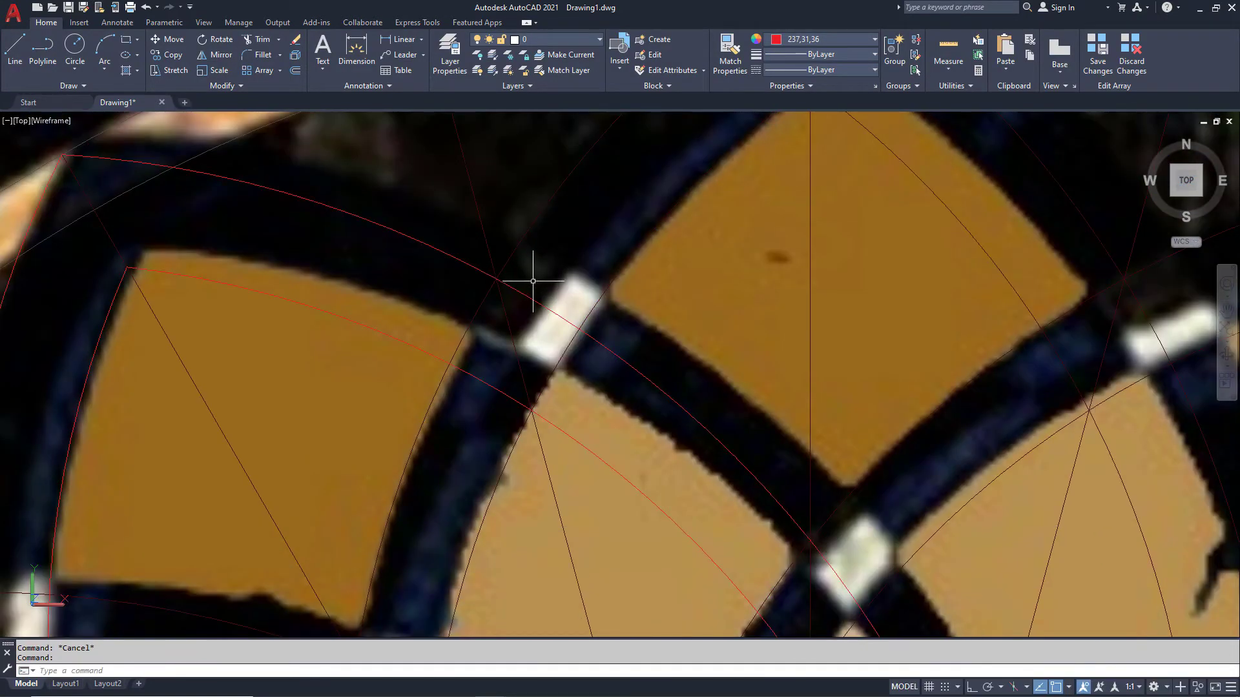
pyautogui.moveTo(535, 268)
pyautogui.mouseDown(button='middle')
pyautogui.moveTo(510, 298)
pyautogui.moveTo(543, 323)
pyautogui.moveTo(598, 311)
pyautogui.mouseUp(button='middle')
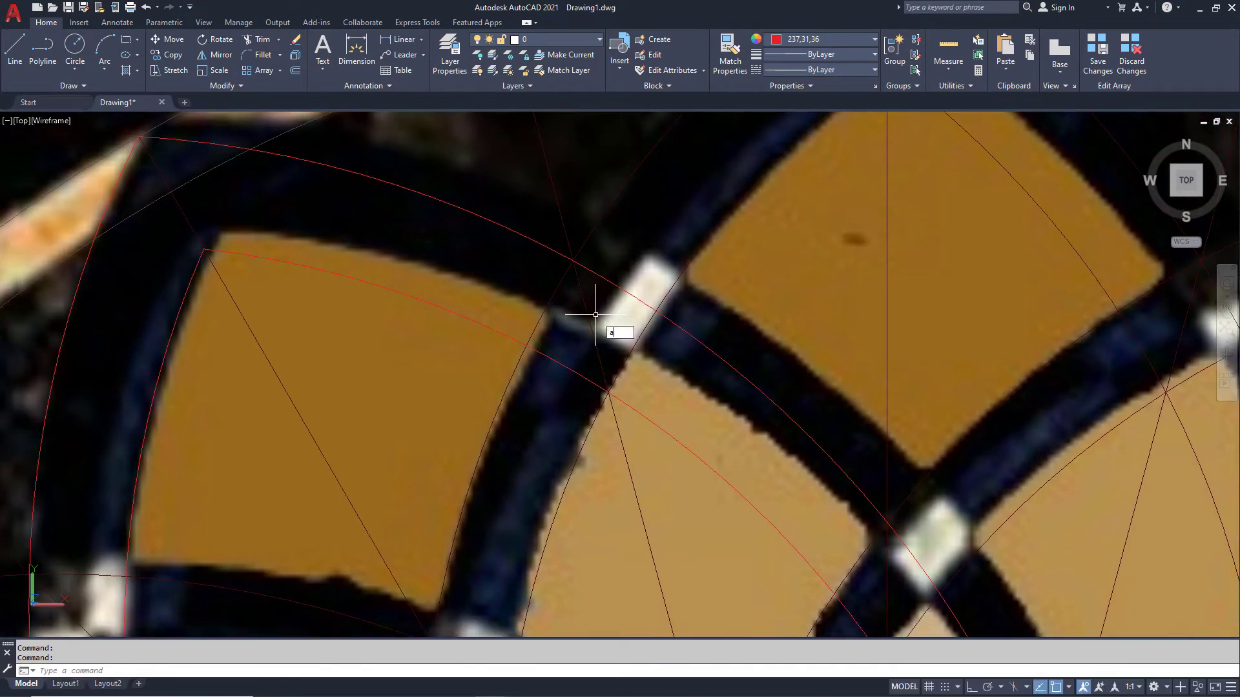
pyautogui.click(636, 351)
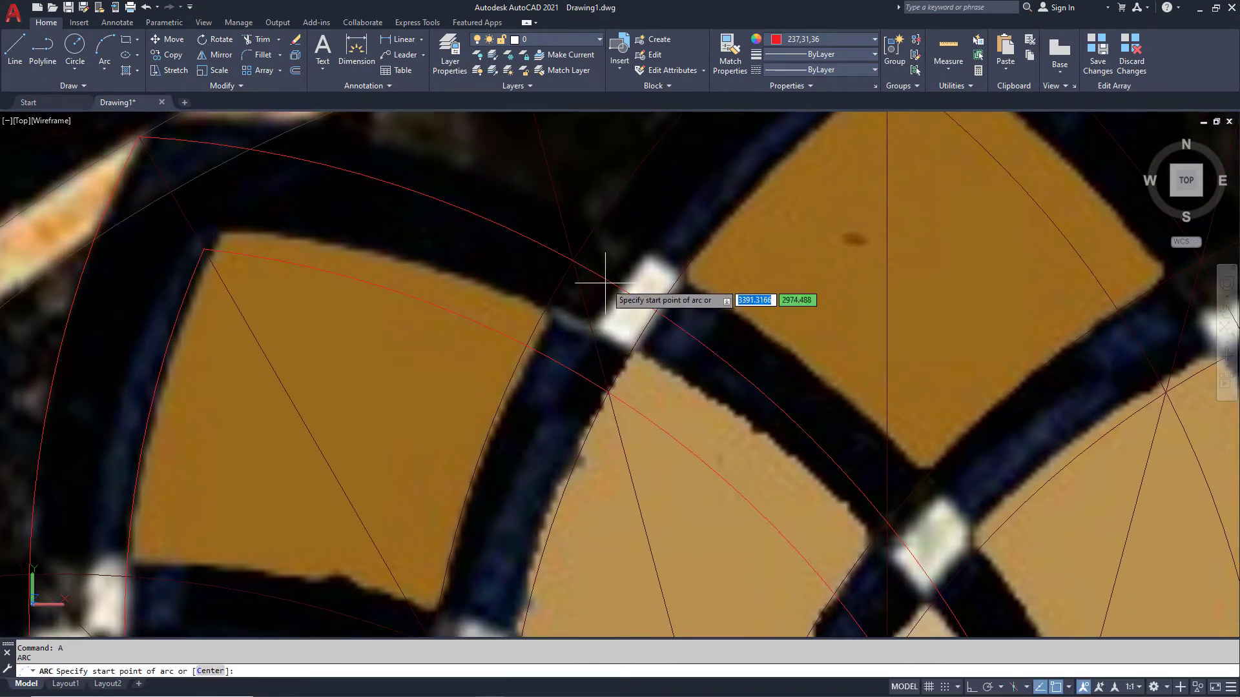
# Draw a three-point arc along the band between the white tile's edges.
pyautogui.click(574, 259)
pyautogui.click(617, 286)
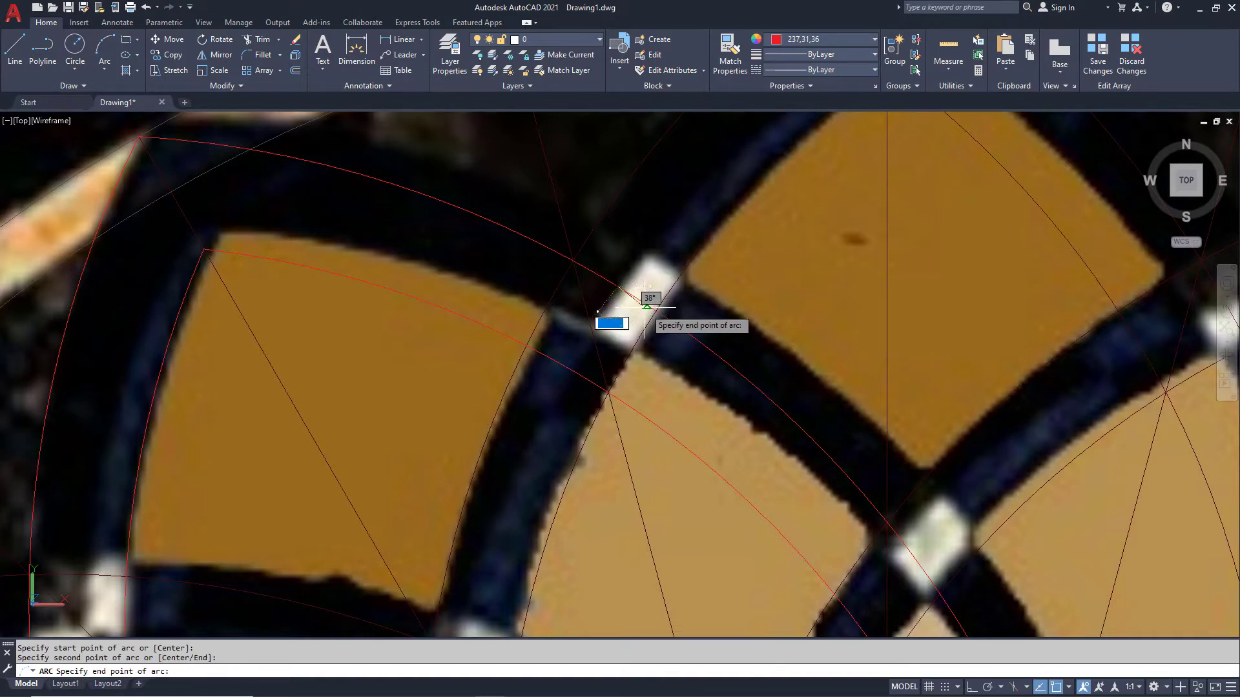
pyautogui.click(655, 312)
pyautogui.press('Return')
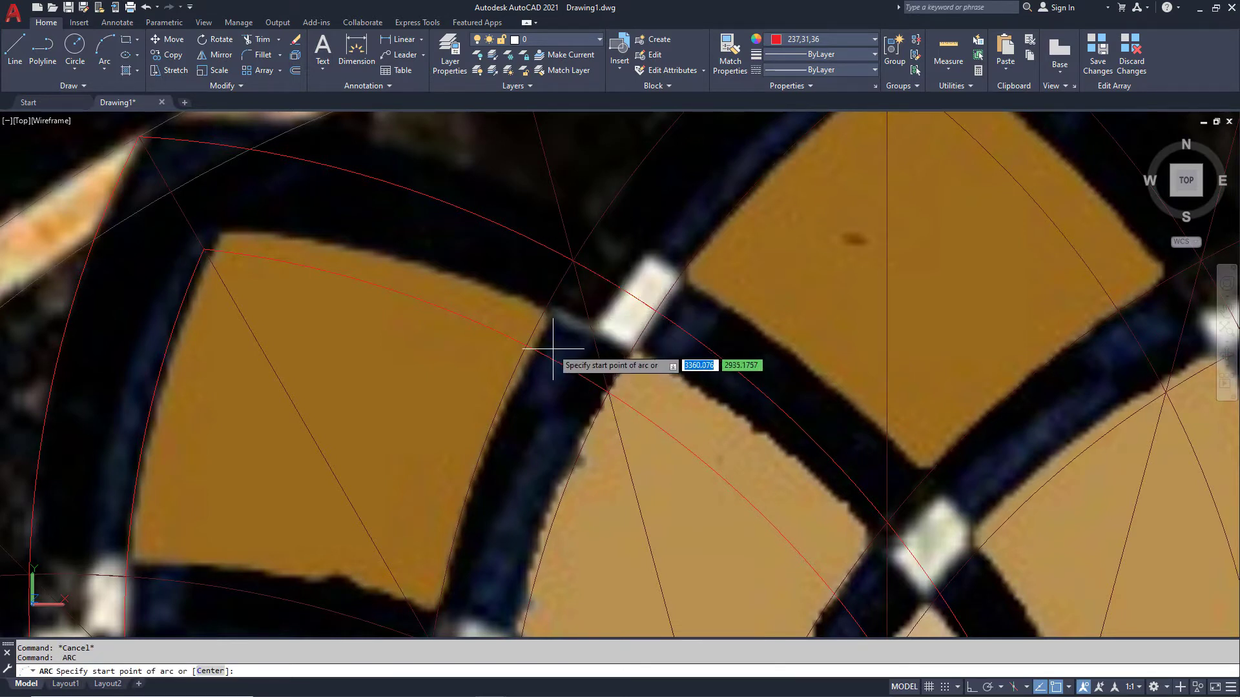
pyautogui.click(526, 344)
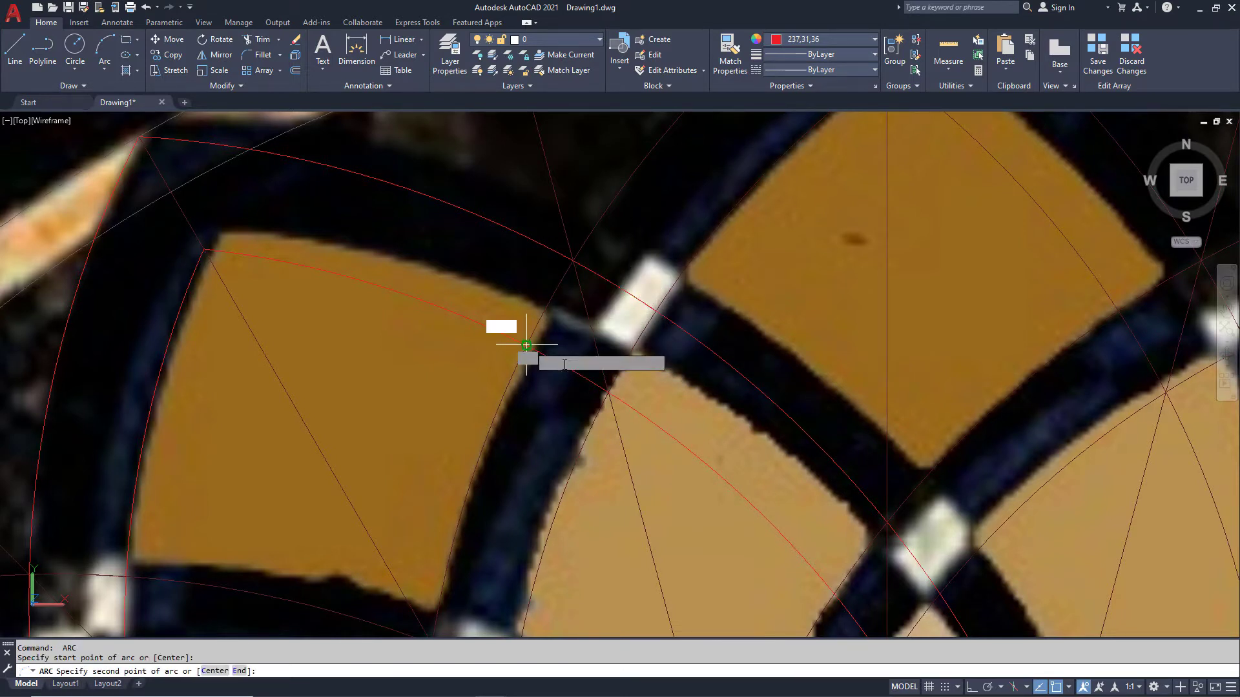
pyautogui.click(571, 370)
pyautogui.press('Escape')
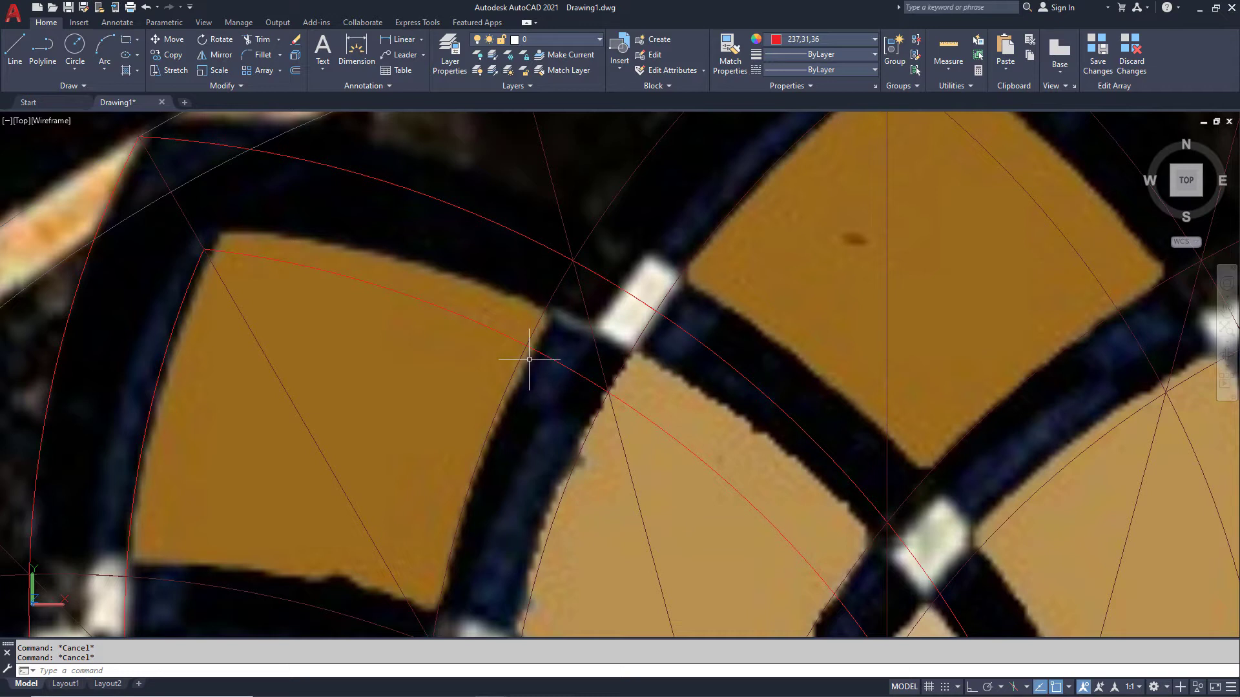
pyautogui.moveTo(567, 345); pyautogui.dragTo(562, 361, button='middle')
# Draw two lines from the band edge to the tile corners.
pyautogui.write('l')
pyautogui.press('Return')
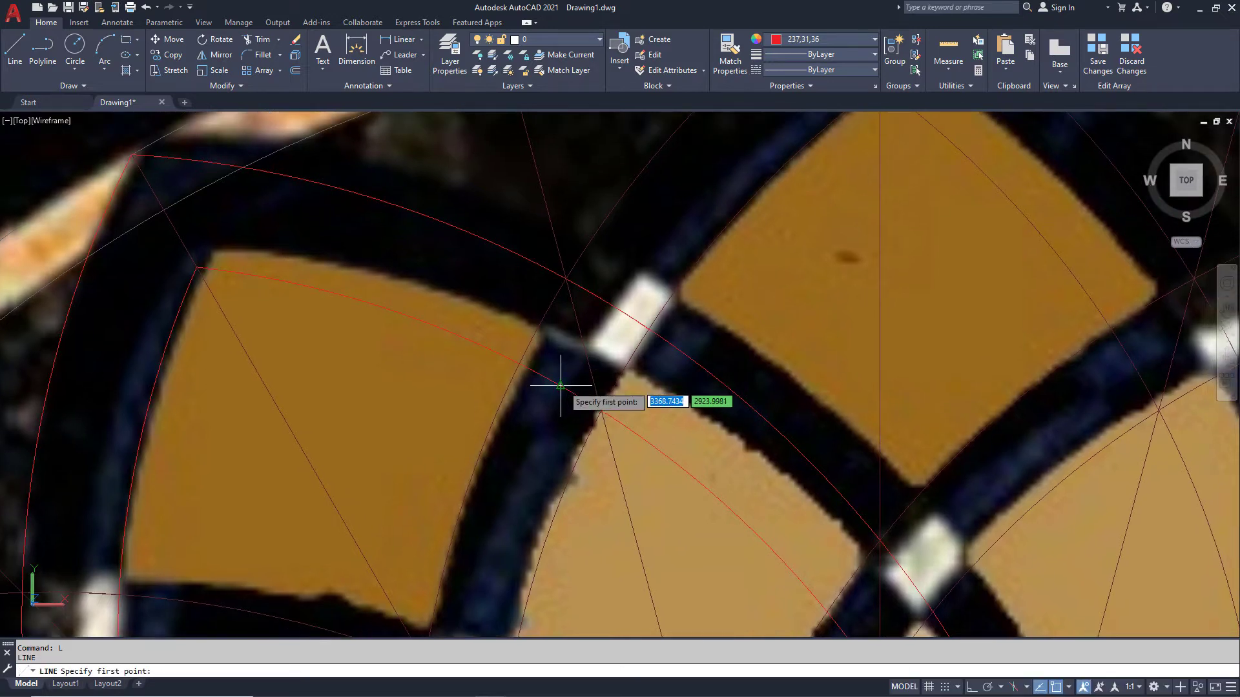
pyautogui.click(560, 386)
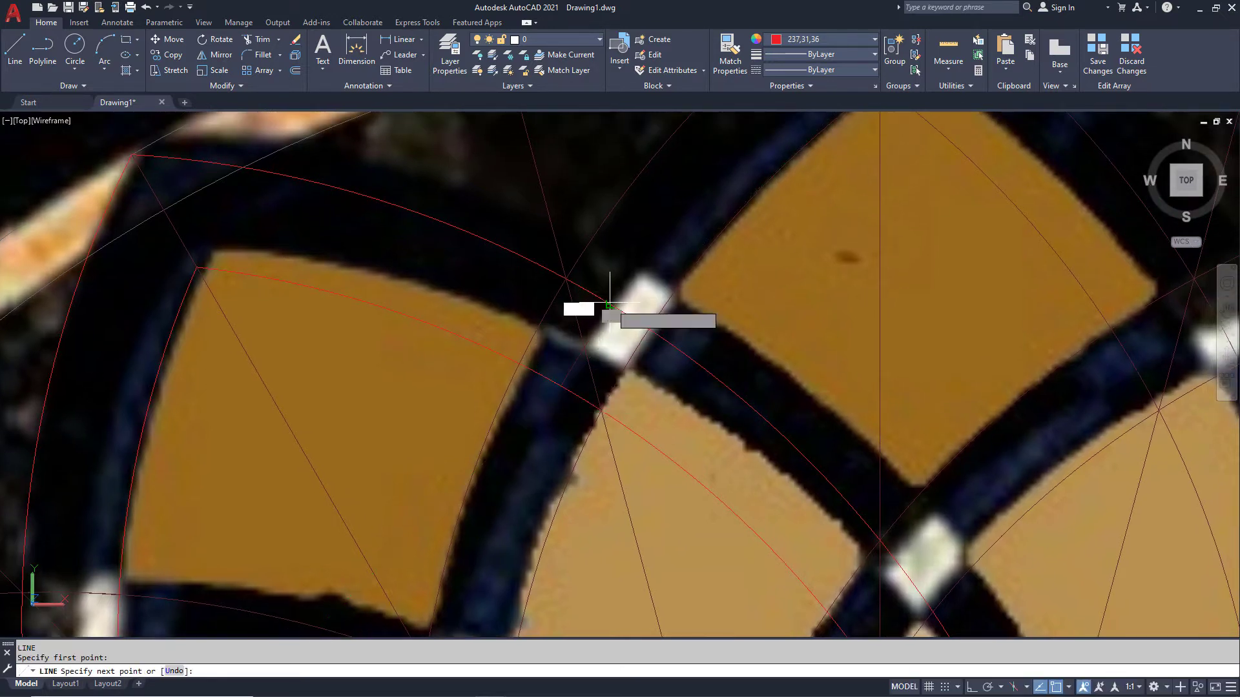
pyautogui.click(622, 308)
pyautogui.press('Escape')
pyautogui.press('Return')
pyautogui.press('Escape')
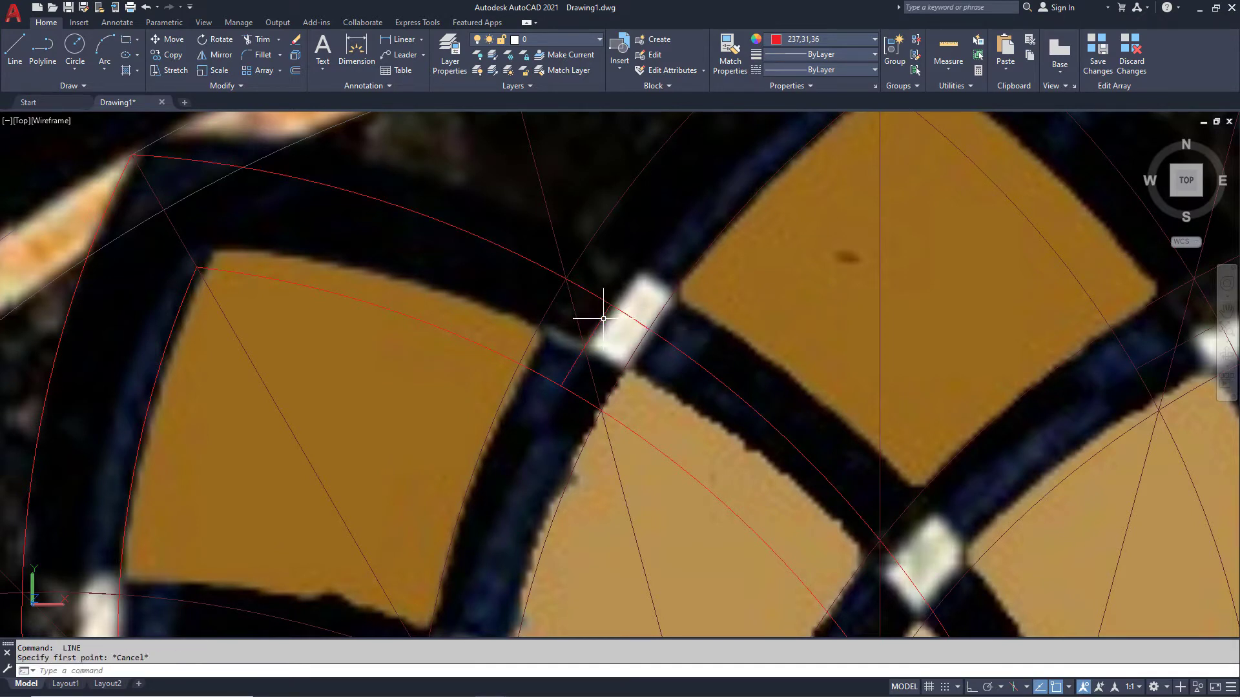
pyautogui.write('El')
pyautogui.press('Return')
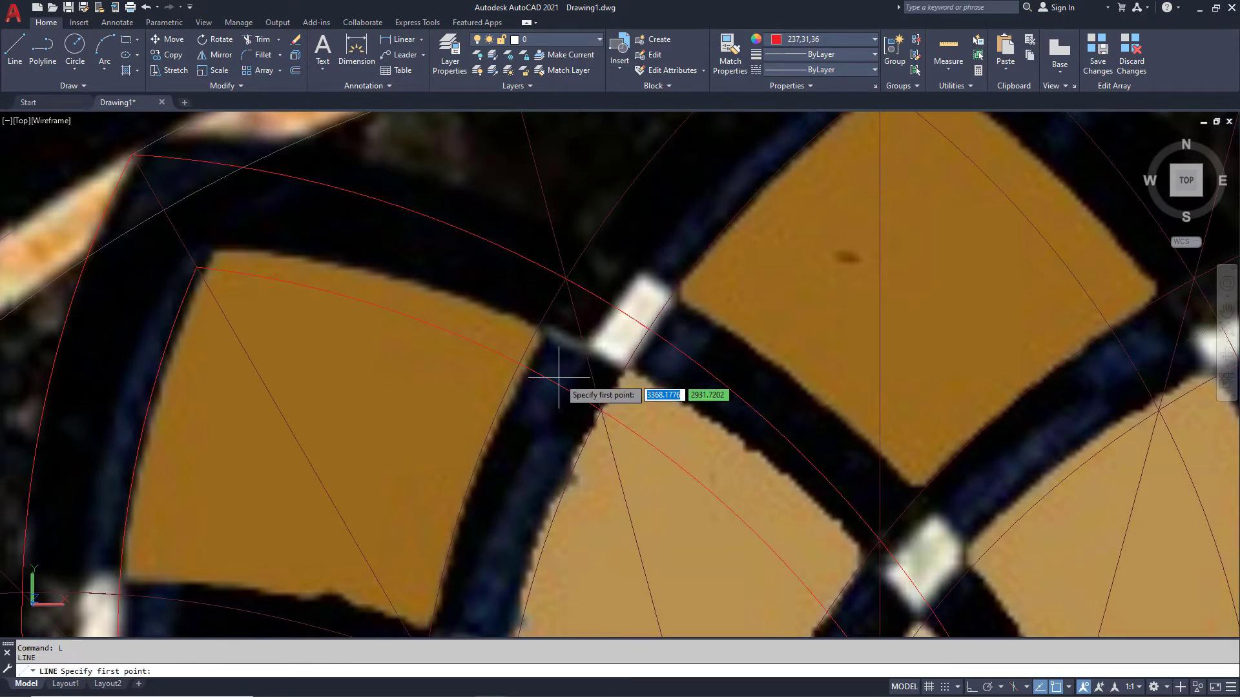
pyautogui.click(562, 386)
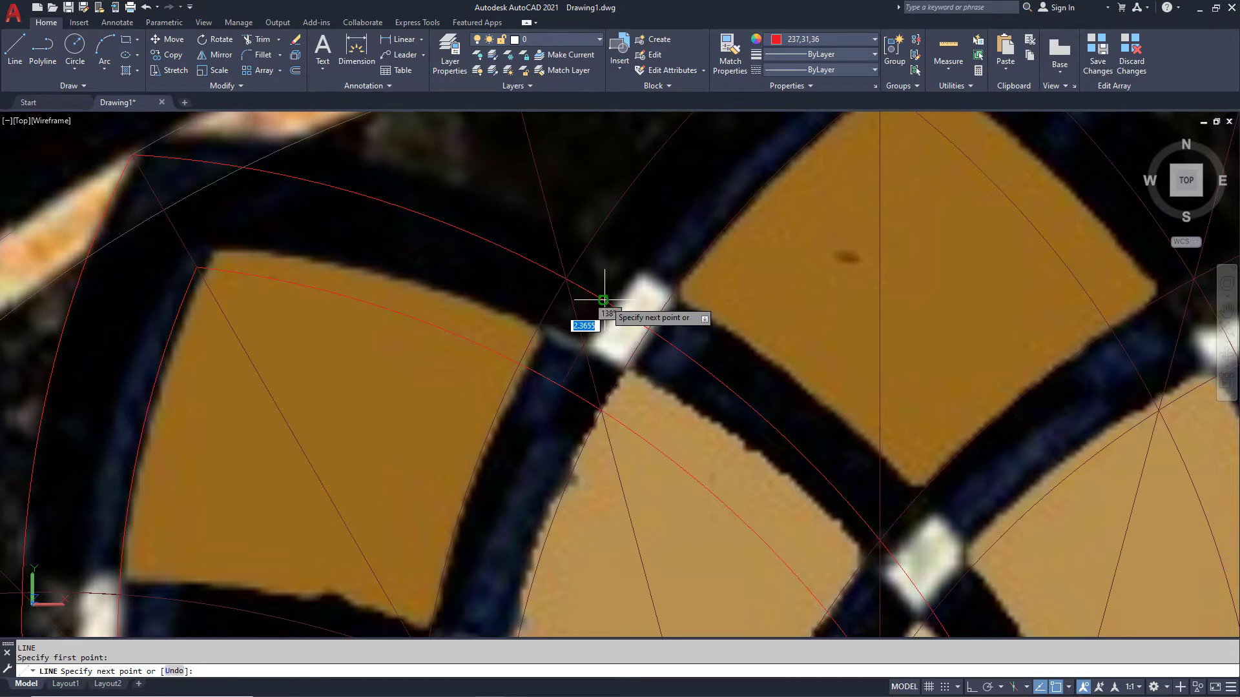
pyautogui.click(603, 301)
pyautogui.press('Escape')
# Erase the unneeded upper arc and the stray linework pieces around the tile gap.
pyautogui.write('e')
pyautogui.press('Return')
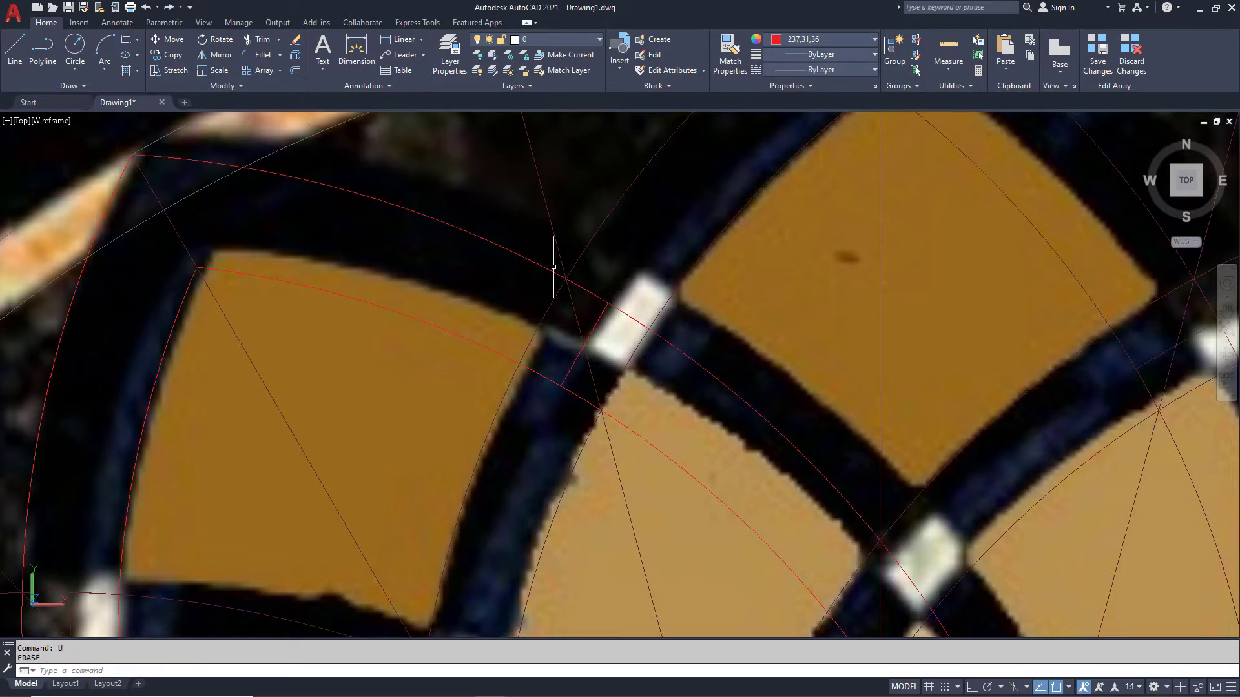
pyautogui.click(531, 236)
pyautogui.click(698, 338)
pyautogui.write('e')
pyautogui.press('Return')
pyautogui.click(492, 319)
pyautogui.click(603, 441)
pyautogui.write('e')
pyautogui.press('Return')
# Save the source-petal edits back to all 12 petals of the array.
pyautogui.scroll(-5, 644, 329)
pyautogui.scroll(2, 654, 332)
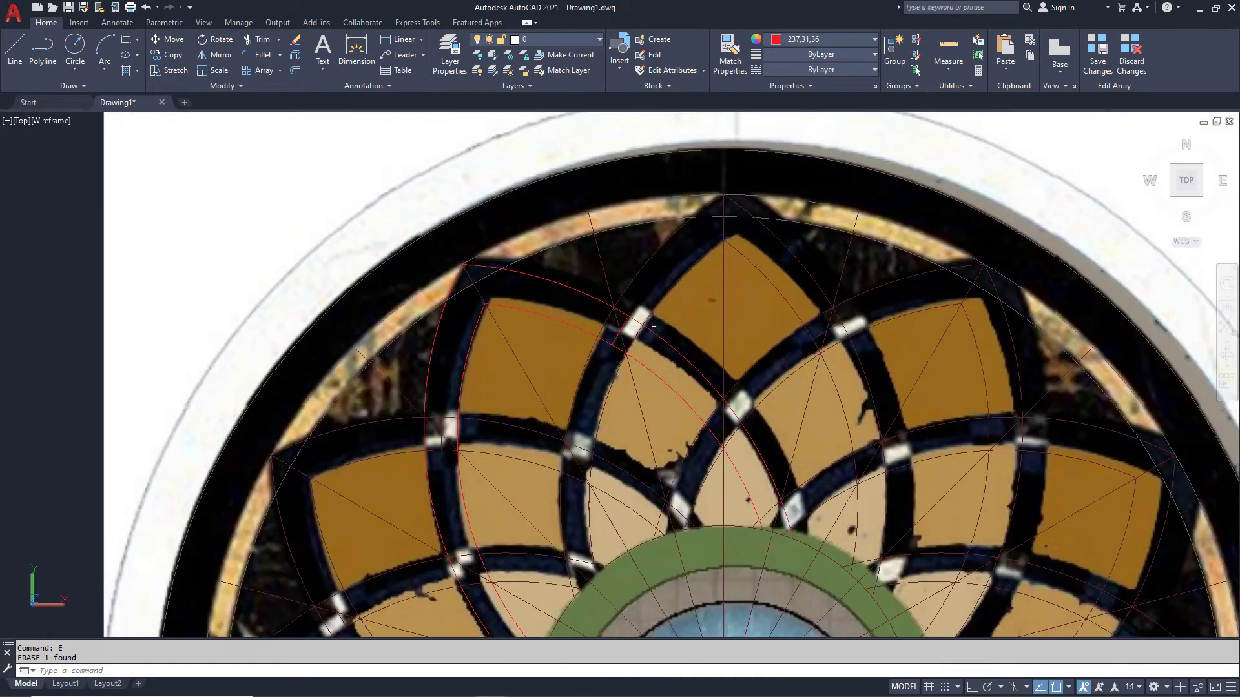
pyautogui.scroll(4, 652, 326)
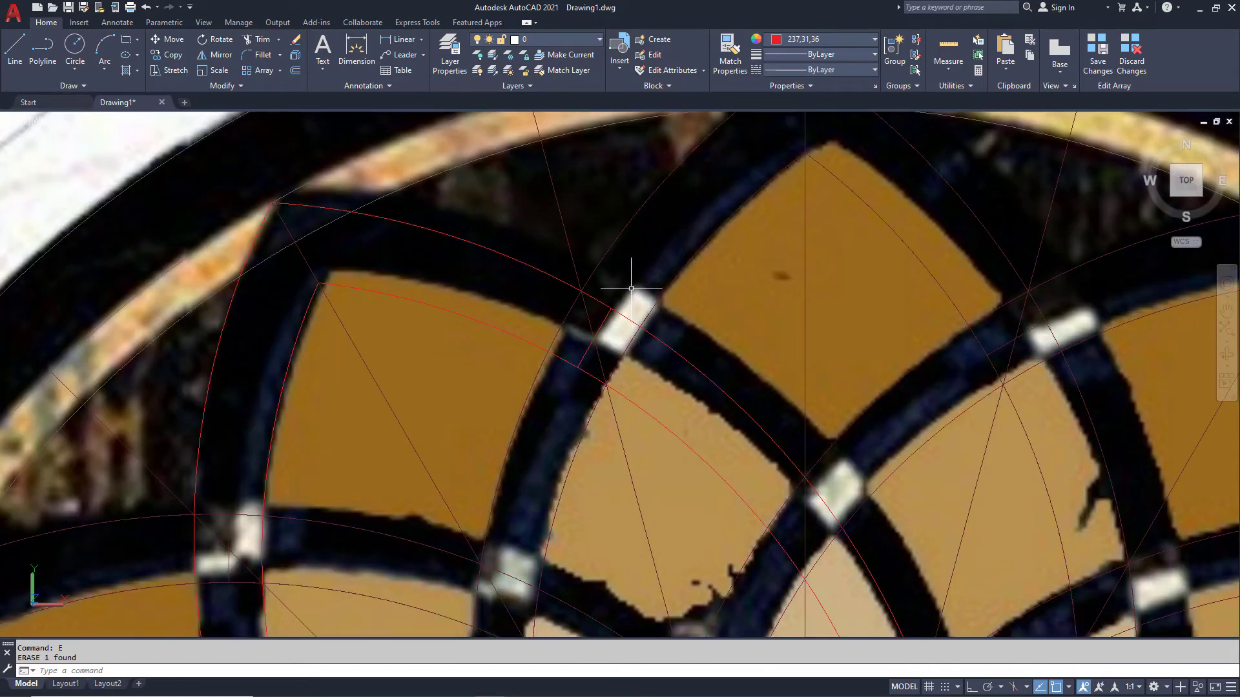
pyautogui.click(1096, 71)
pyautogui.scroll(-3, 781, 277)
pyautogui.scroll(-2, 717, 281)
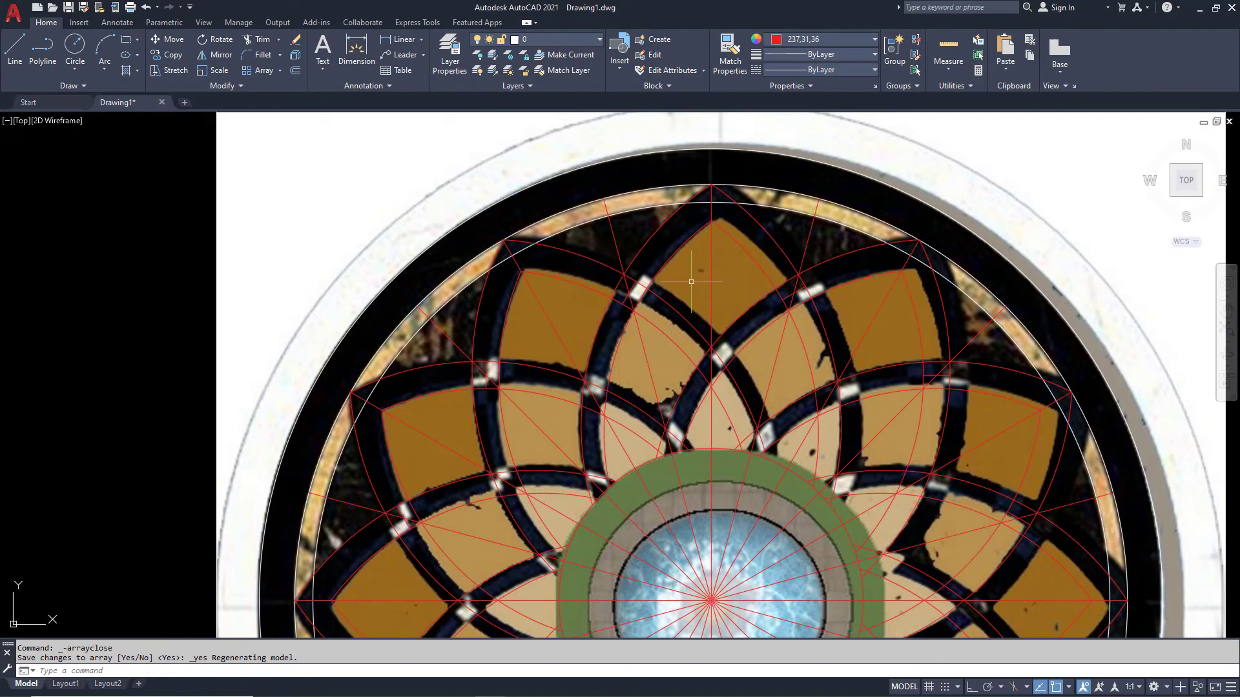
pyautogui.click(726, 284)
# Erase the background floor image and recentre the view on the linework.
pyautogui.write('e')
pyautogui.press('Return')
pyautogui.moveTo(774, 425); pyautogui.dragTo(691, 275, button='middle')
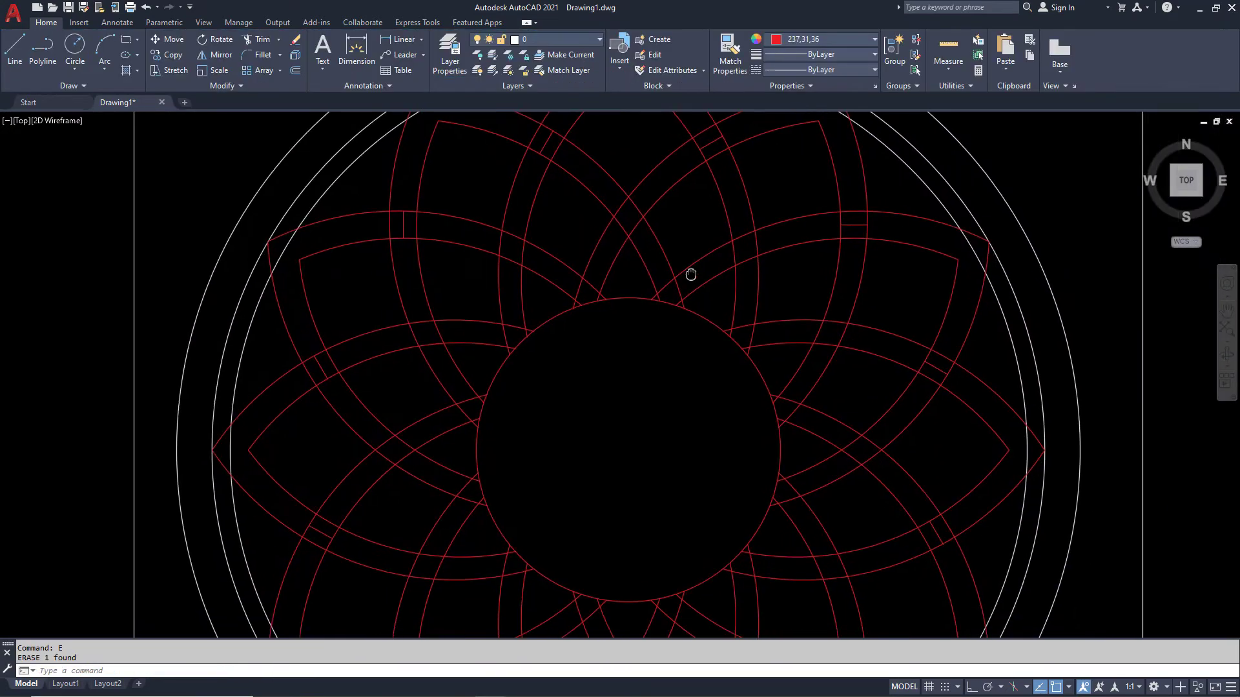
pyautogui.click(623, 300)
pyautogui.moveTo(621, 314); pyautogui.dragTo(602, 275, button='middle')
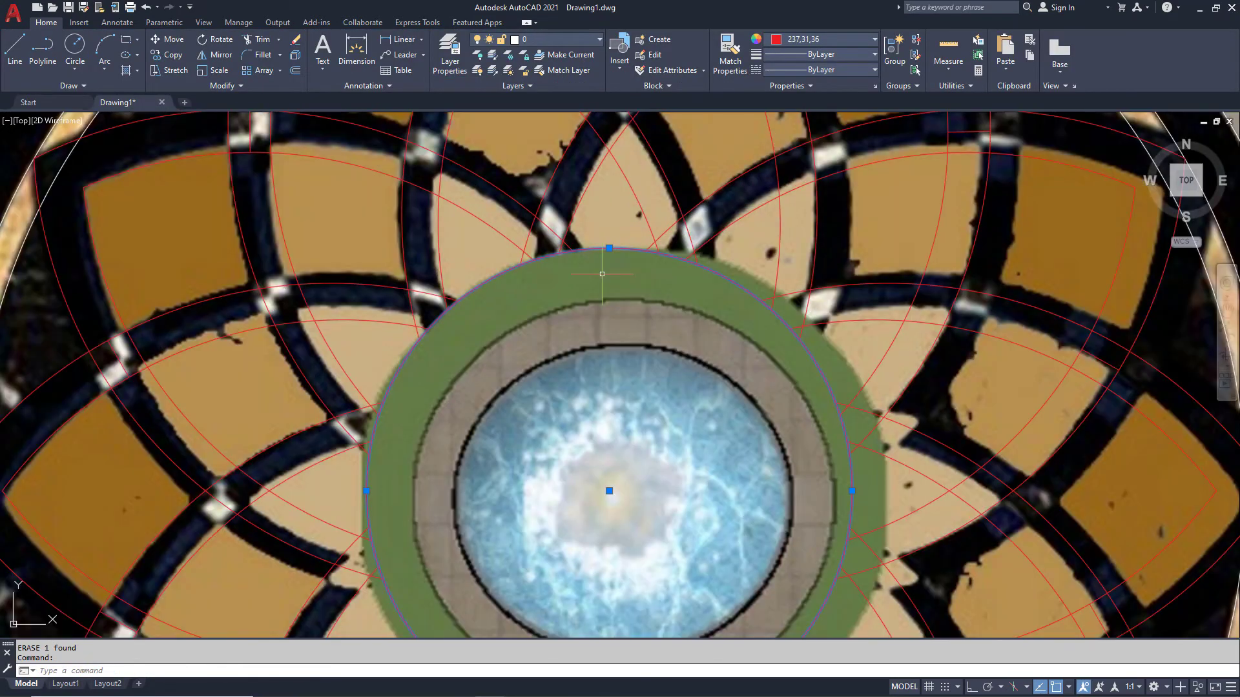
# Offset the central circle inward to the inner edge of the green ring.
pyautogui.write('o')
pyautogui.press('Return')
pyautogui.click(609, 250)
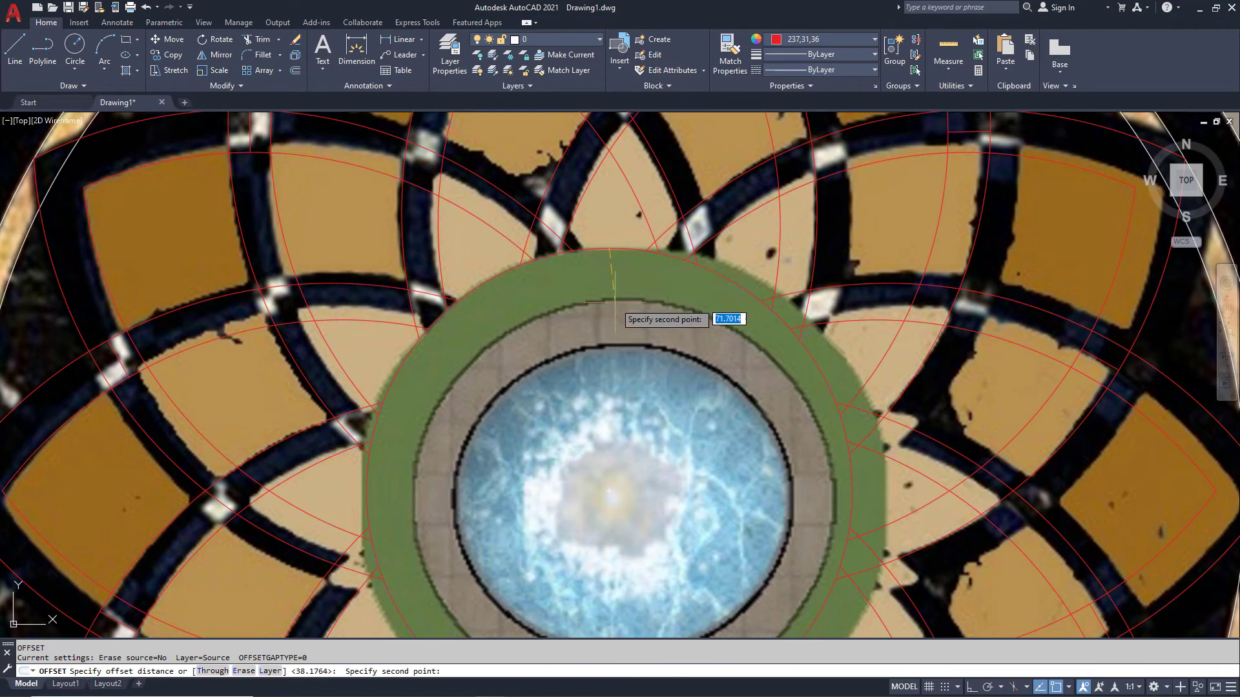
pyautogui.click(615, 331)
pyautogui.click(620, 302)
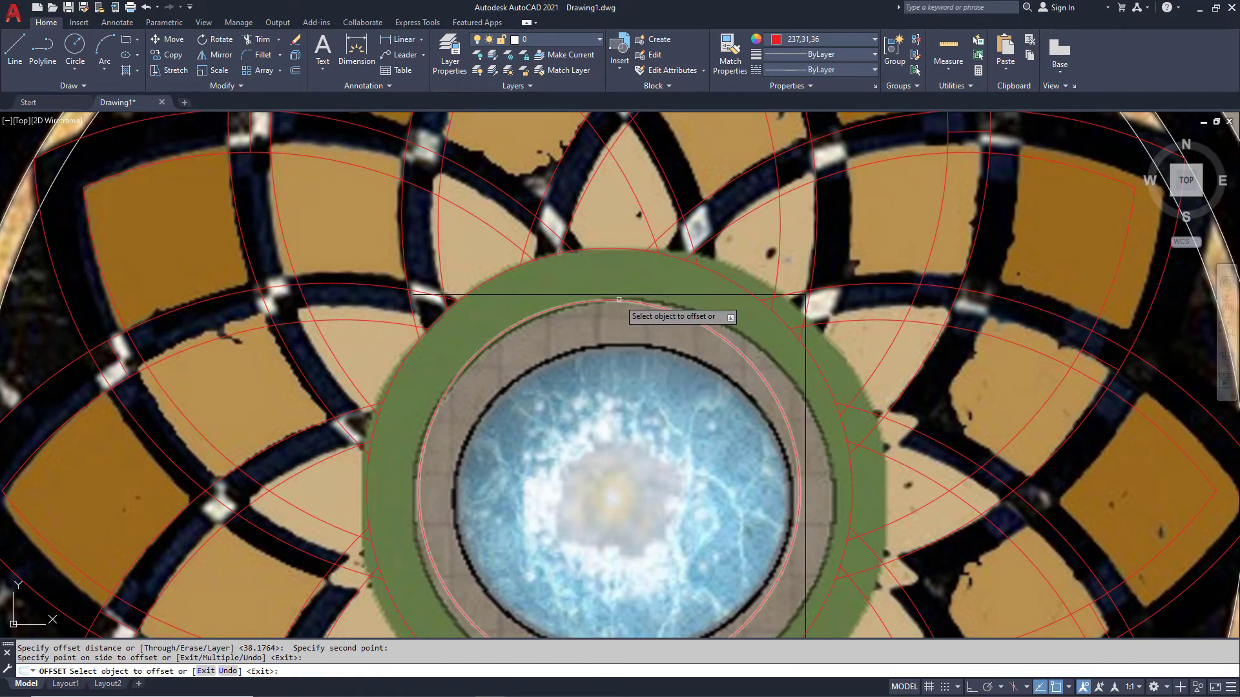
pyautogui.click(636, 326)
pyautogui.press('Escape')
# Centre the medallion and window-select all the red mandala linework.
pyautogui.scroll(-5, 633, 290)
pyautogui.moveTo(633, 290); pyautogui.dragTo(574, 290, button='middle')
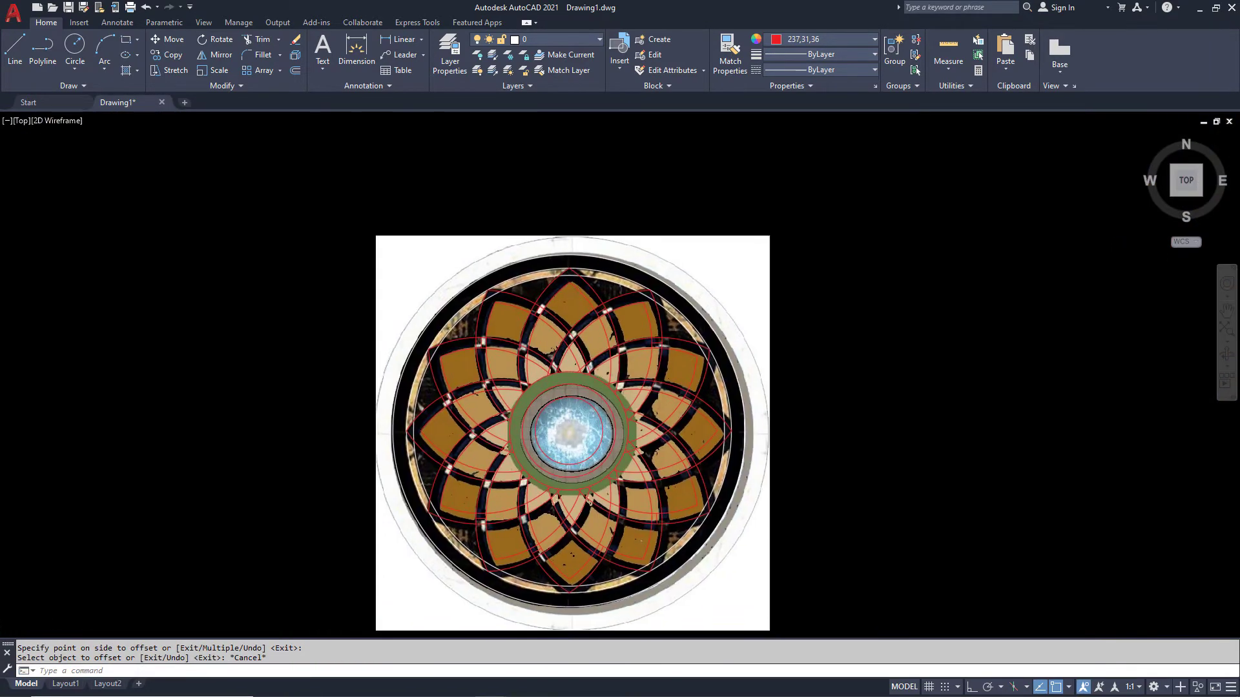
pyautogui.click(320, 244)
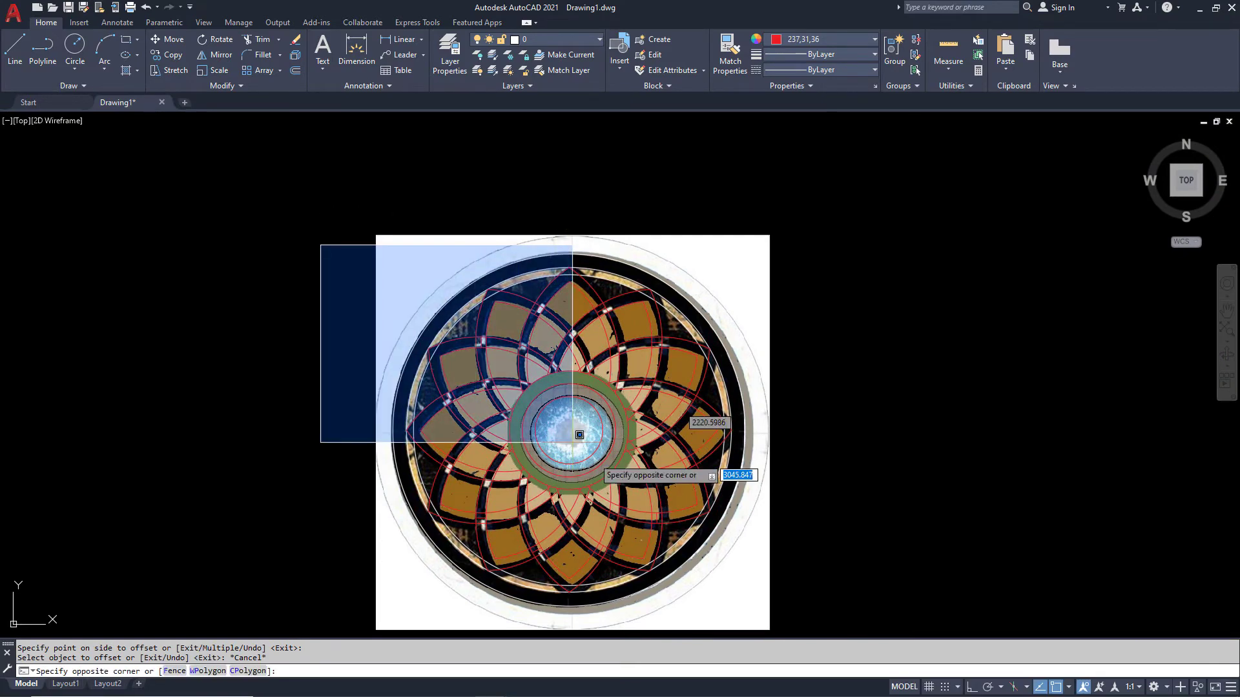
pyautogui.click(768, 617)
pyautogui.moveTo(779, 520); pyautogui.dragTo(517, 492, button='middle')
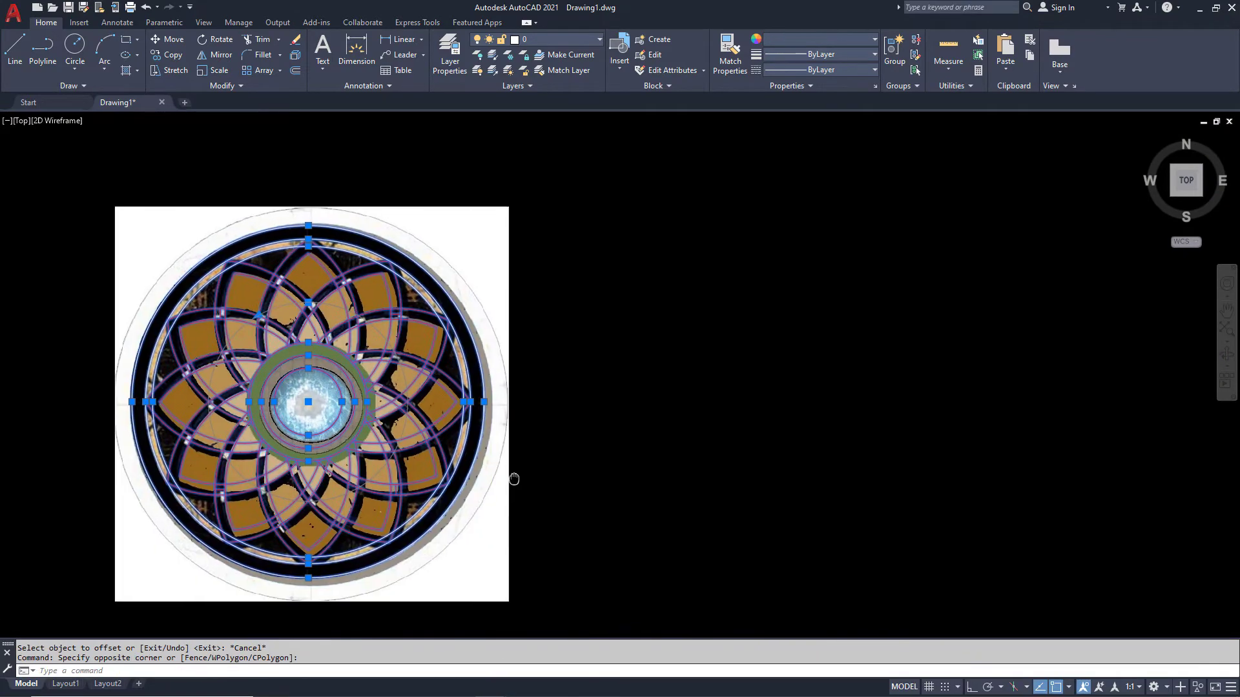
# Abandon the started move and zoom out to see the whole medallion over the floor image.
pyautogui.write('m')
pyautogui.press('Return')
pyautogui.click(406, 482)
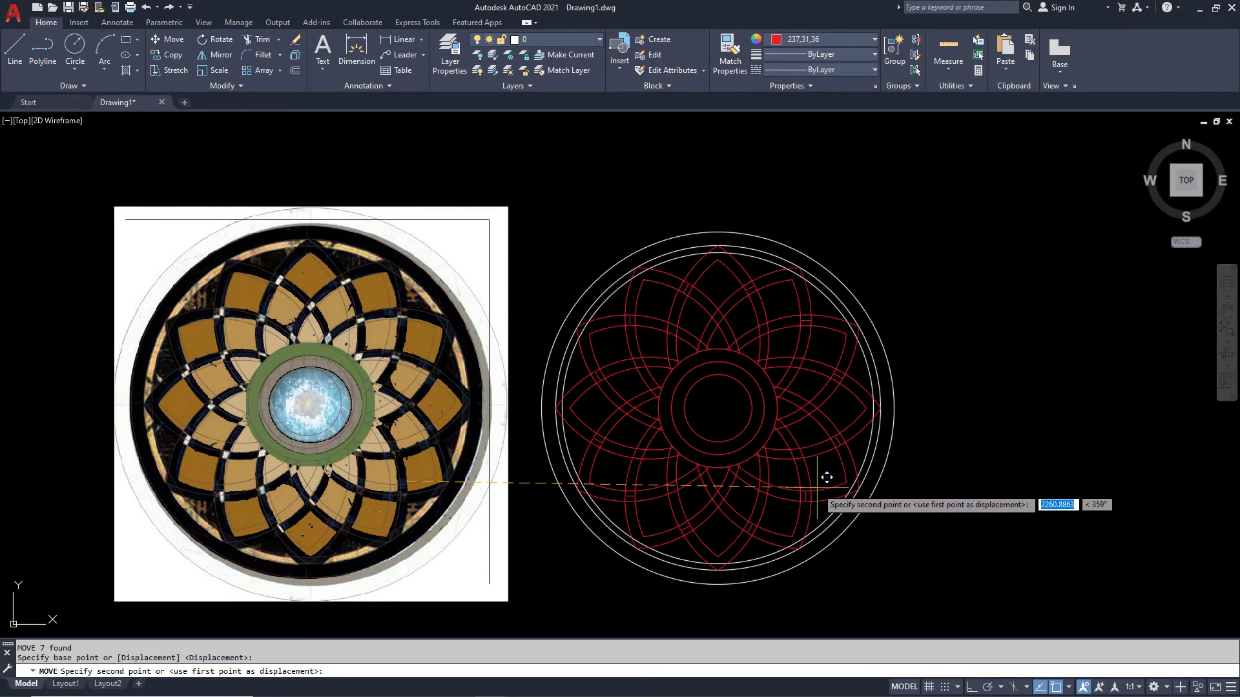
pyautogui.press('Escape')
pyautogui.scroll(6, 285, 344)
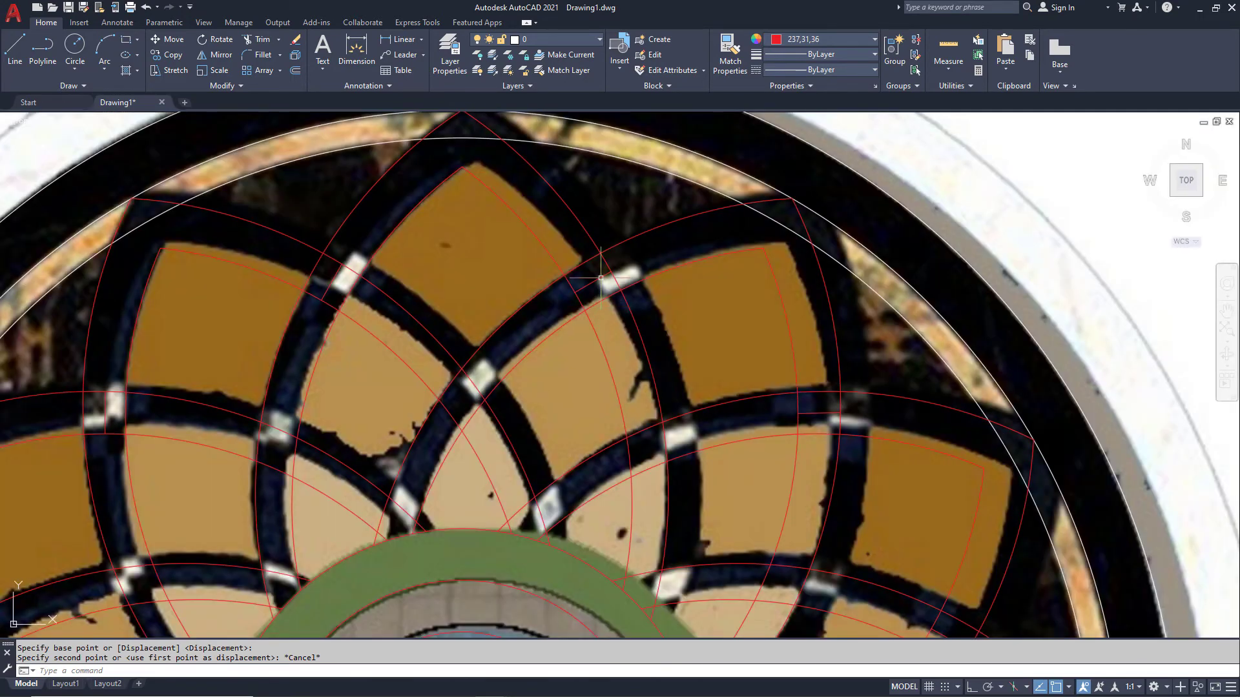
pyautogui.scroll(2, 609, 253)
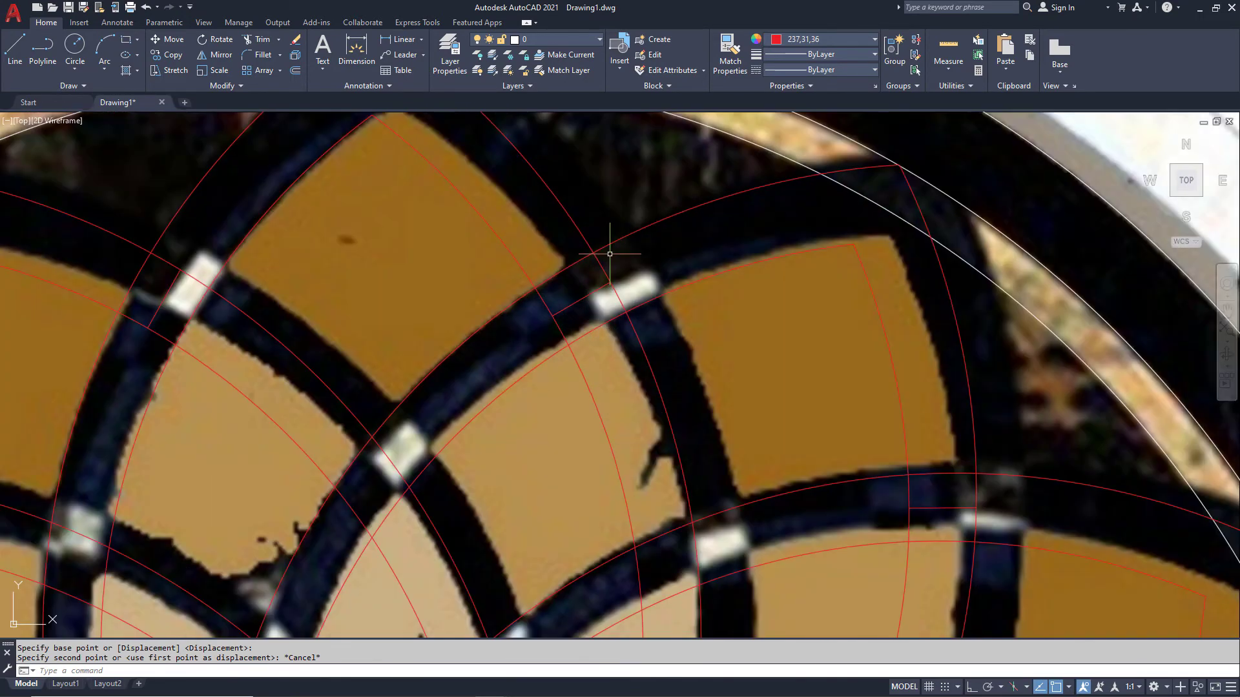
pyautogui.scroll(-1, 577, 284)
pyautogui.click(568, 291)
pyautogui.click(476, 268)
pyautogui.press('Escape')
pyautogui.scroll(-2, 480, 276)
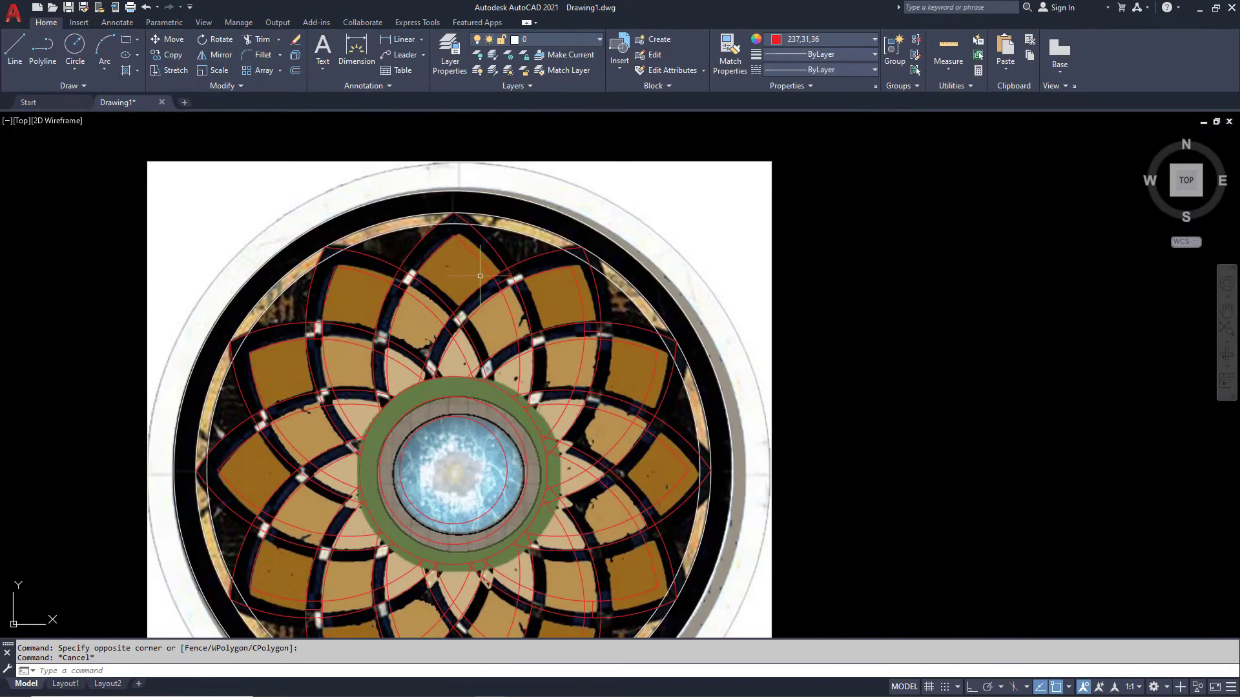
# Edit the petal array's source, remove one extra short segment, and save it across all 12 petals.
pyautogui.click(480, 276)
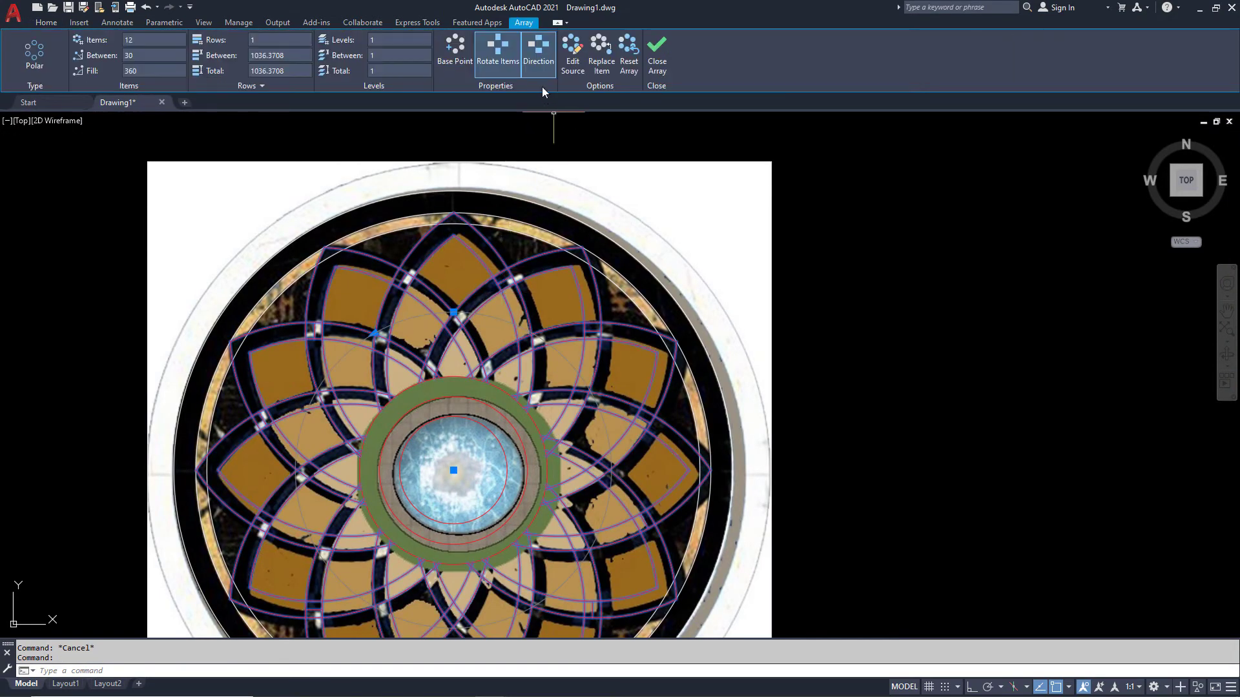
pyautogui.click(573, 55)
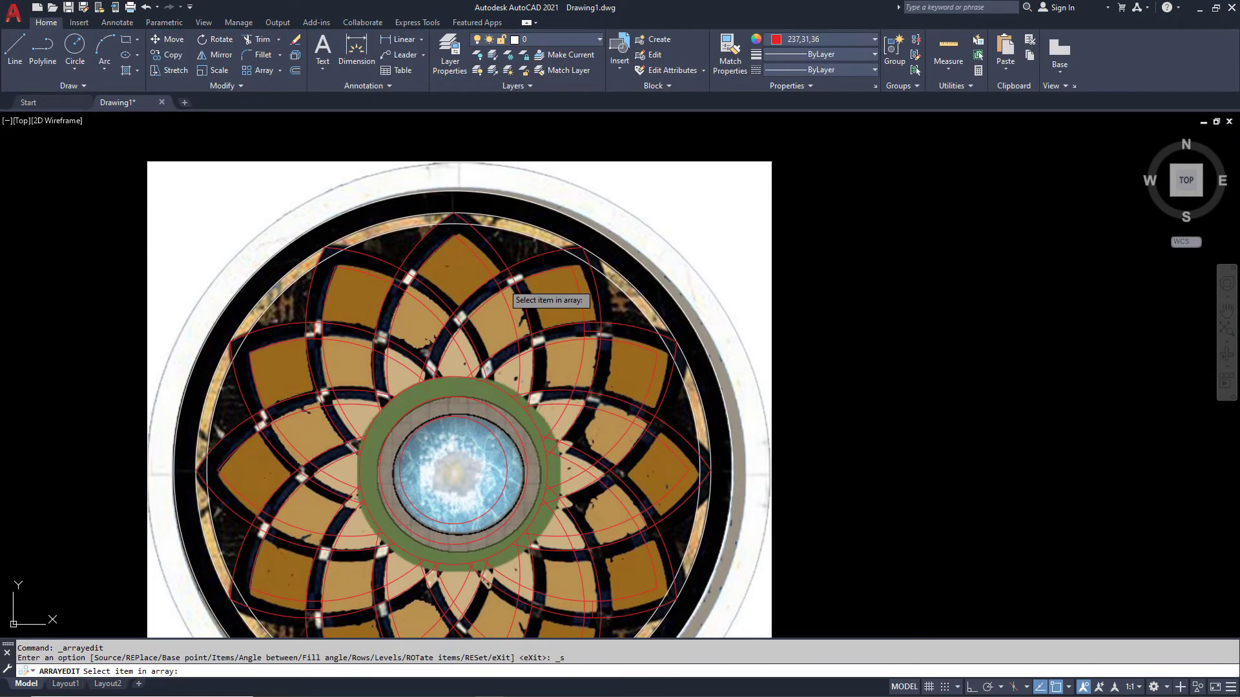
pyautogui.click(574, 337)
pyautogui.click(672, 370)
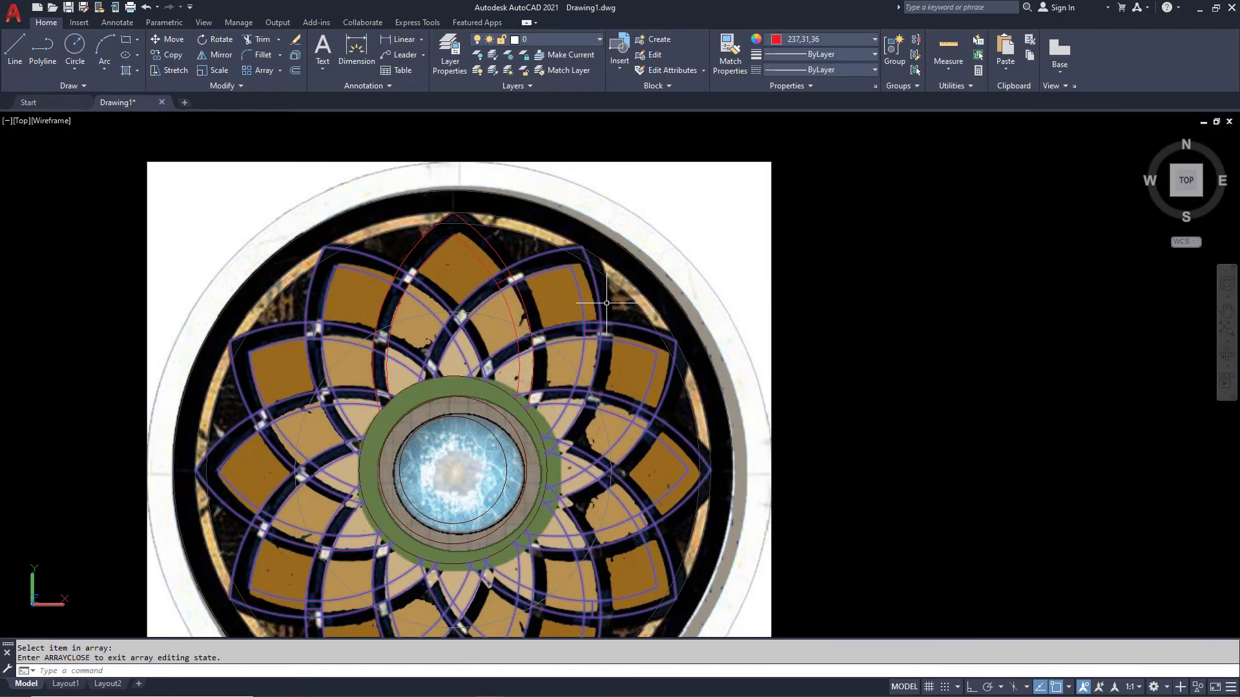
pyautogui.press('Escape')
pyautogui.press('Escape')
pyautogui.scroll(3, 498, 280)
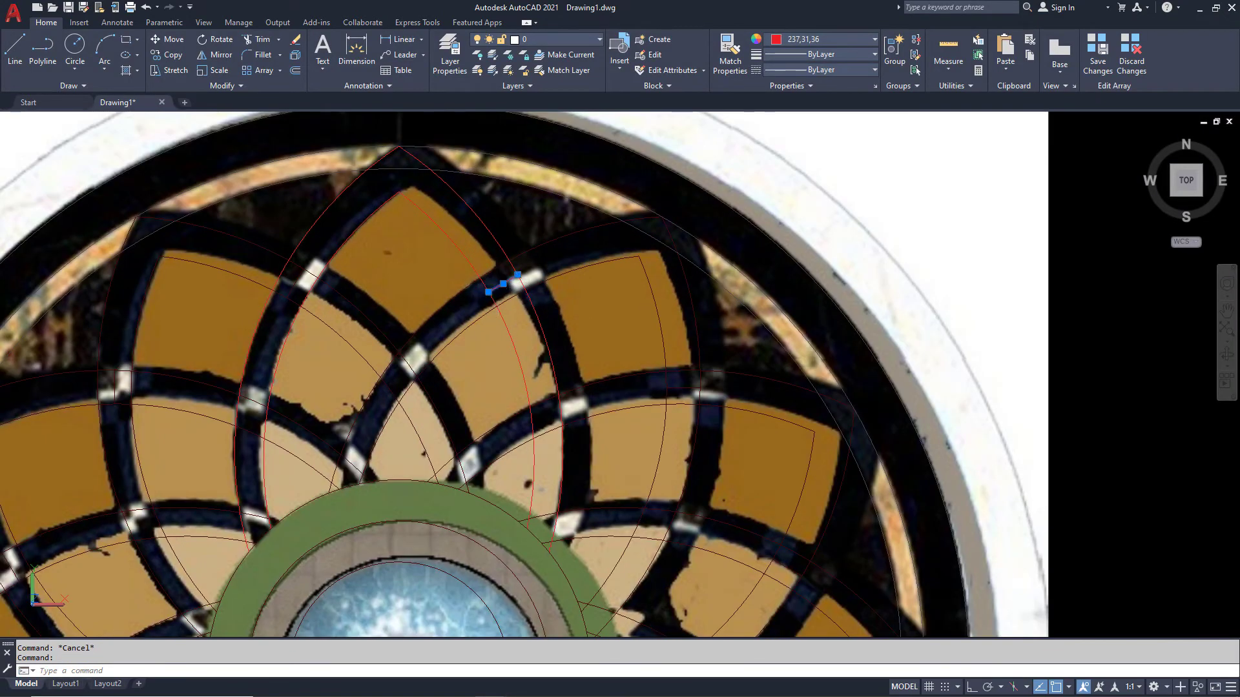
pyautogui.click(1102, 55)
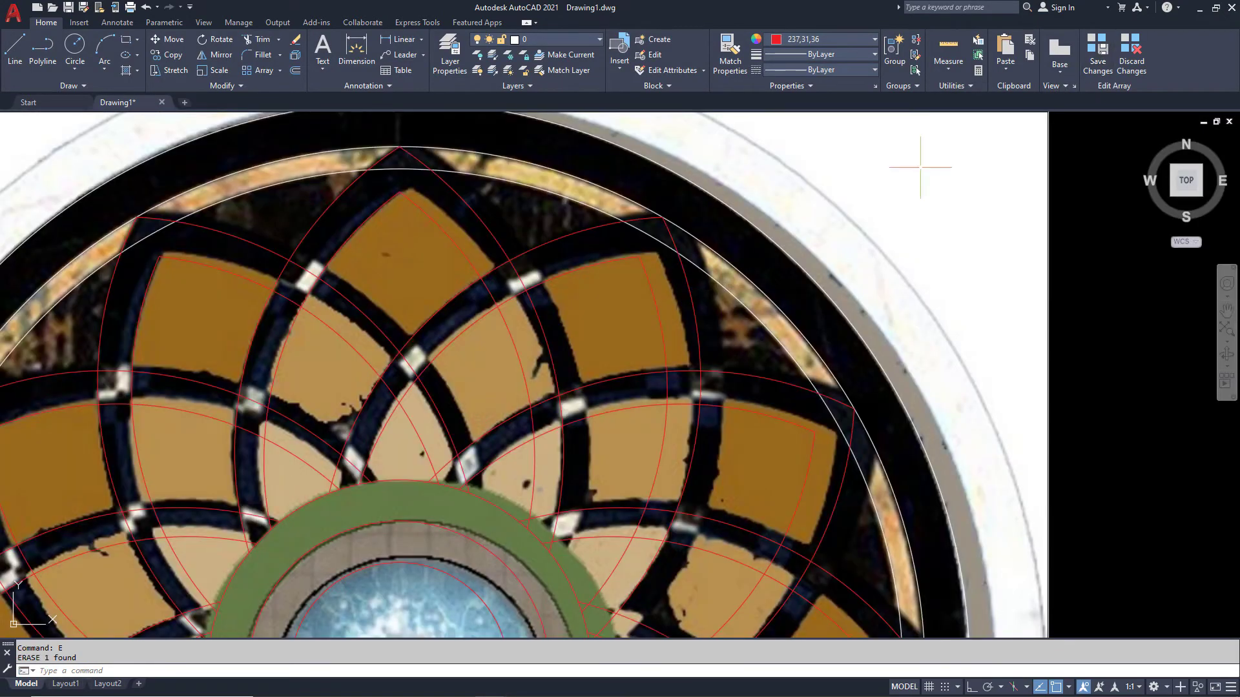
pyautogui.scroll(-3, 613, 278)
pyautogui.click(595, 311)
# Move the petal array with its centre and outer circles from the mandala centre to the right.
pyautogui.click(546, 303)
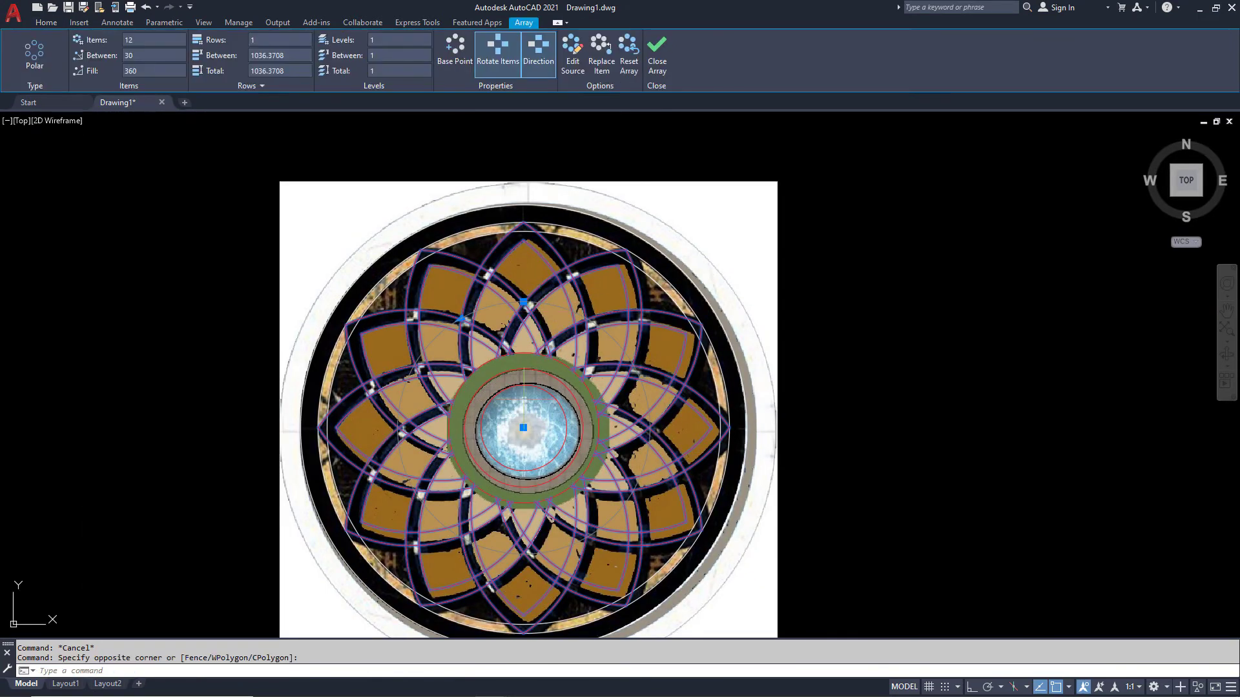
pyautogui.click(629, 394)
pyautogui.click(489, 259)
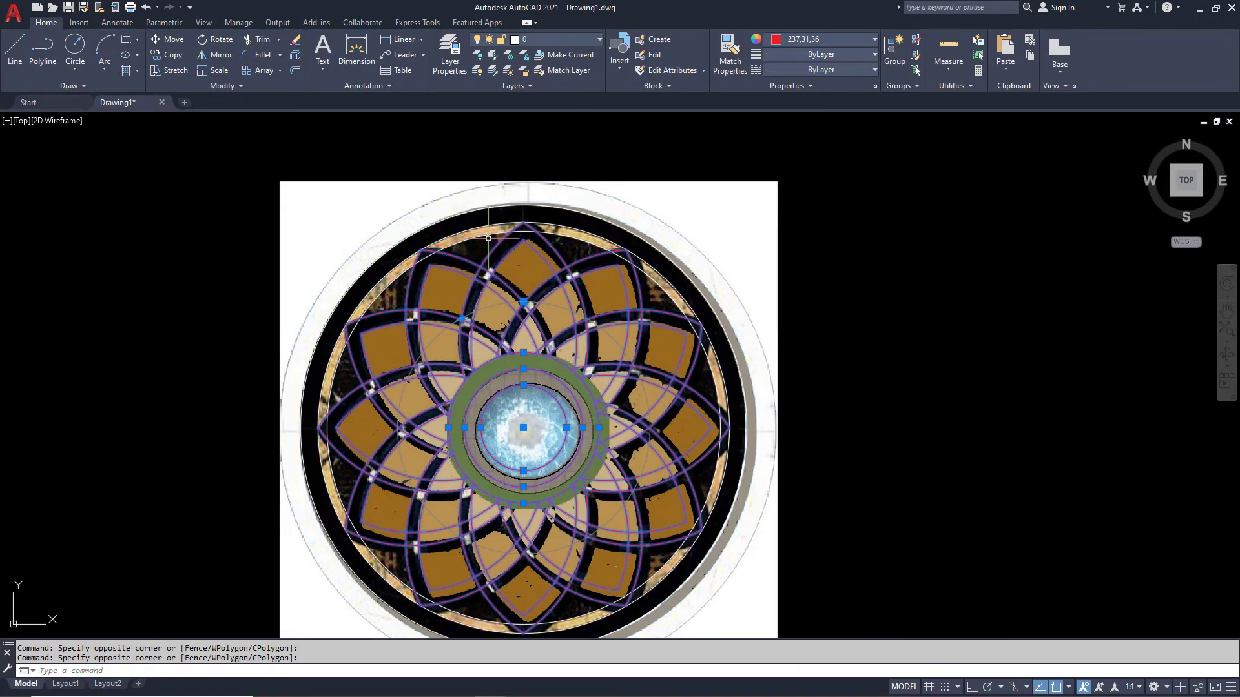
pyautogui.click(478, 190)
pyautogui.scroll(-2, 145, 325)
pyautogui.write('m')
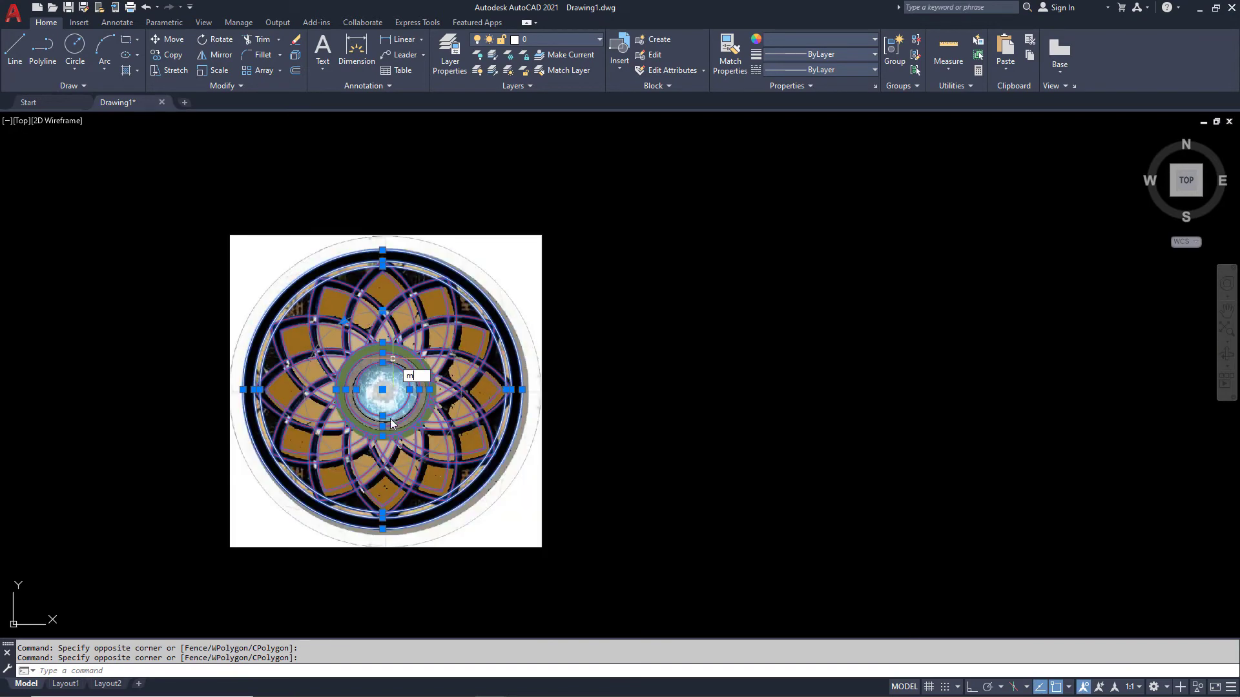
pyautogui.press('Return')
pyautogui.click(388, 419)
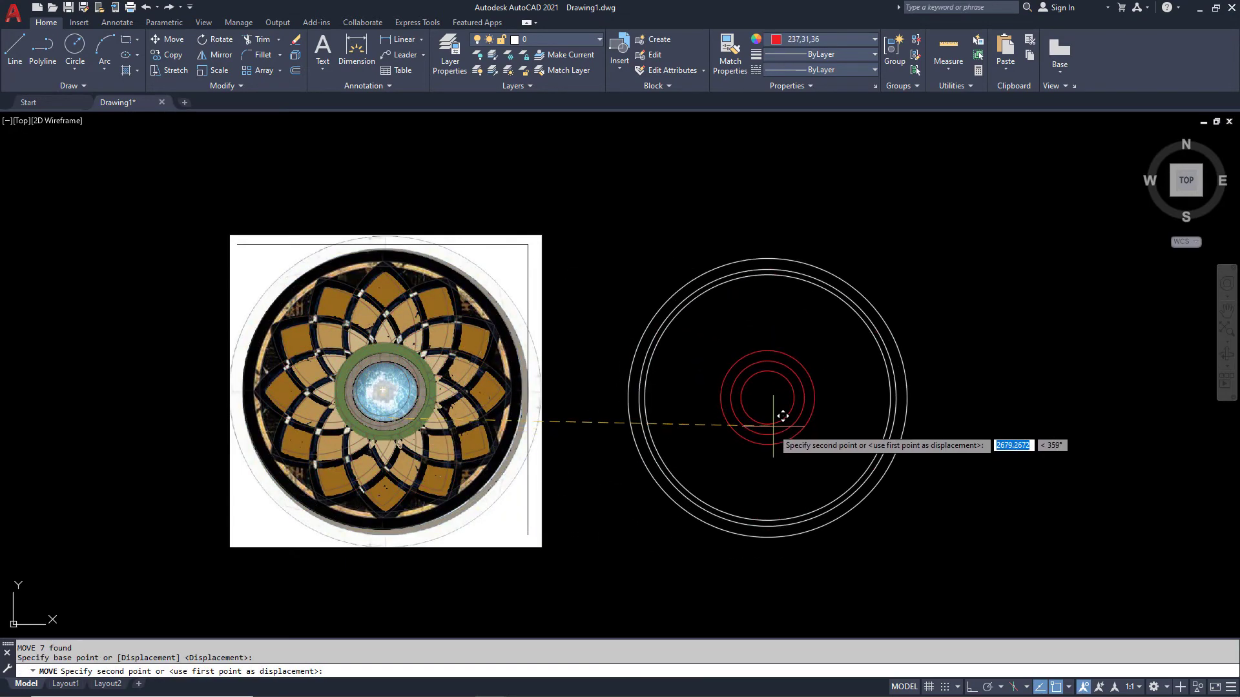
pyautogui.click(773, 418)
pyautogui.press('Escape')
pyautogui.press('Escape')
pyautogui.write('tr')
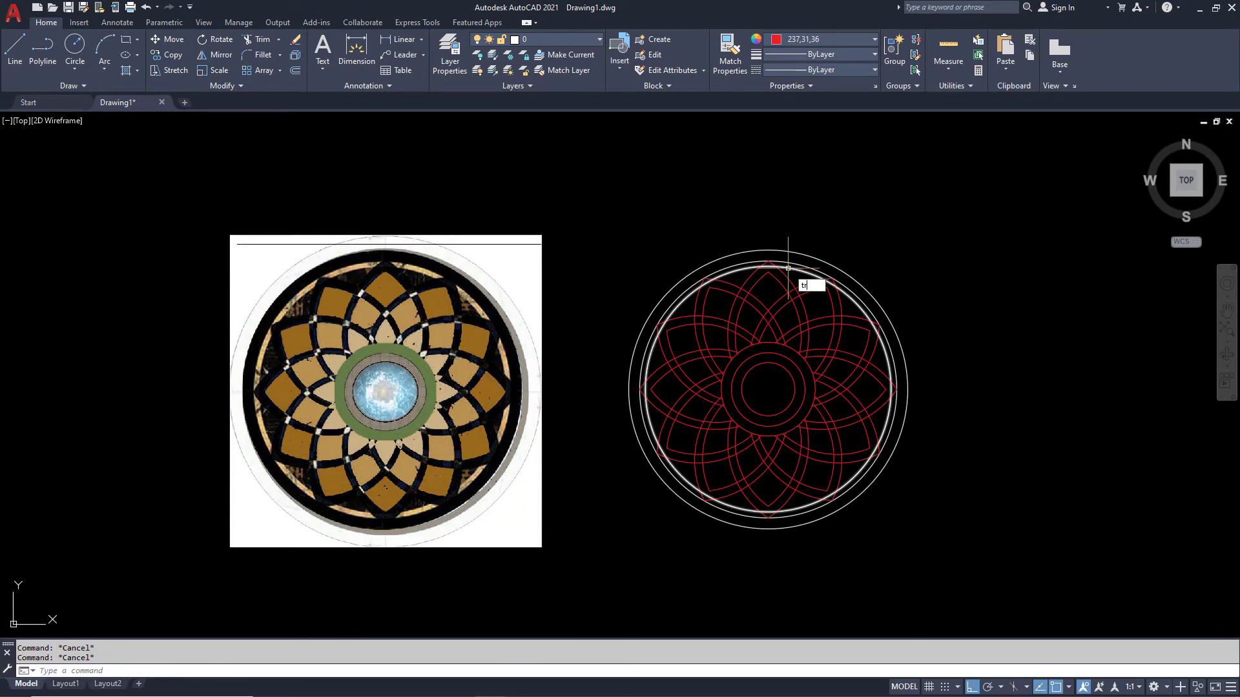
pyautogui.press('Return')
pyautogui.scroll(4, 778, 268)
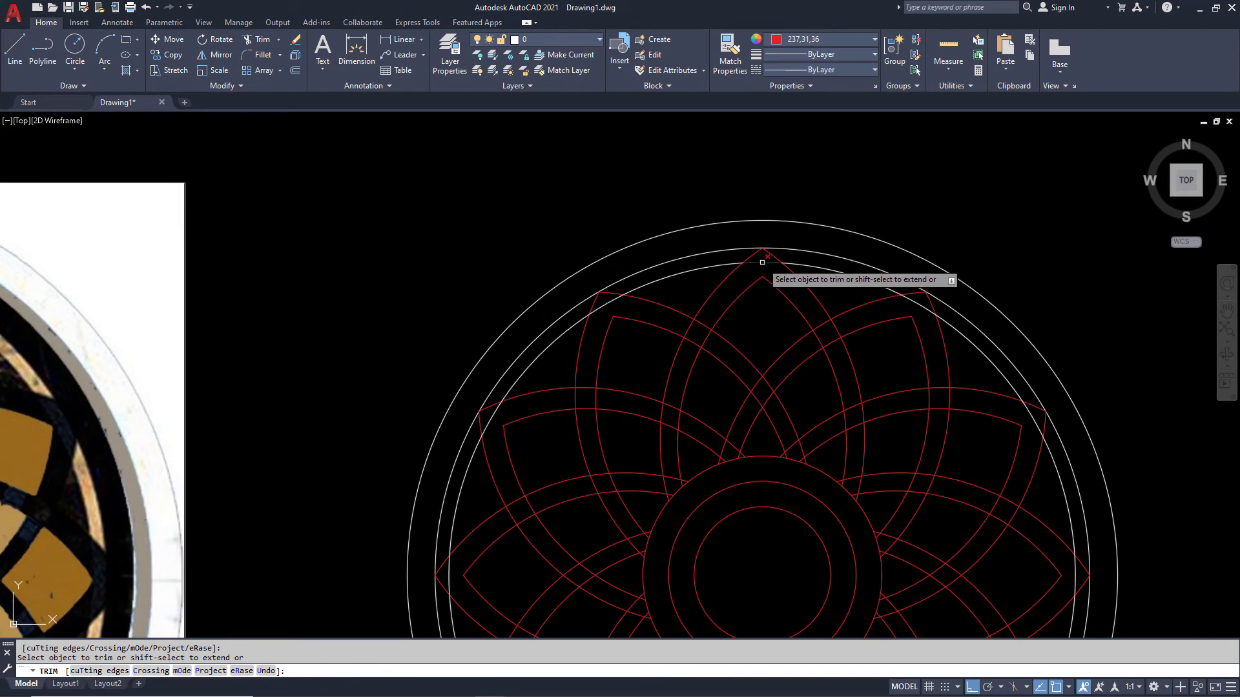
# Trim the circle segments inside the top and bottom petal tips, fencing the bottom tip.
pyautogui.click(762, 263)
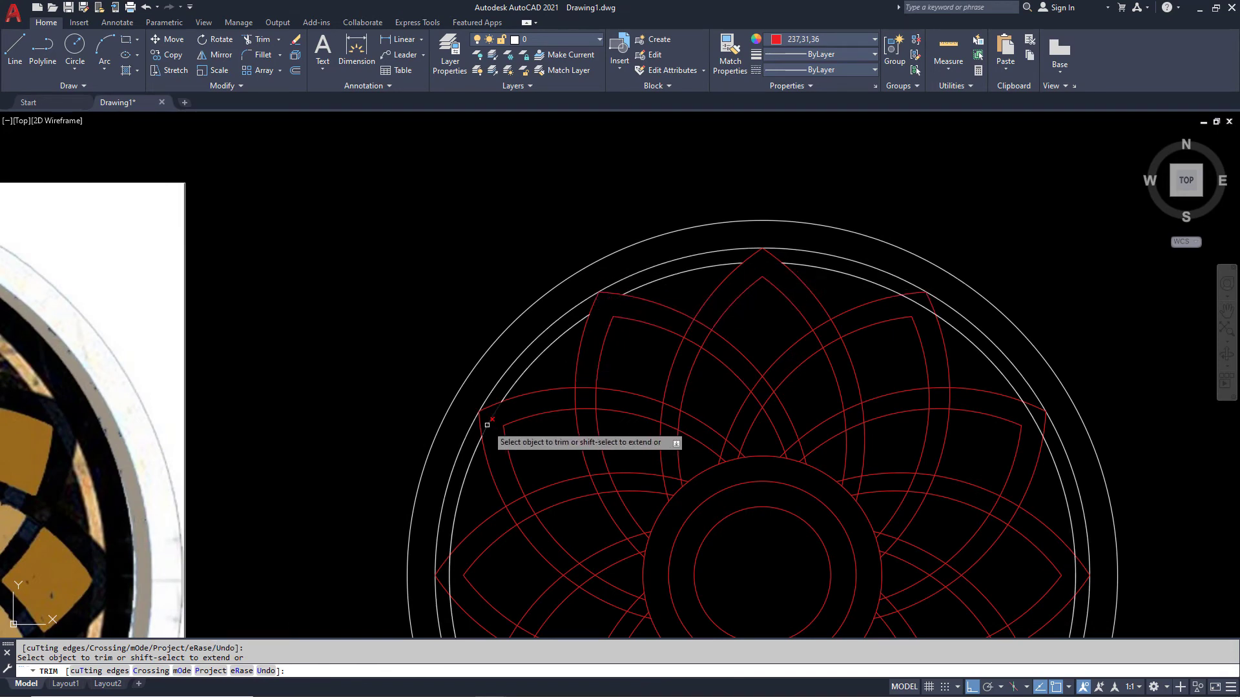
pyautogui.scroll(-2, 510, 374)
pyautogui.scroll(1, 512, 351)
pyautogui.scroll(2, 513, 344)
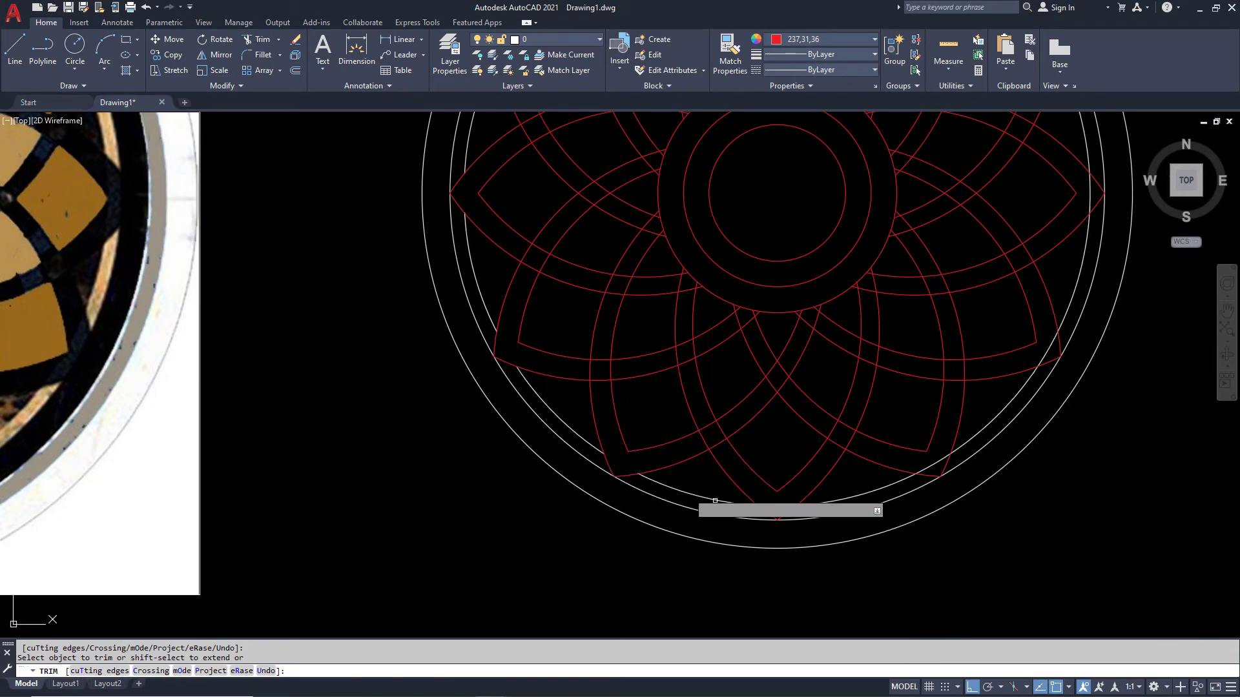
pyautogui.click(772, 509)
pyautogui.click(785, 509)
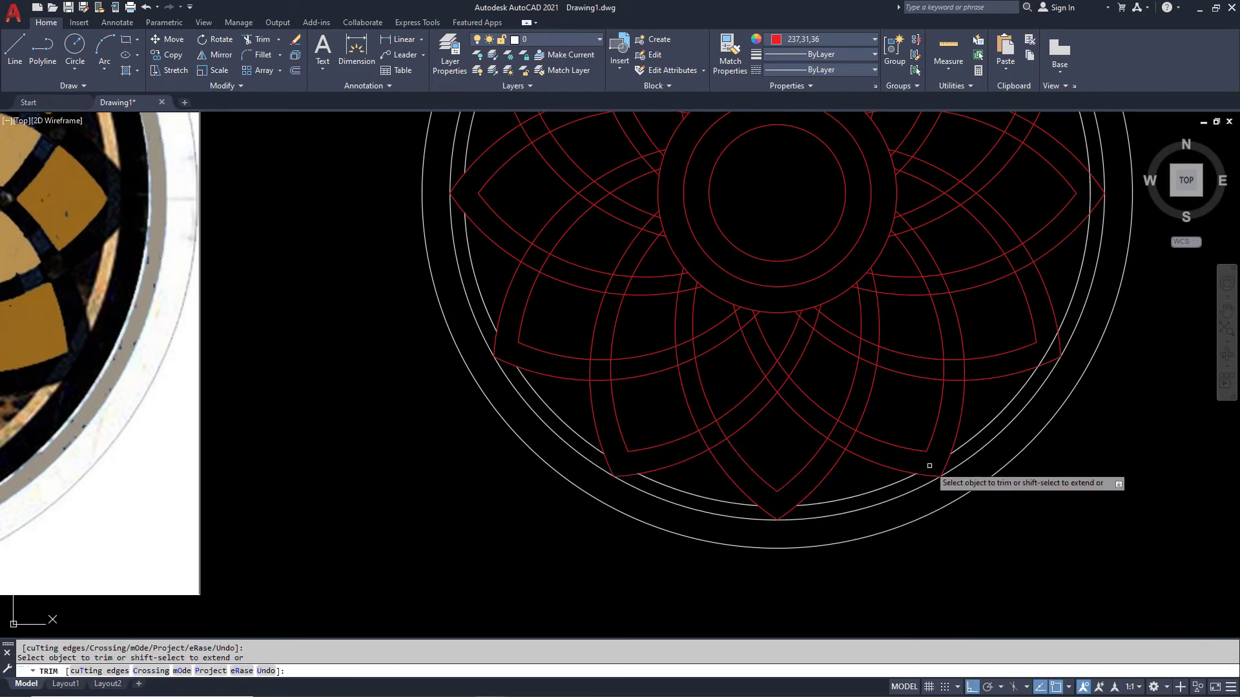
# End the trim, recentre the mandala beside the reference image and select the petal array.
pyautogui.moveTo(929, 465); pyautogui.dragTo(698, 568, button='middle')
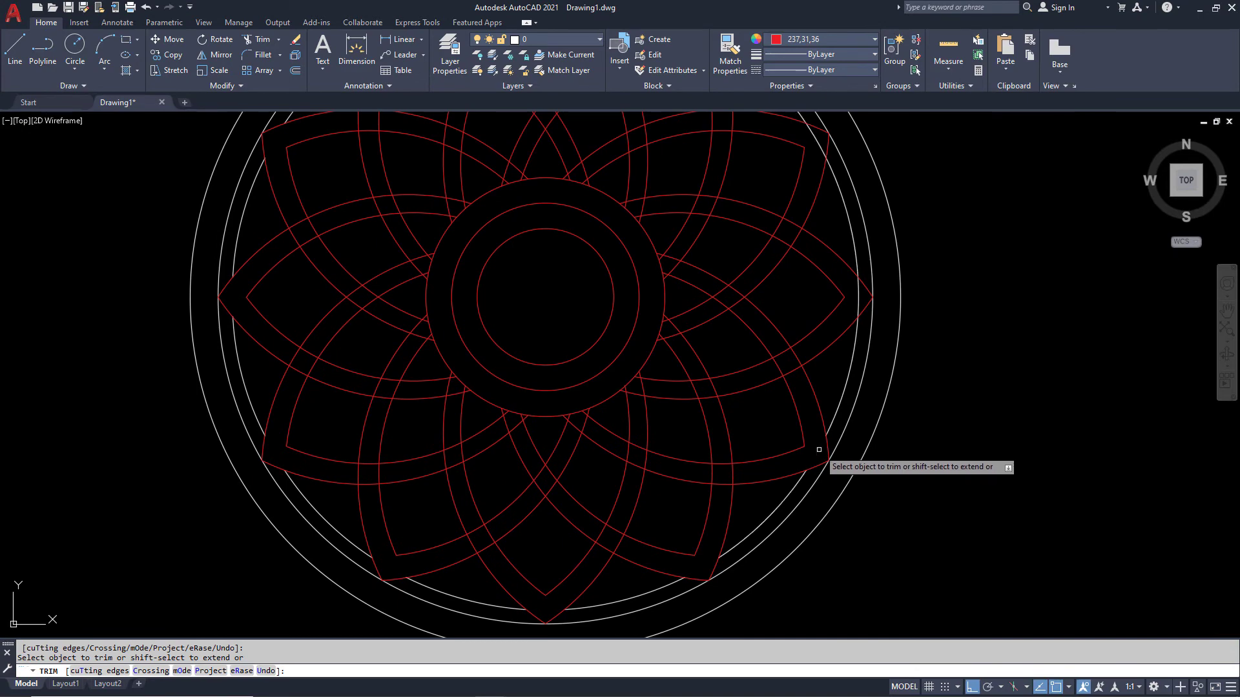
pyautogui.moveTo(823, 268); pyautogui.dragTo(857, 443, button='middle')
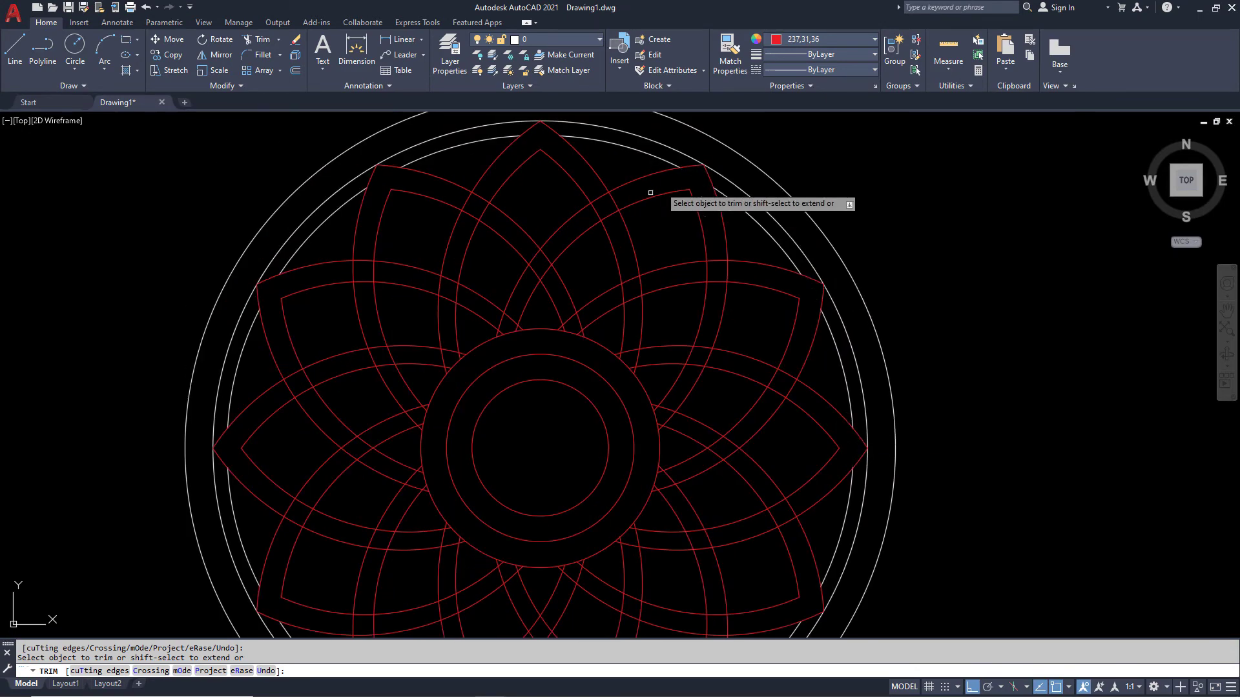
pyautogui.press('Escape')
pyautogui.scroll(-4, 651, 192)
pyautogui.scroll(3, 595, 327)
pyautogui.scroll(-1, 570, 346)
pyautogui.moveTo(570, 346); pyautogui.dragTo(779, 369, button='middle')
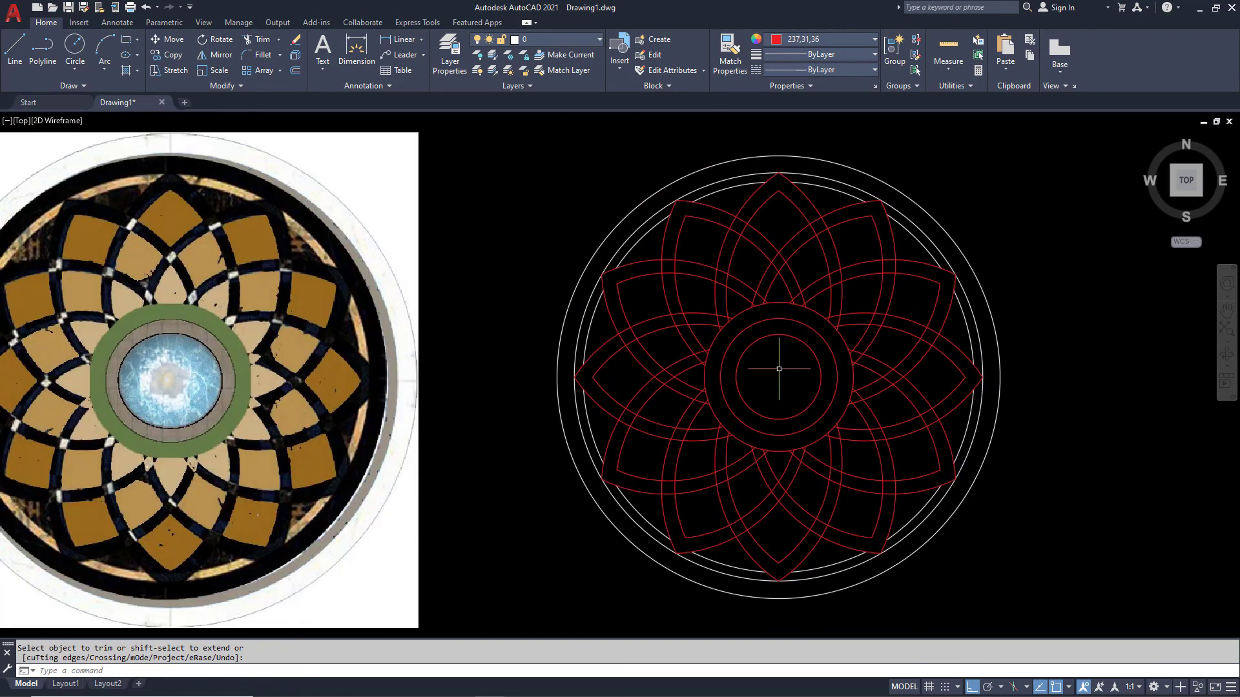
pyautogui.click(701, 261)
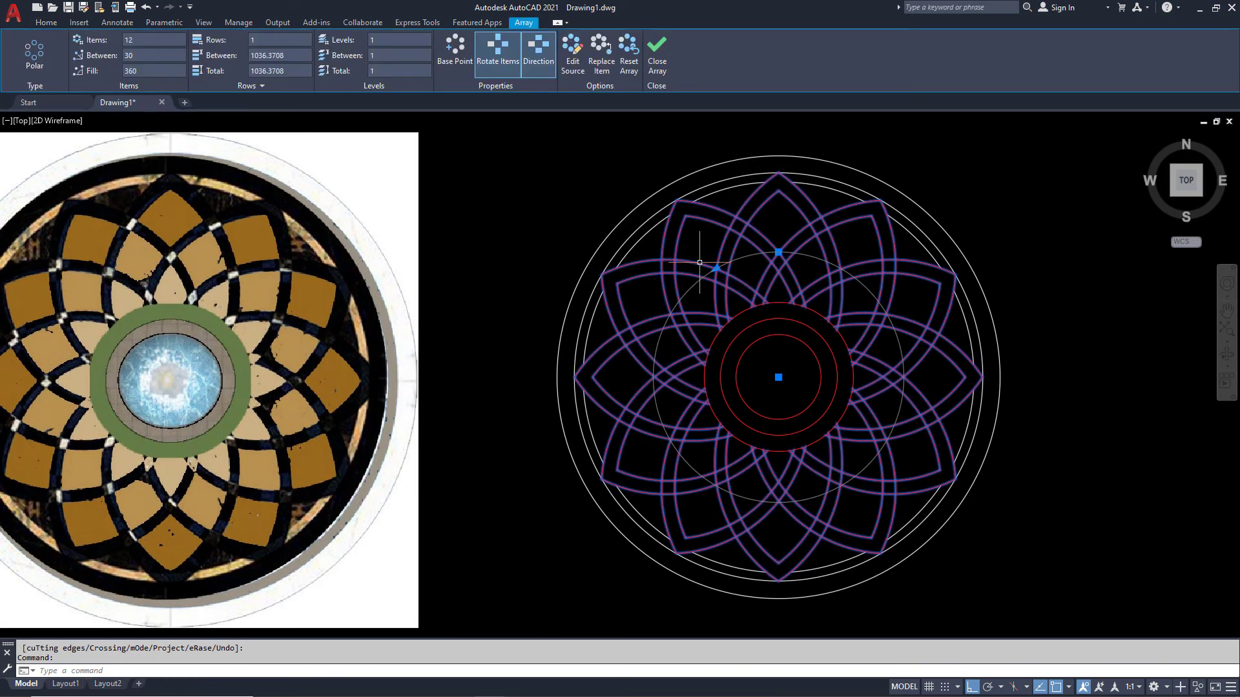
pyautogui.click(571, 56)
pyautogui.click(749, 217)
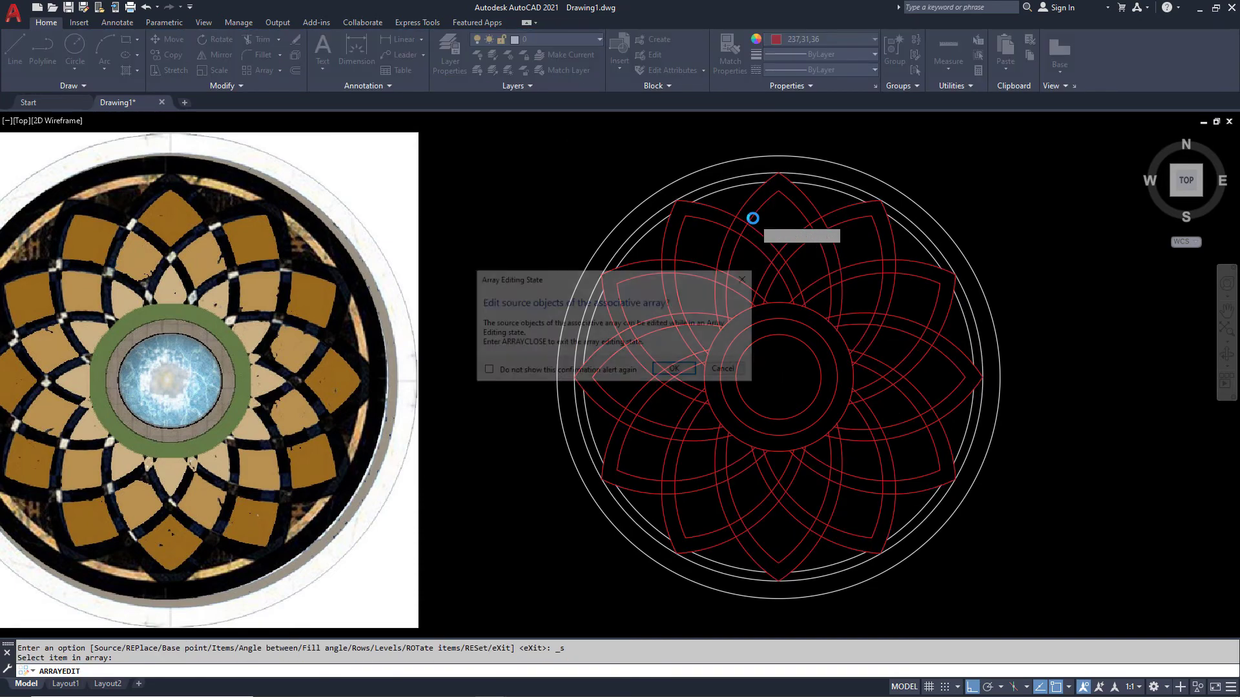
pyautogui.click(676, 370)
pyautogui.scroll(3, 769, 194)
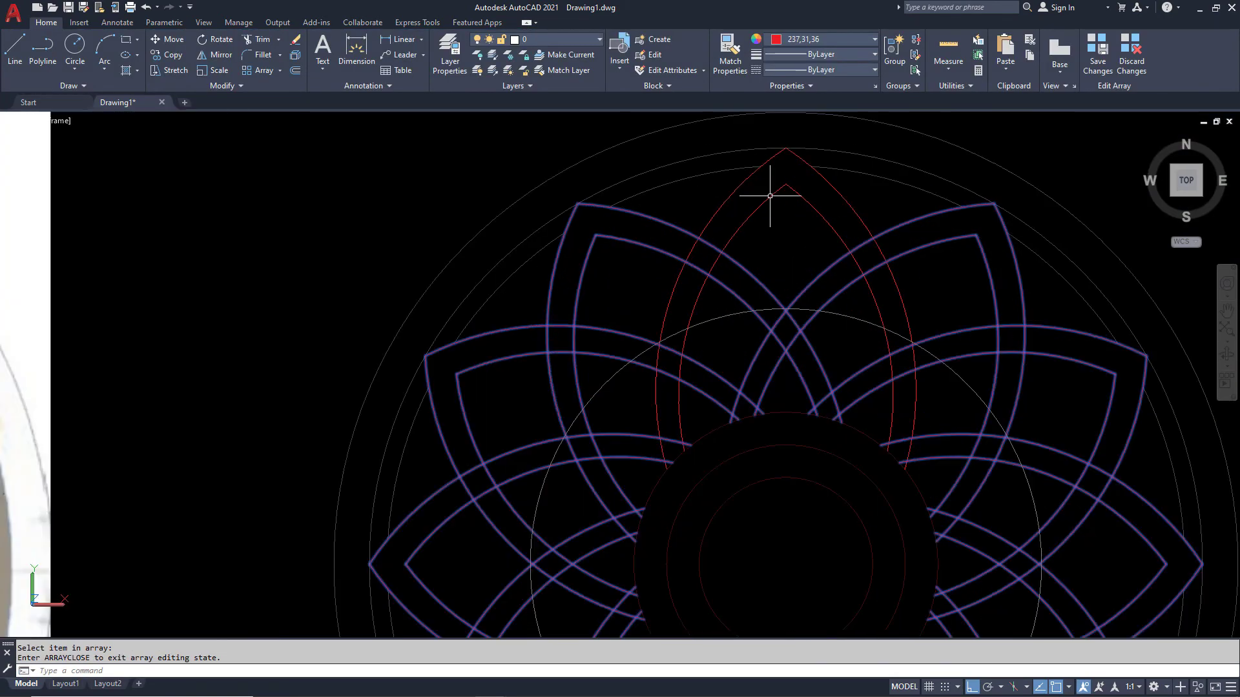
pyautogui.press('Escape')
pyautogui.write('tr')
pyautogui.press('Return')
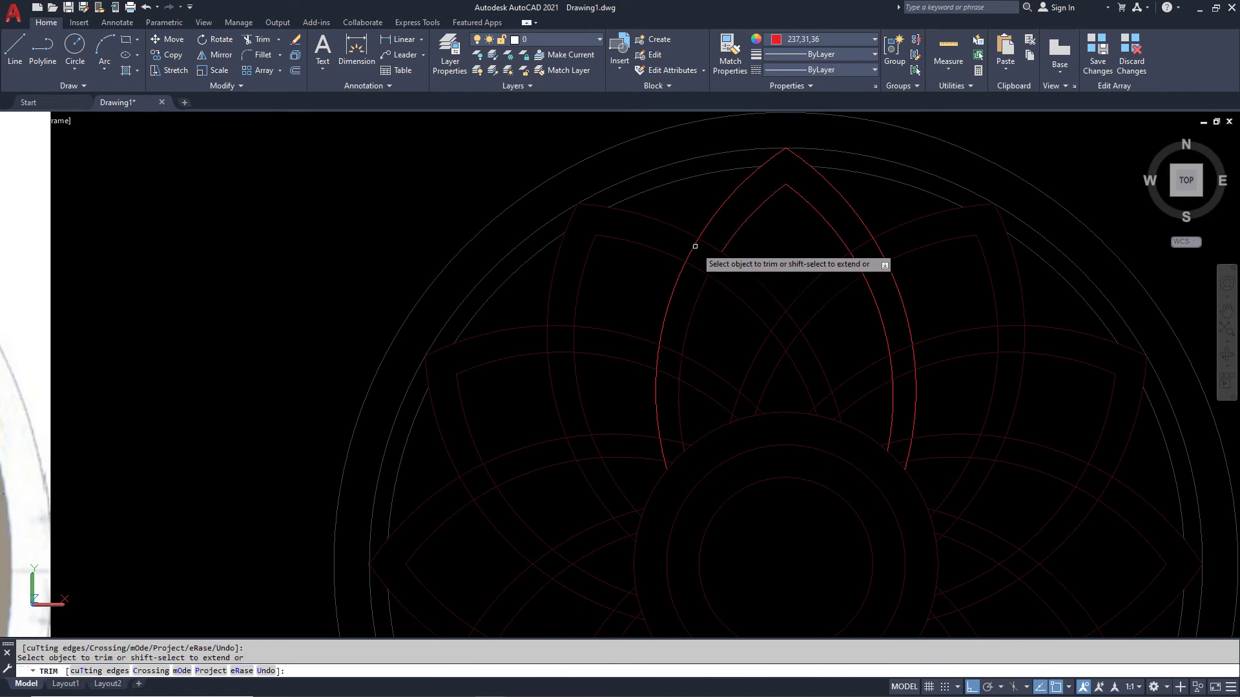
pyautogui.press('Escape')
pyautogui.press('Escape')
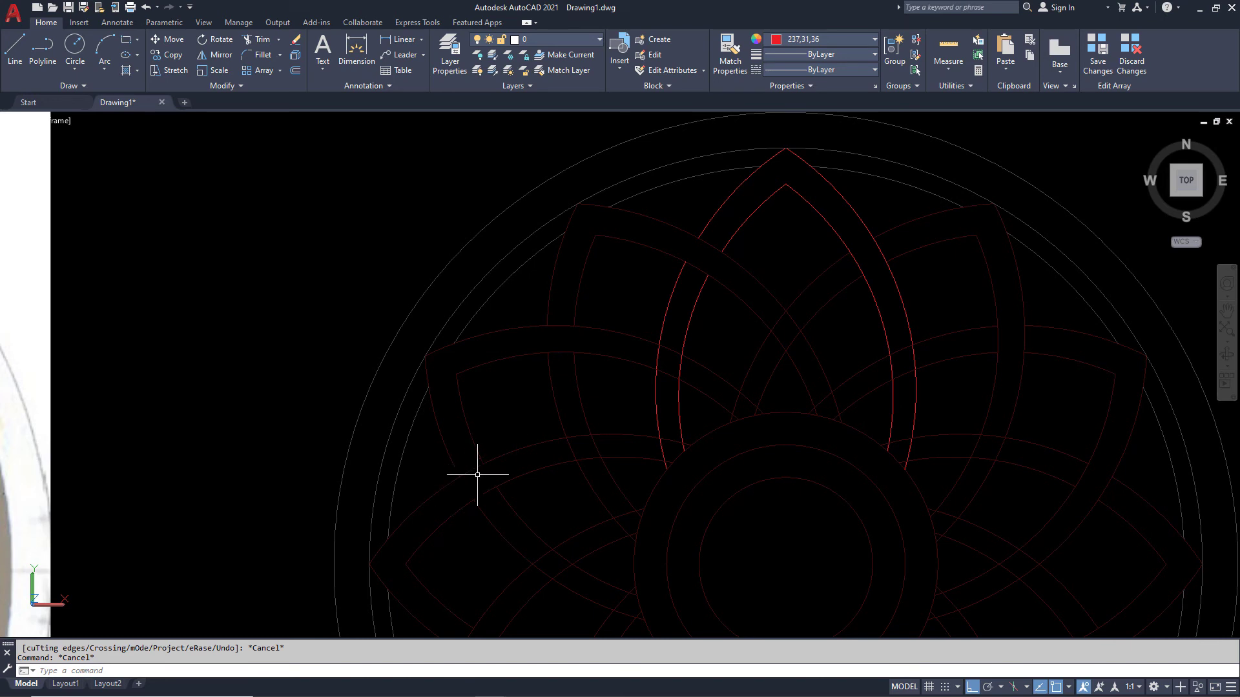
pyautogui.write('u')
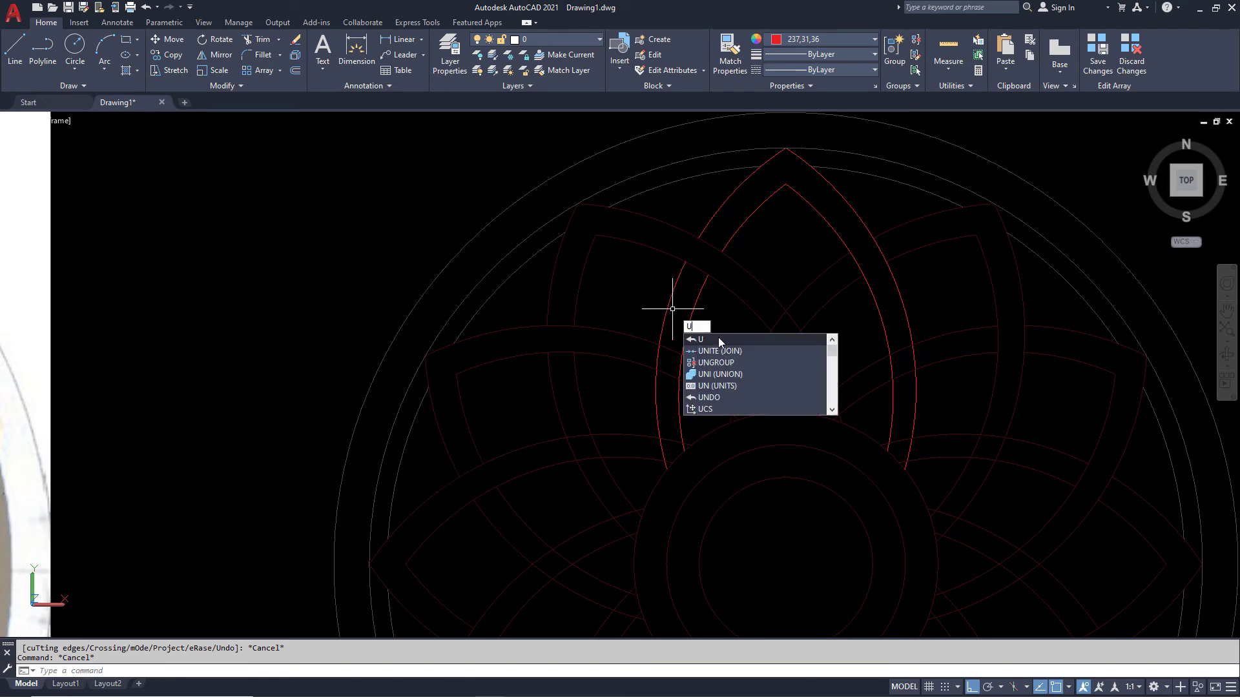
pyautogui.press('Return')
pyautogui.scroll(-2, 720, 312)
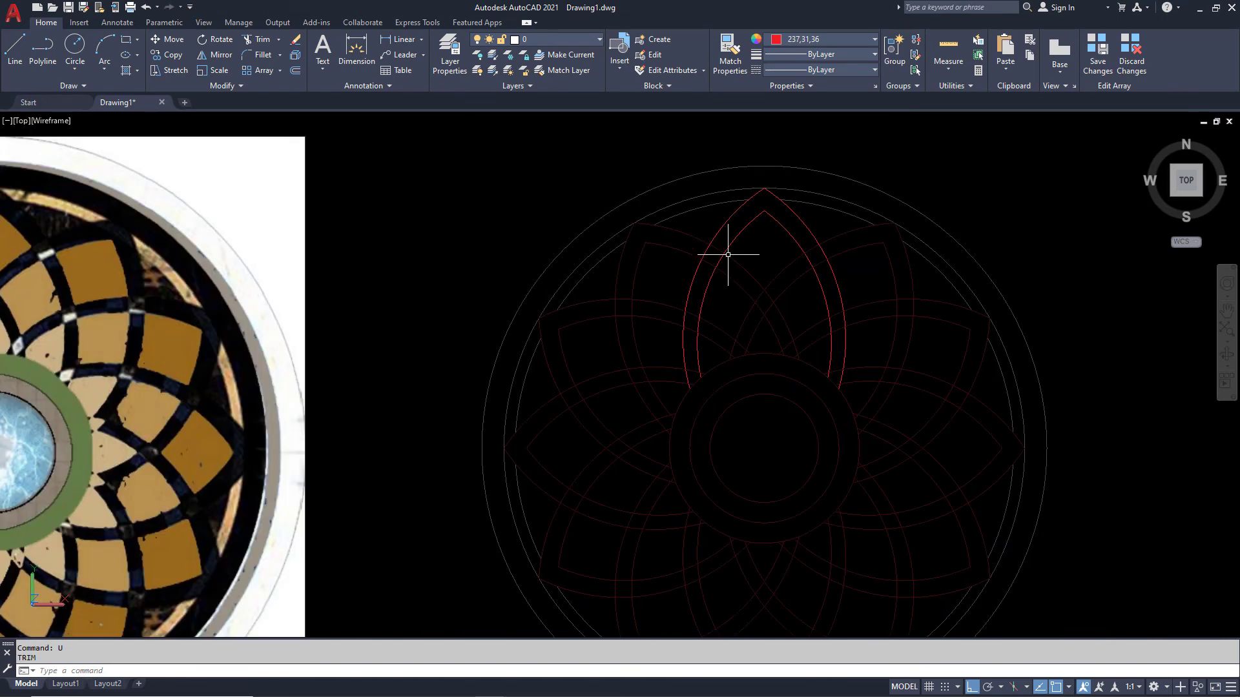
pyautogui.click(1098, 52)
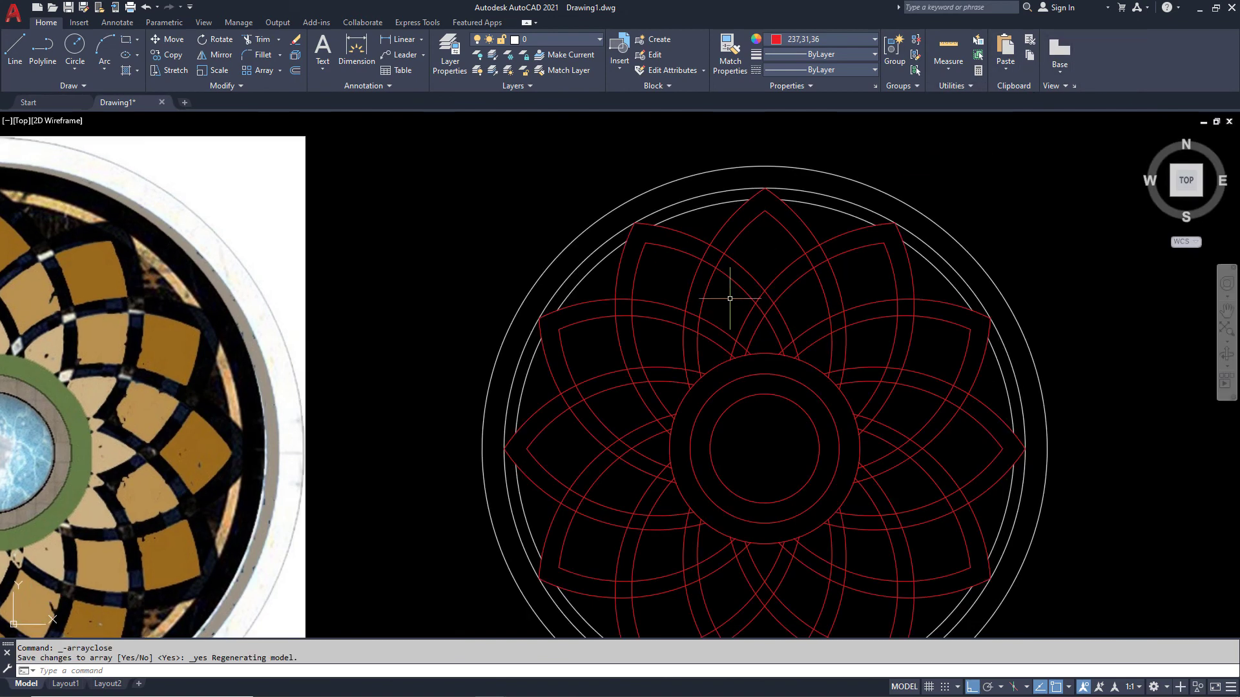
pyautogui.scroll(2, 696, 305)
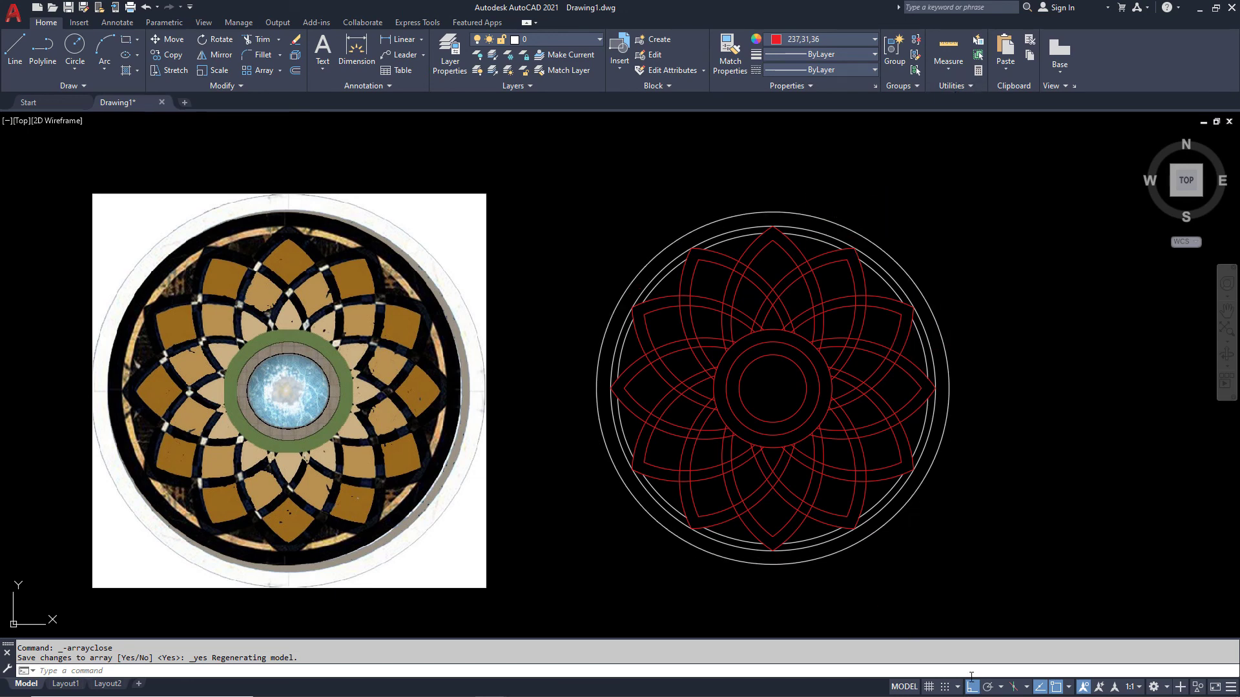
pyautogui.hotkey('alt', 'Tab')
pyautogui.hotkey('alt', 'Tab')
pyautogui.hotkey('alt', 'Tab')
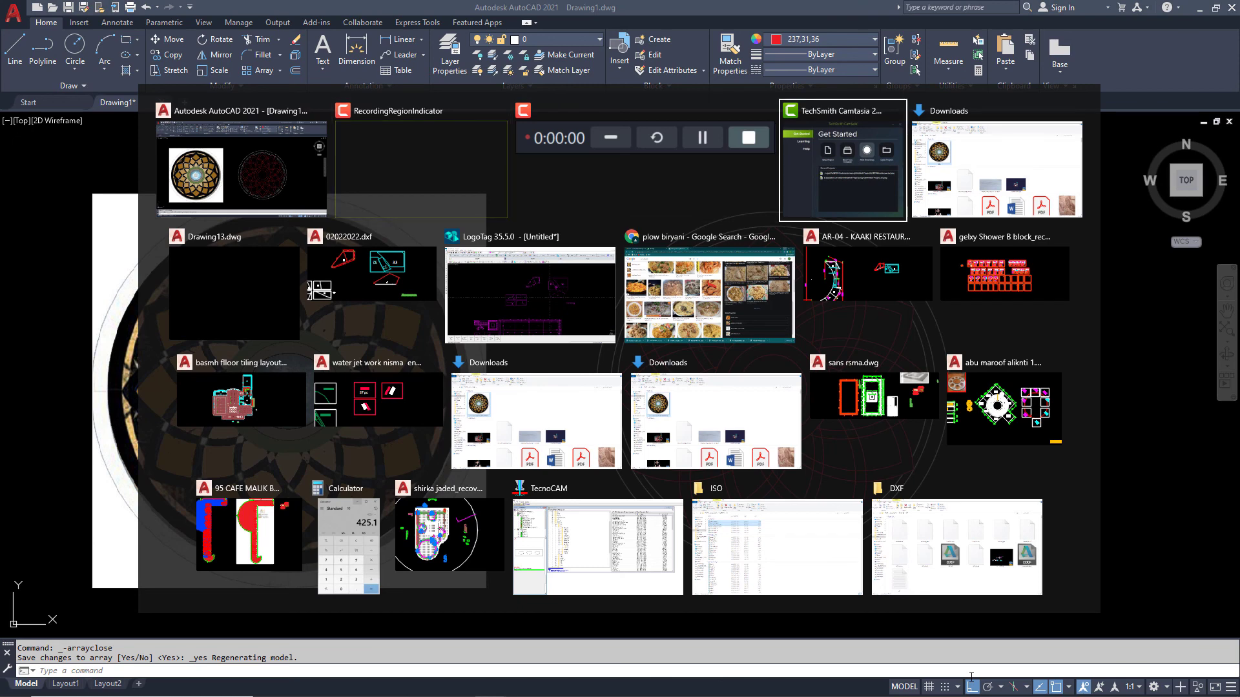
pyautogui.press('Escape')
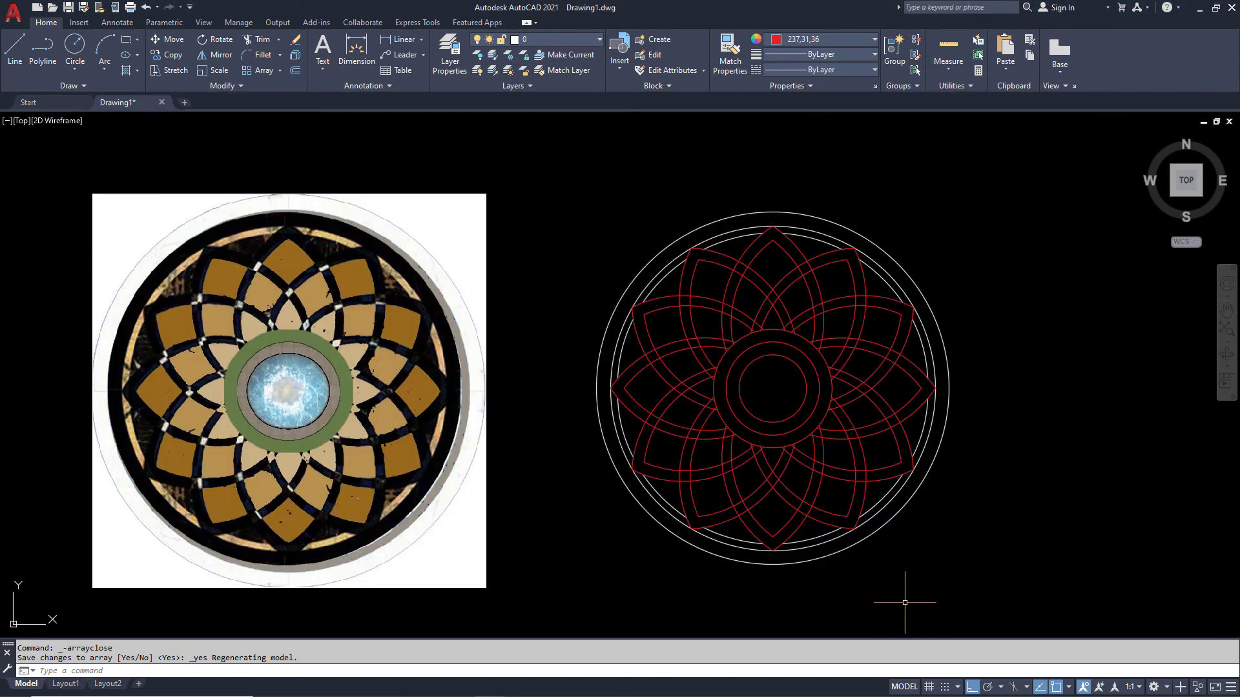